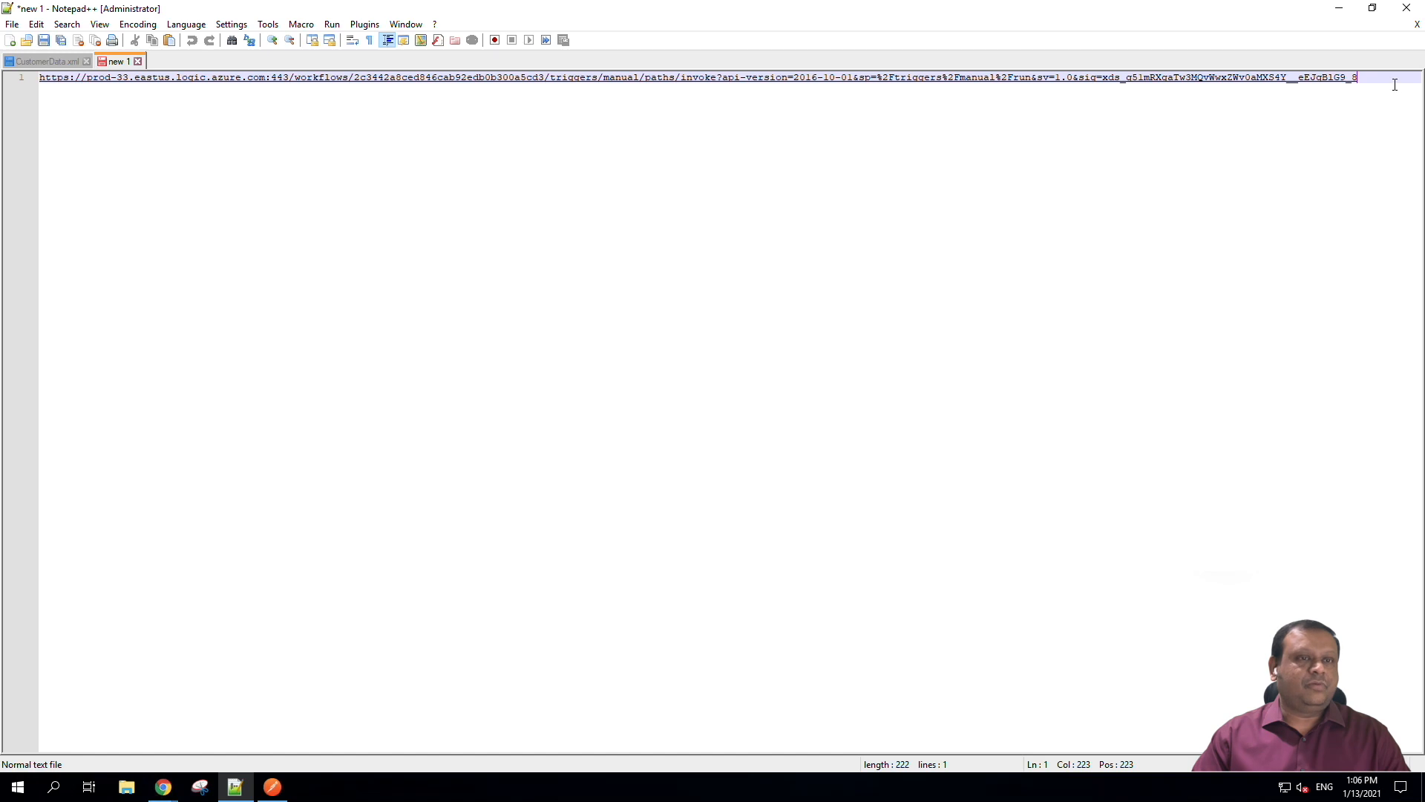
Examine the logic app's trigger URL in Notepad++, and switch to Postman to inspect the POST request's URL.
drag(1358, 77, 23, 82)
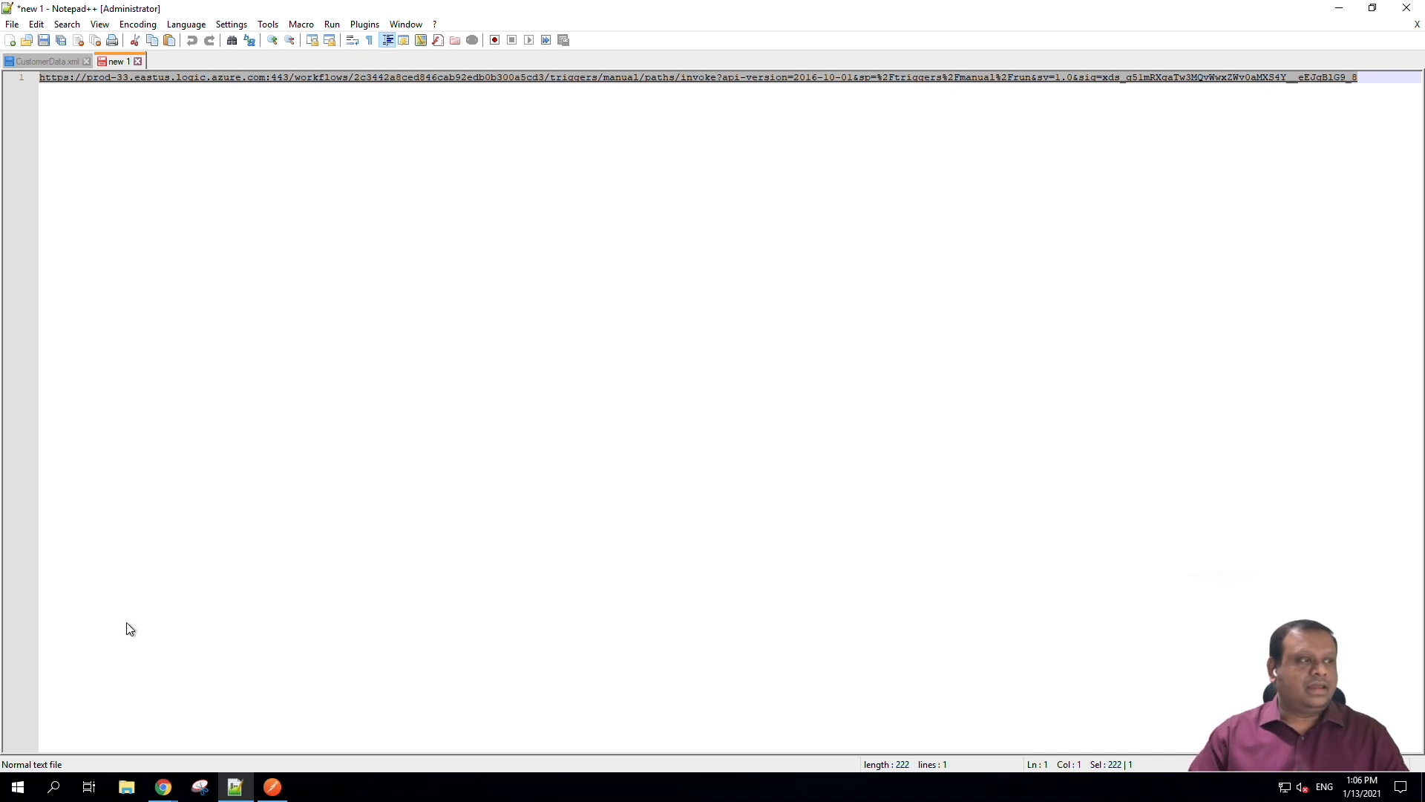
mouse_move(274, 785)
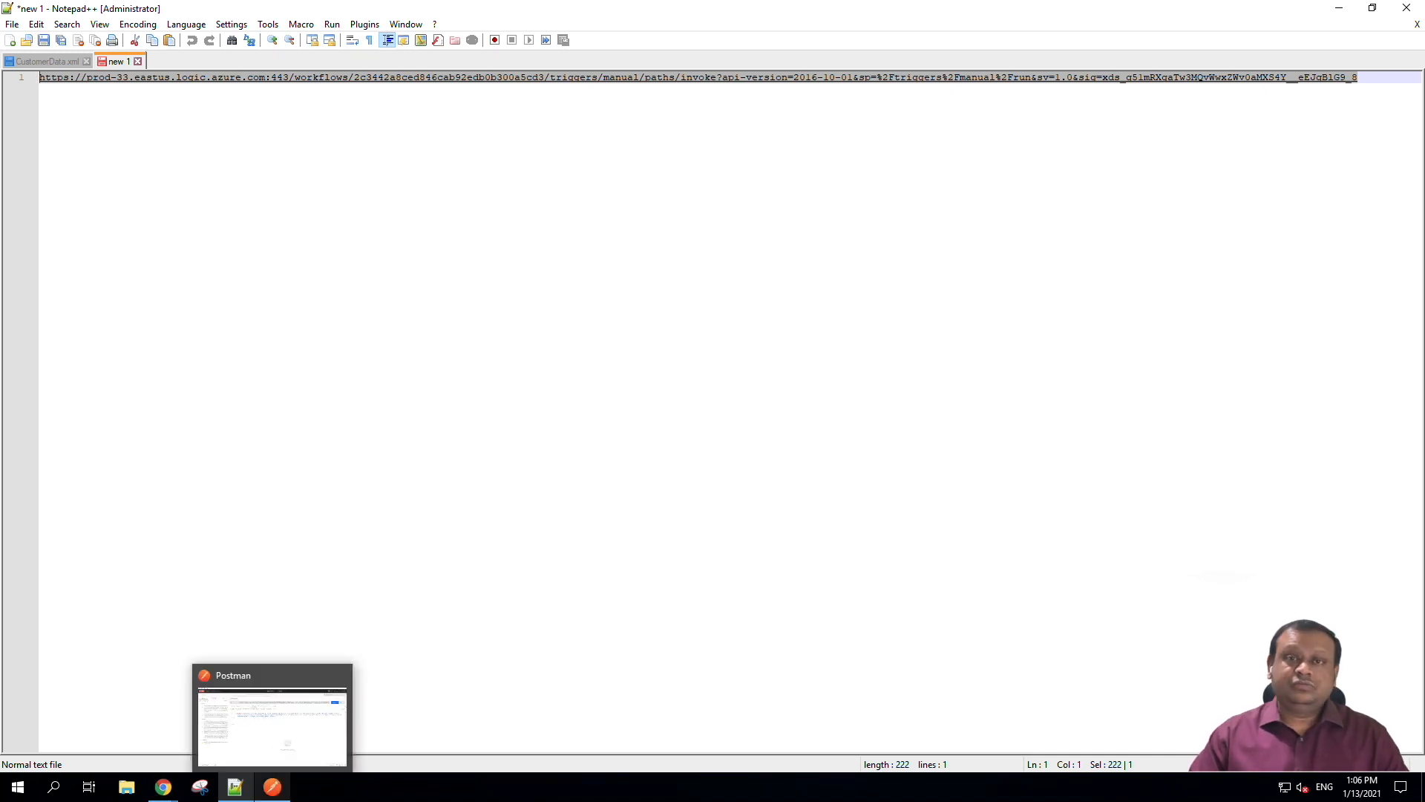
click(274, 786)
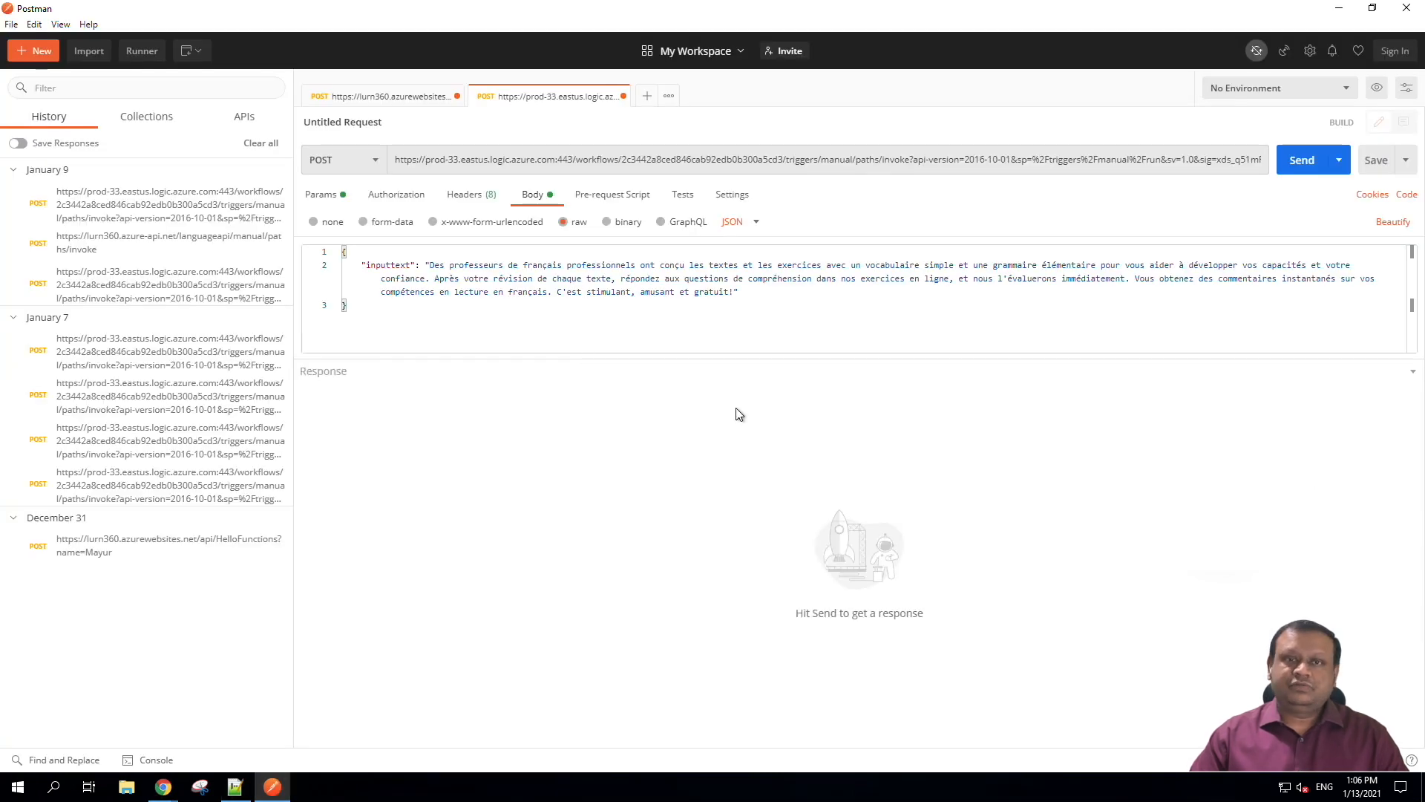
double_click(717, 158)
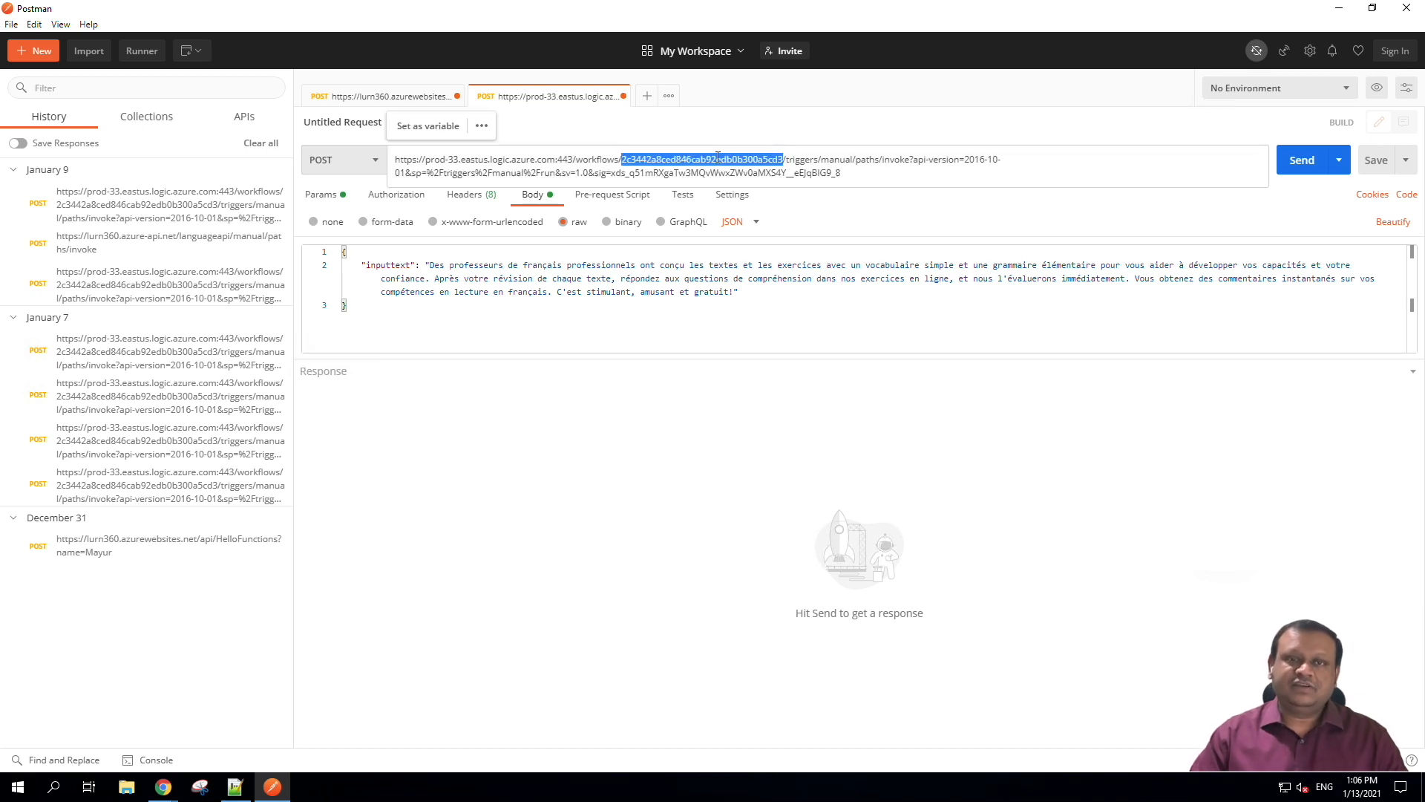
click(920, 174)
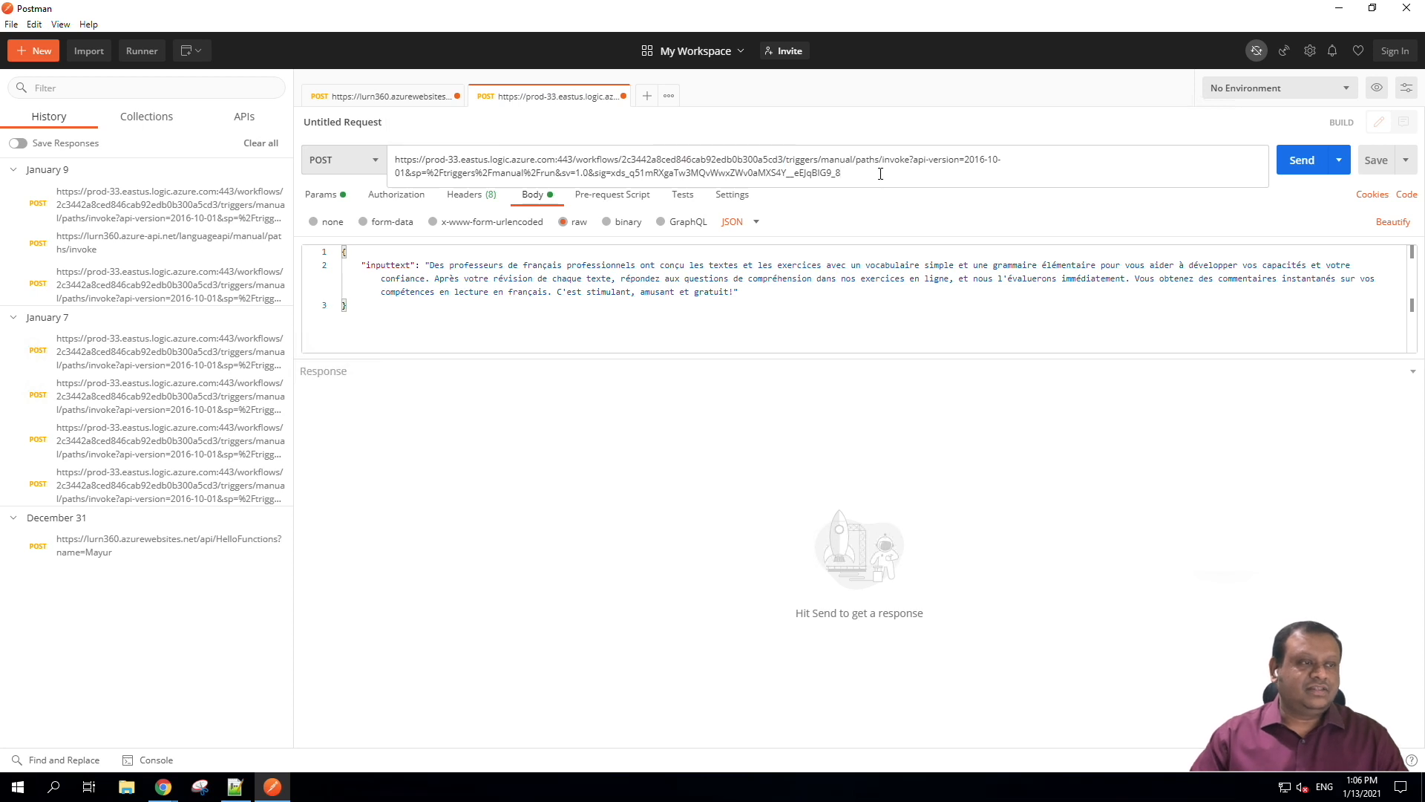
drag(876, 174, 392, 165)
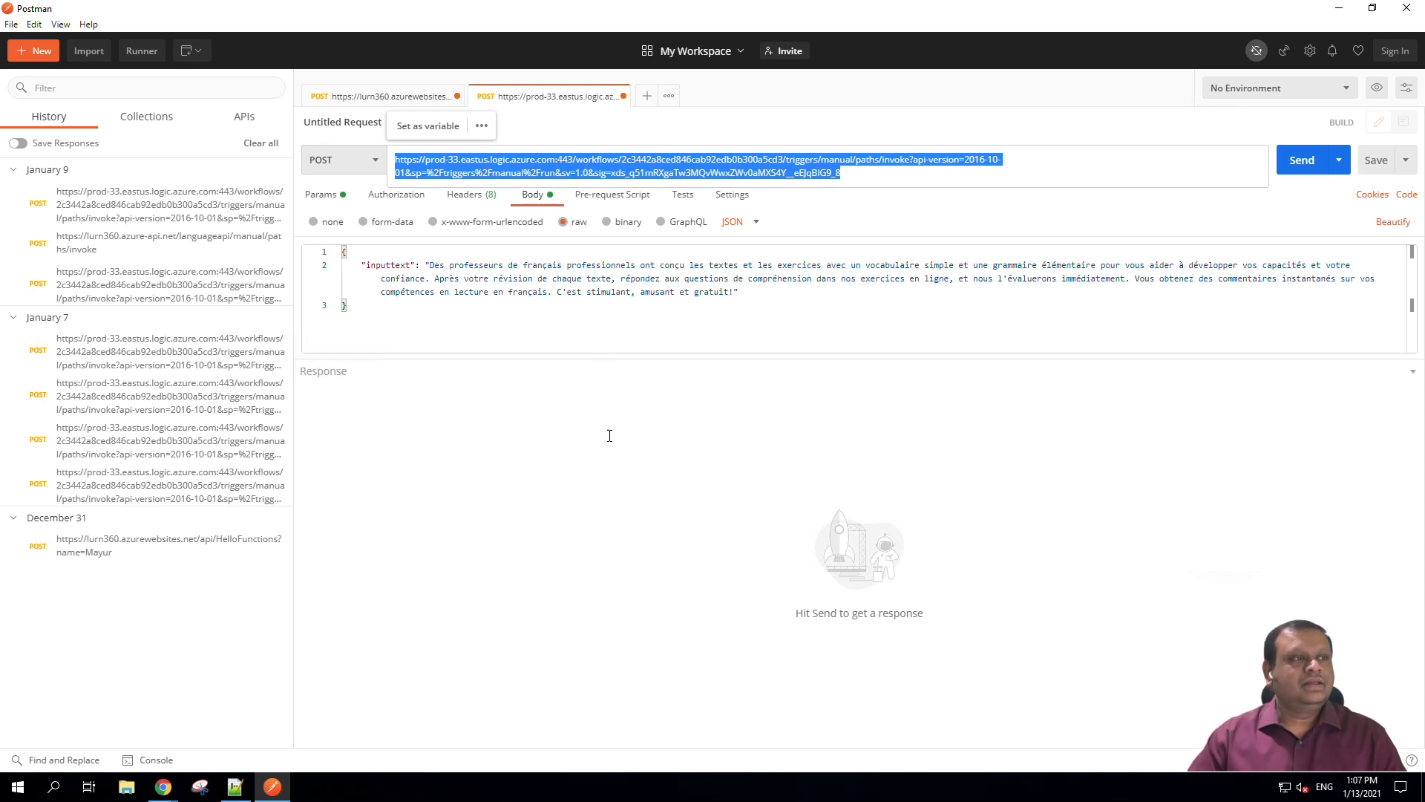
click(602, 306)
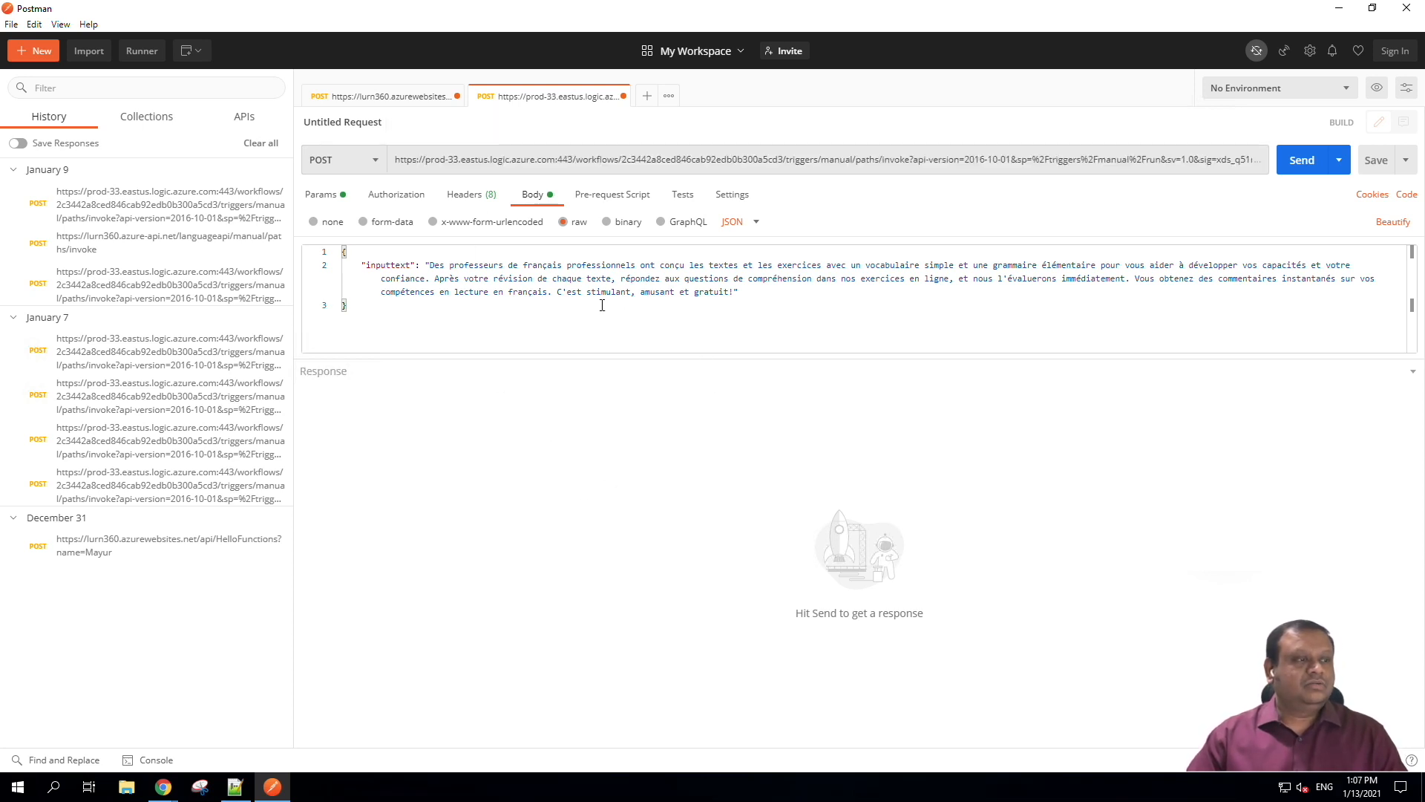
Send the POST request with the French inputtext body and review the translated response text.
drag(430, 265, 730, 292)
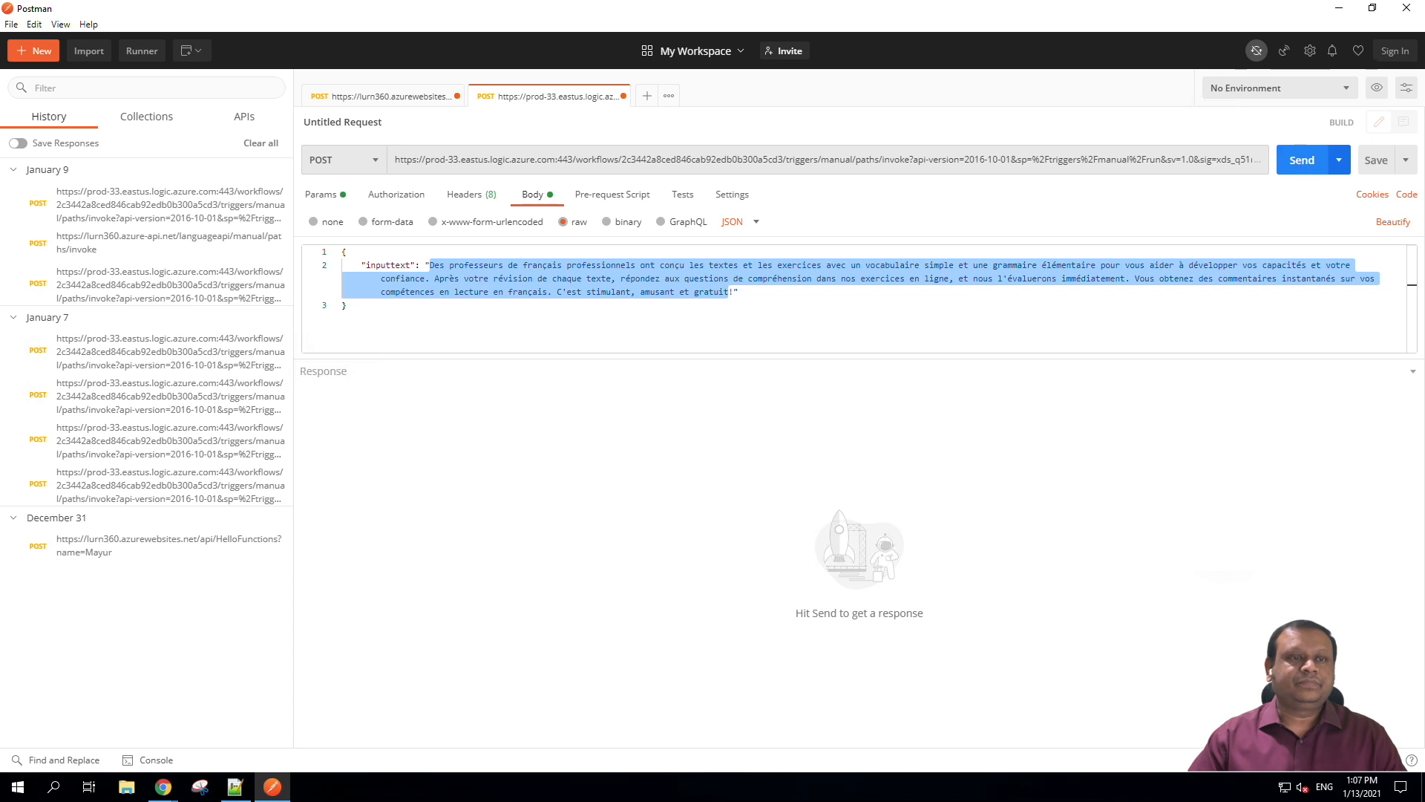
click(1298, 162)
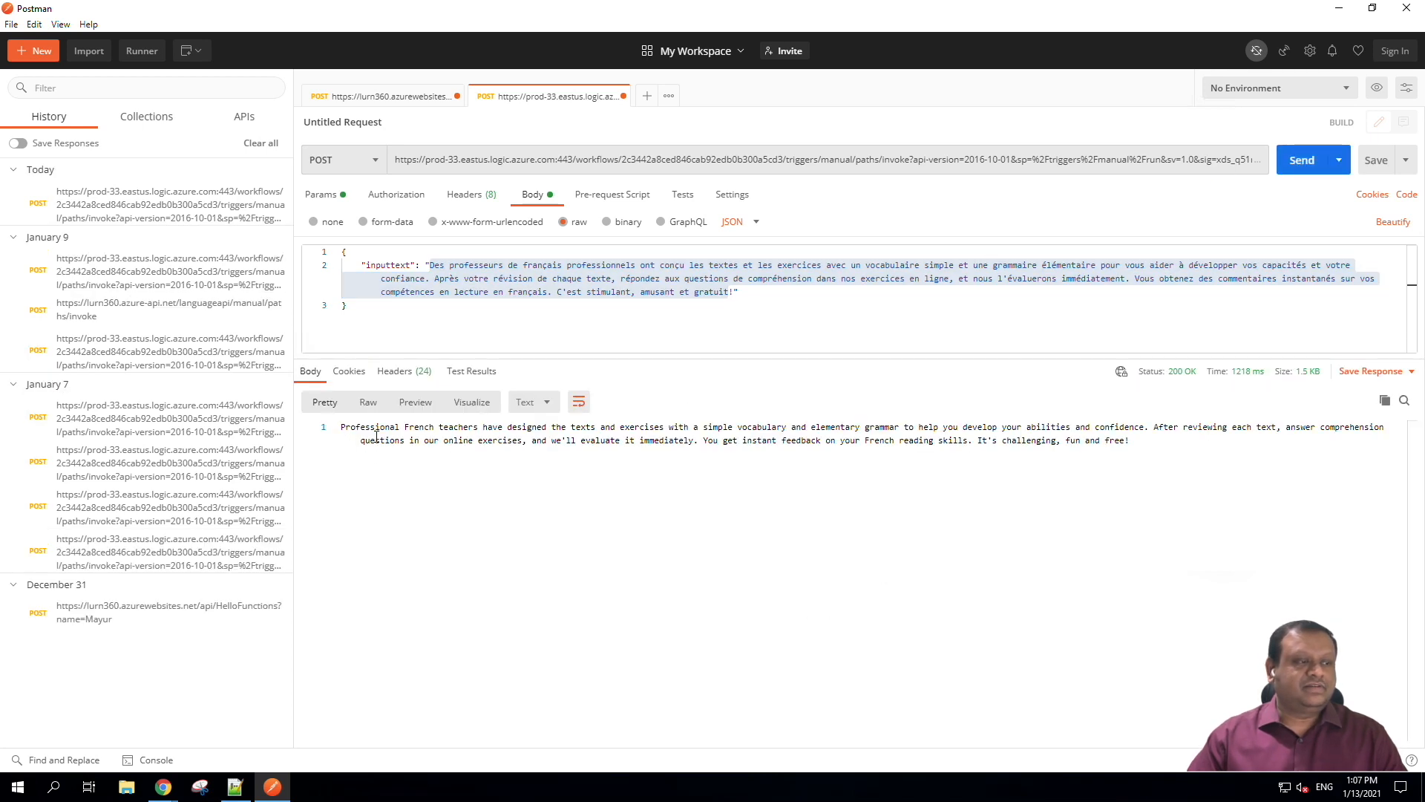
drag(345, 433, 1141, 439)
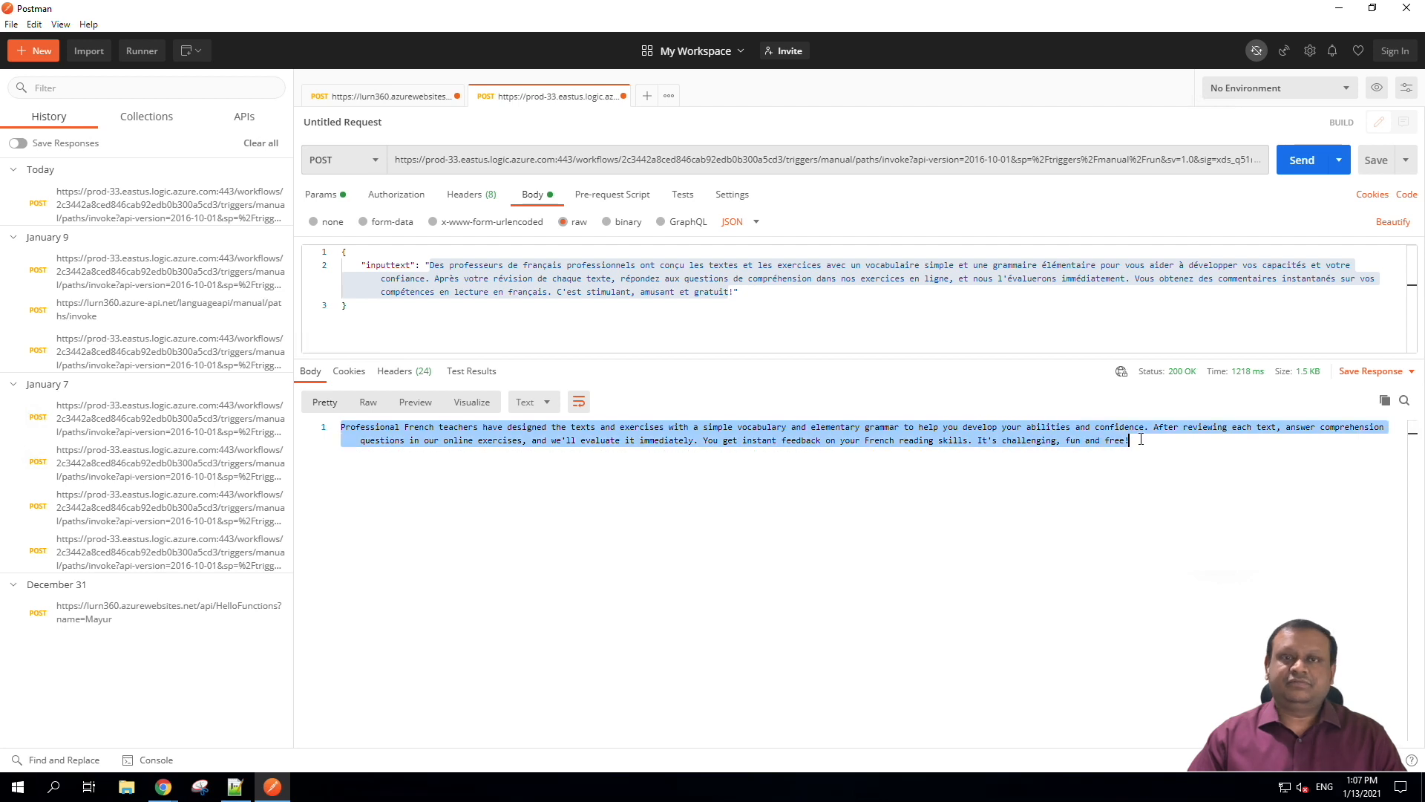
Select the full request URL in Postman, and open the APIs page of the lurn360 API Management service in the Azure portal.
triple_click(691, 159)
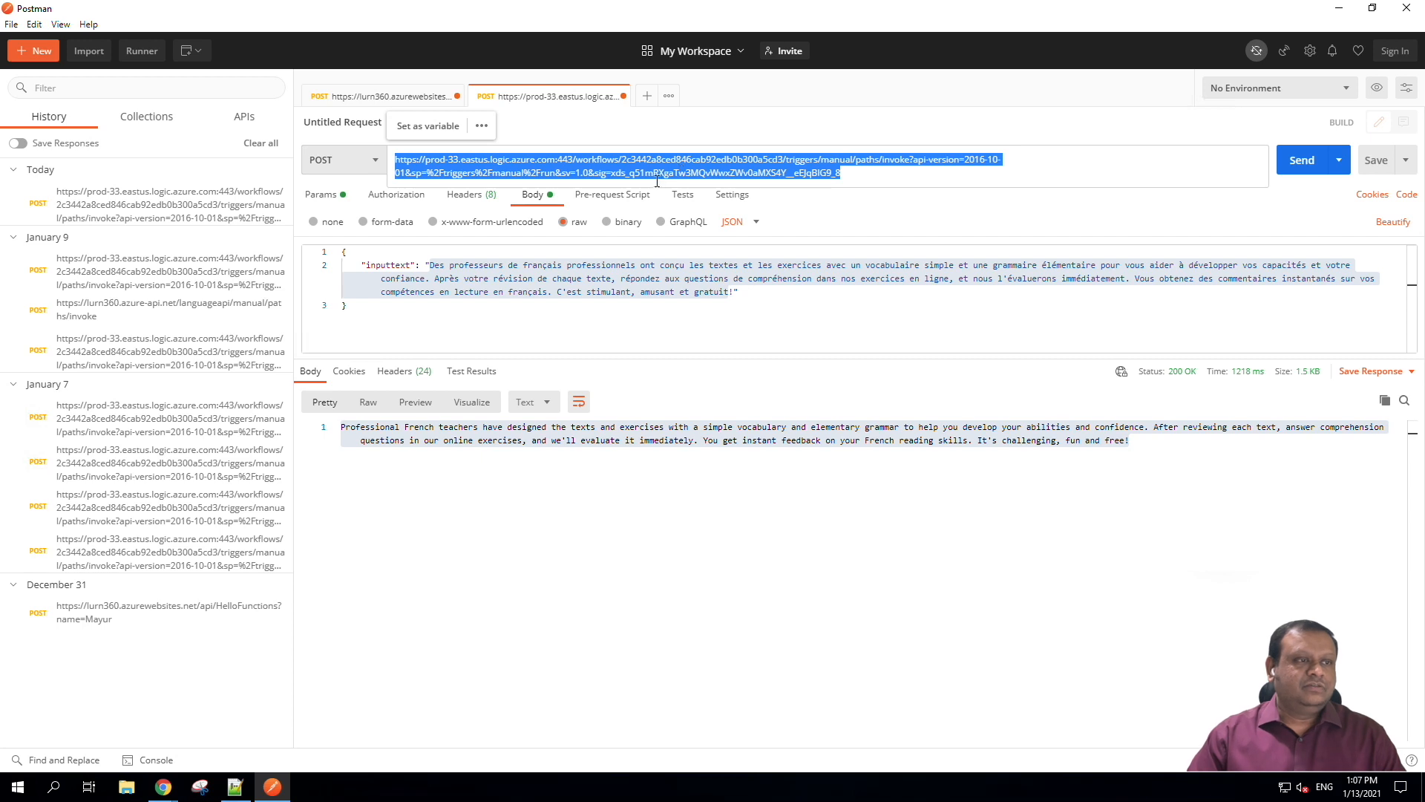
click(235, 786)
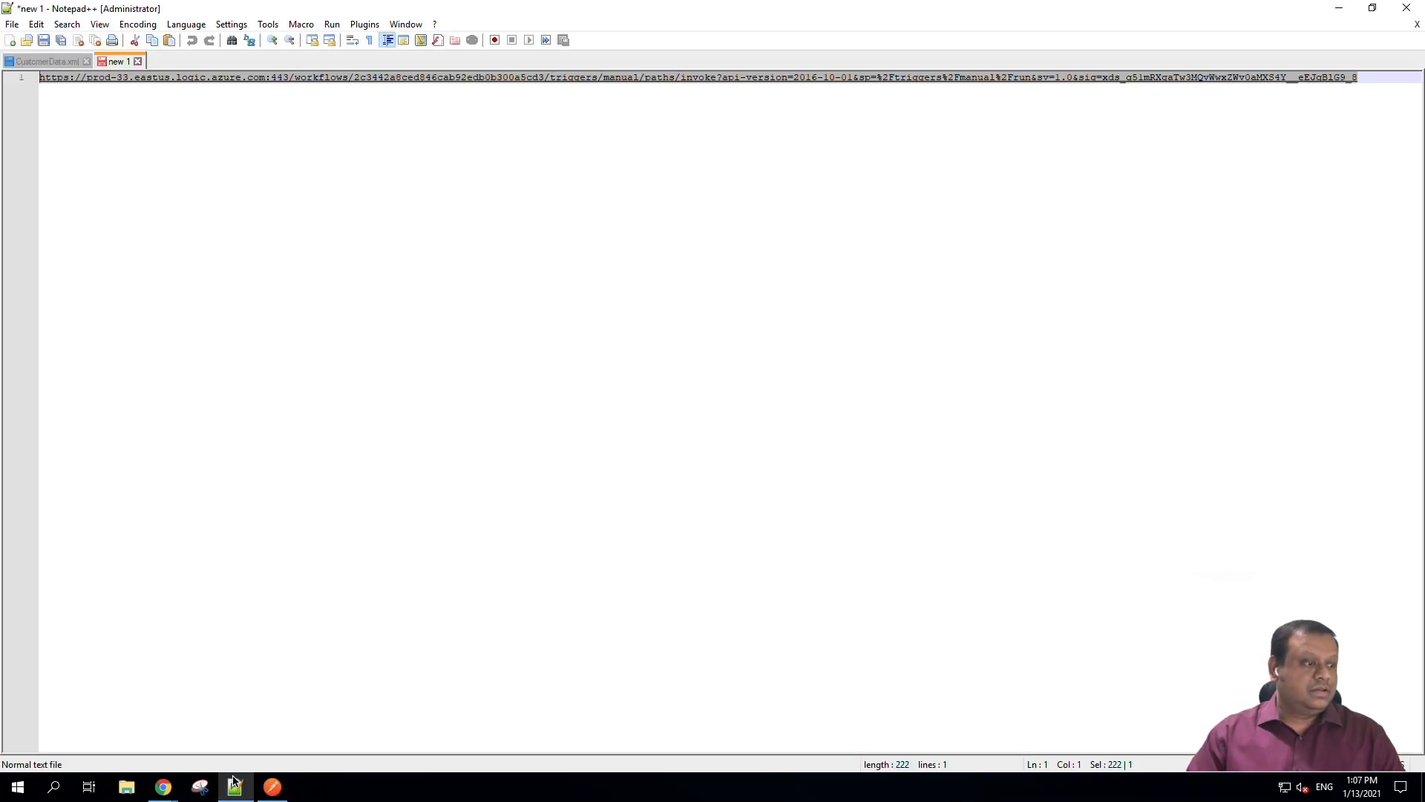
click(165, 787)
click(96, 734)
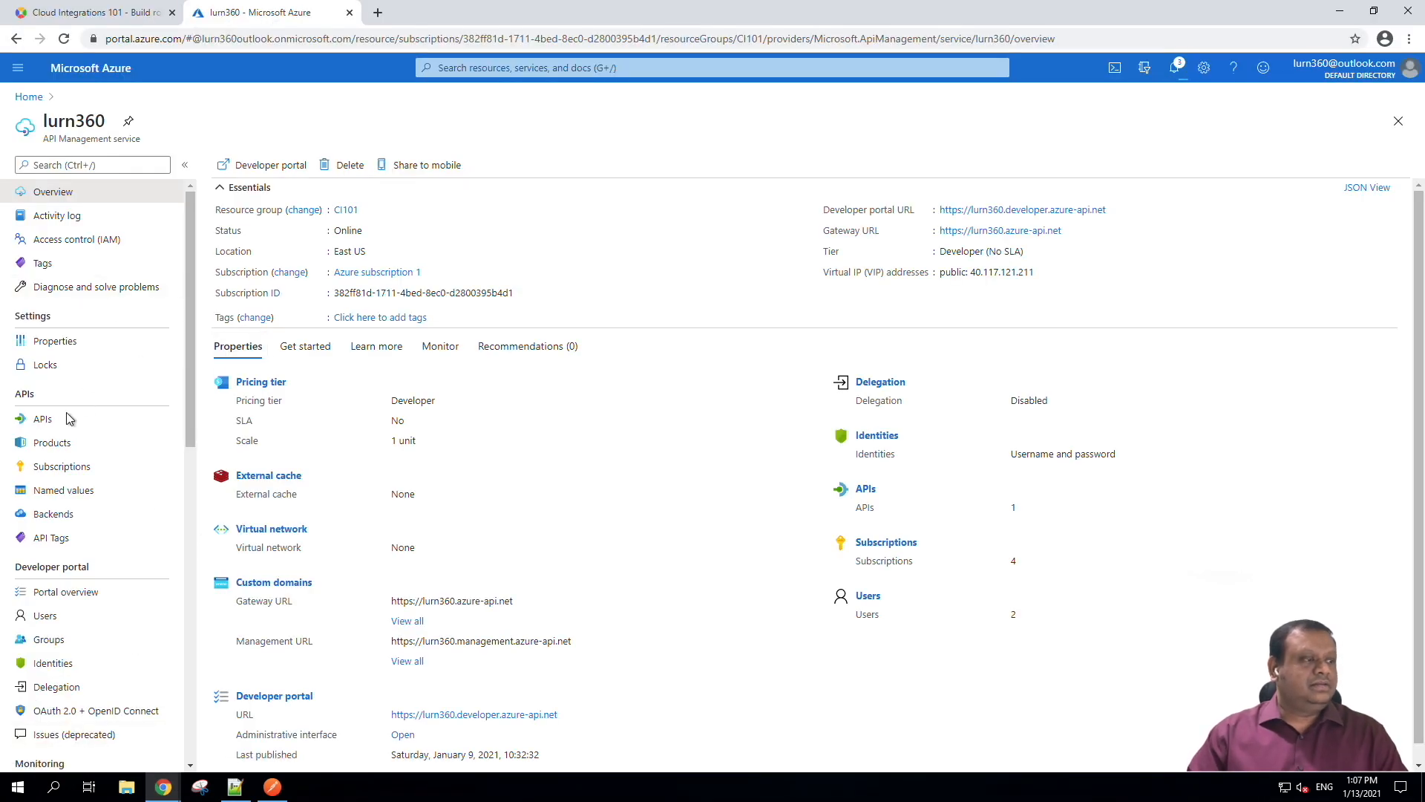
click(51, 421)
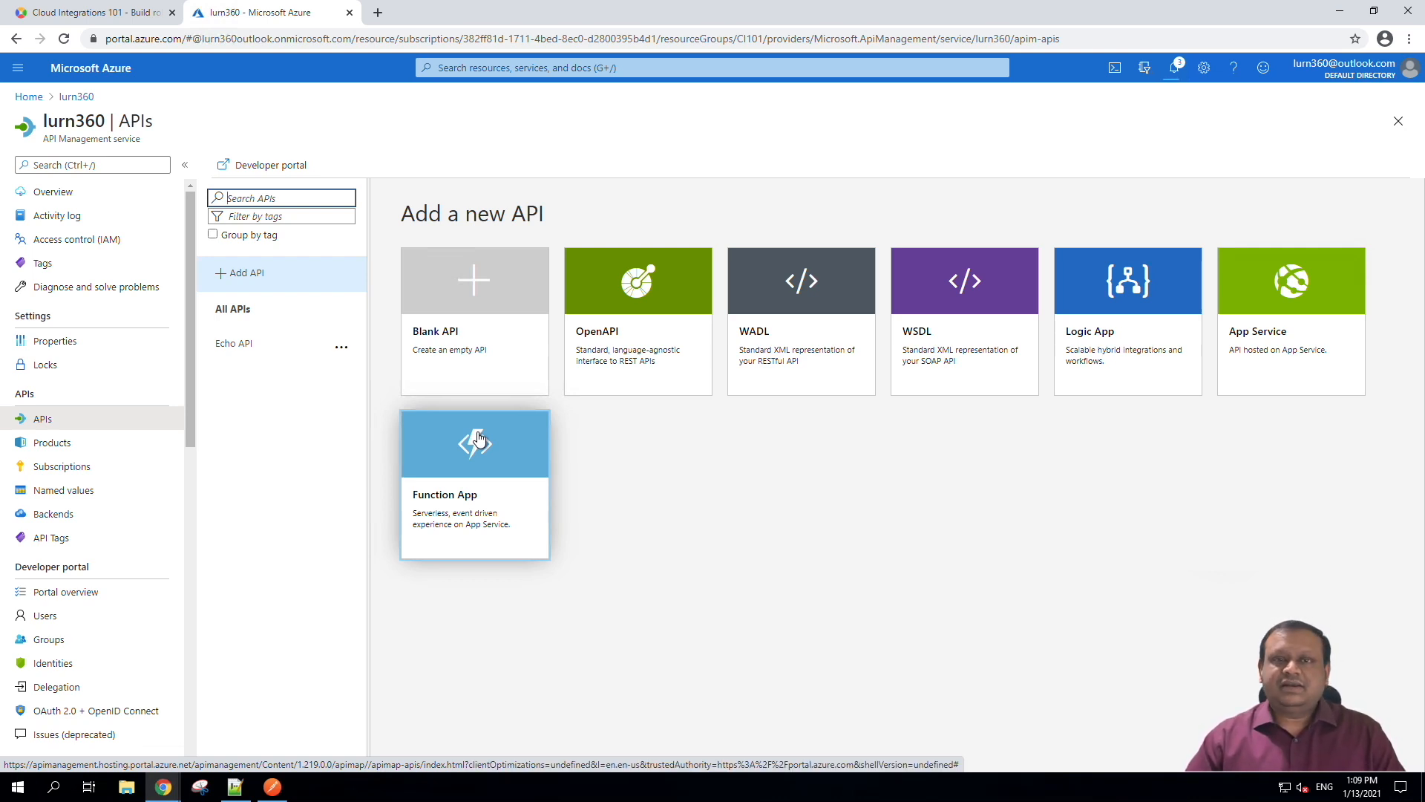
Start a blank API and set its display name to LanguageAPI.
click(475, 287)
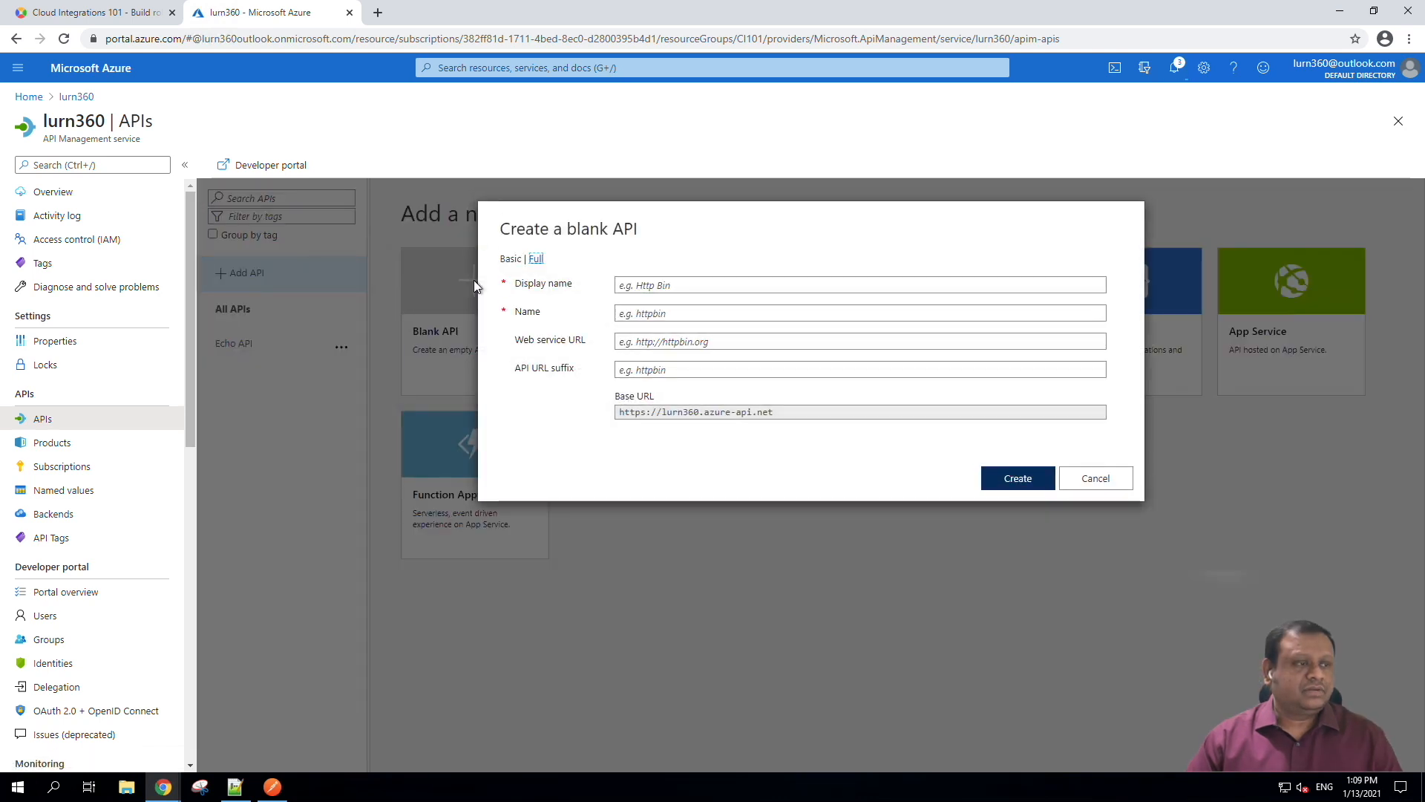
click(662, 285)
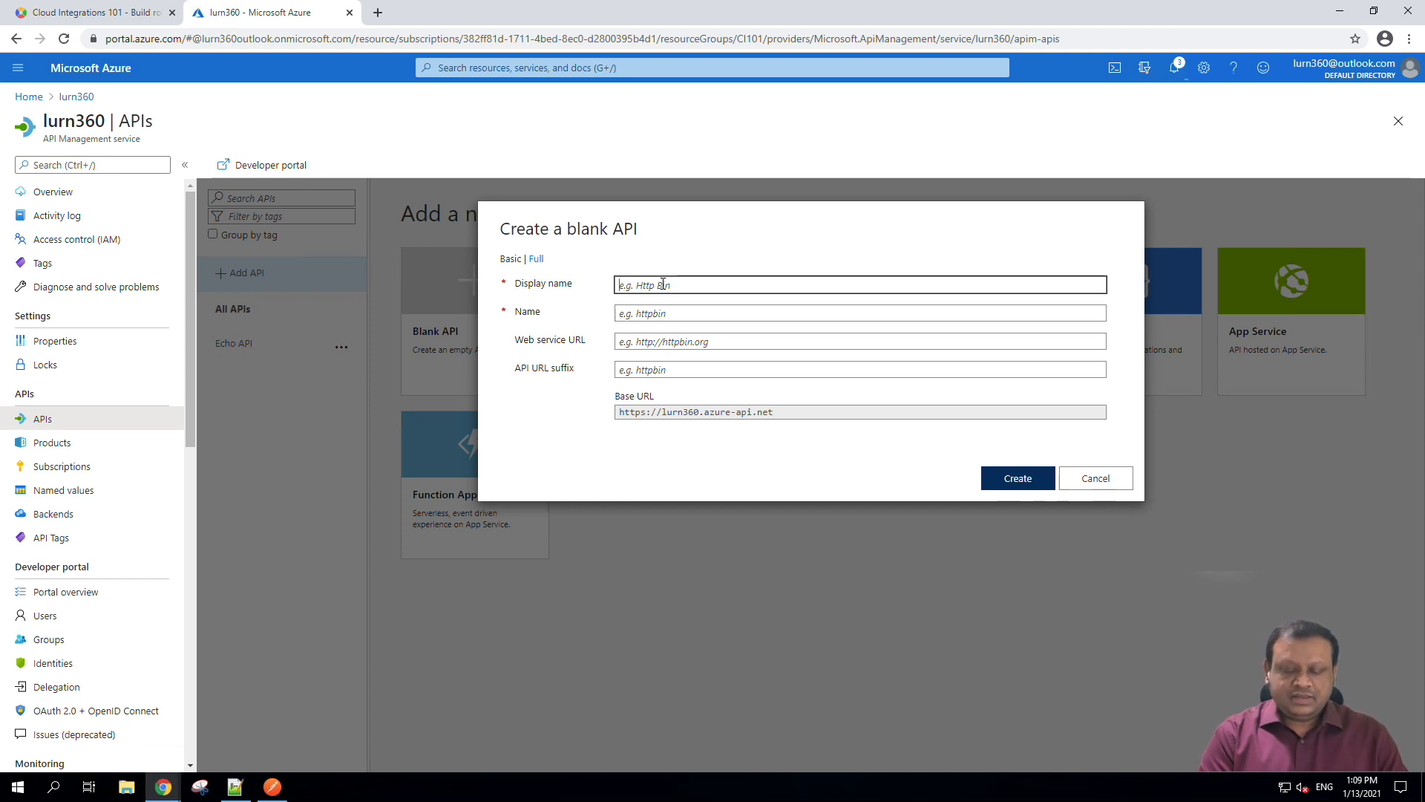
text(LanguageAP)
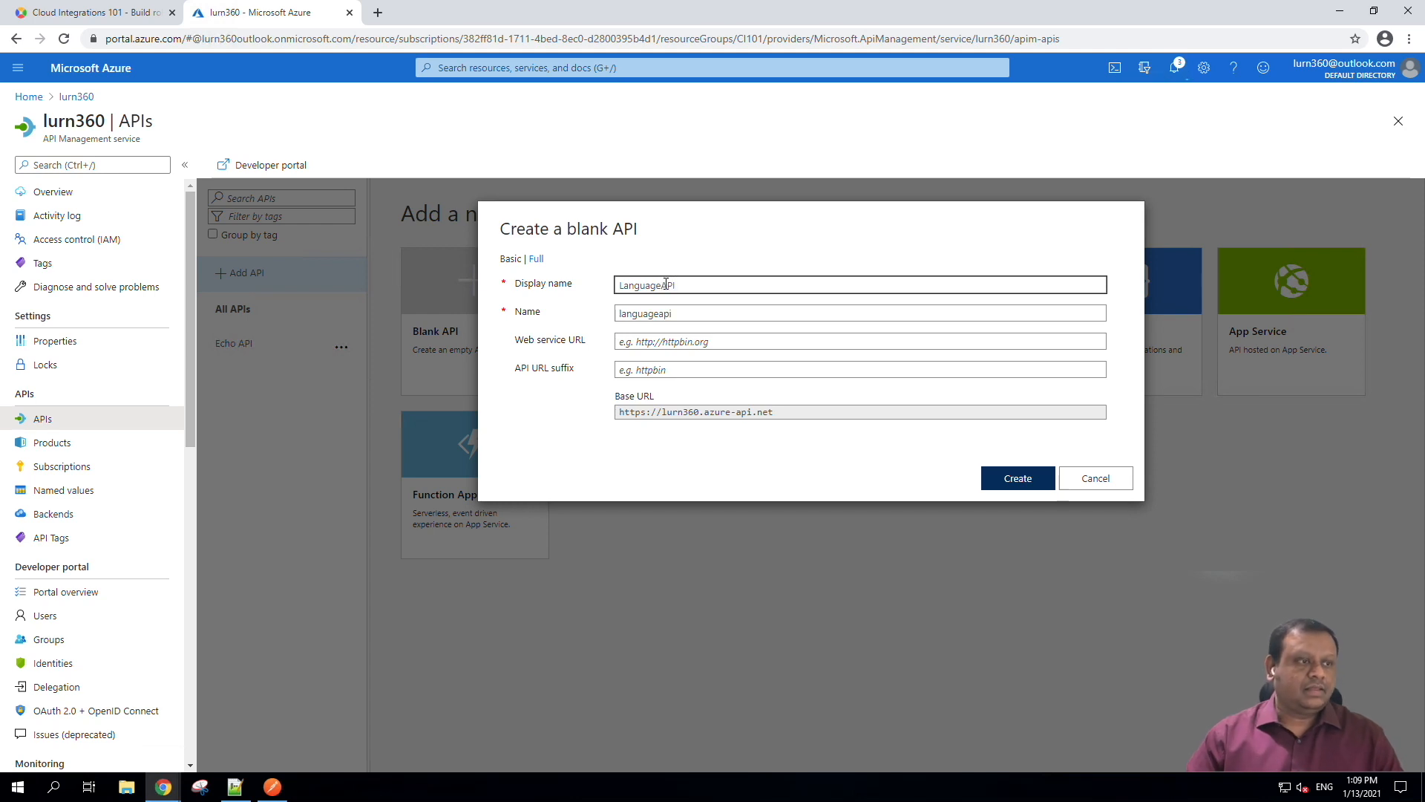
text(I)
click(653, 312)
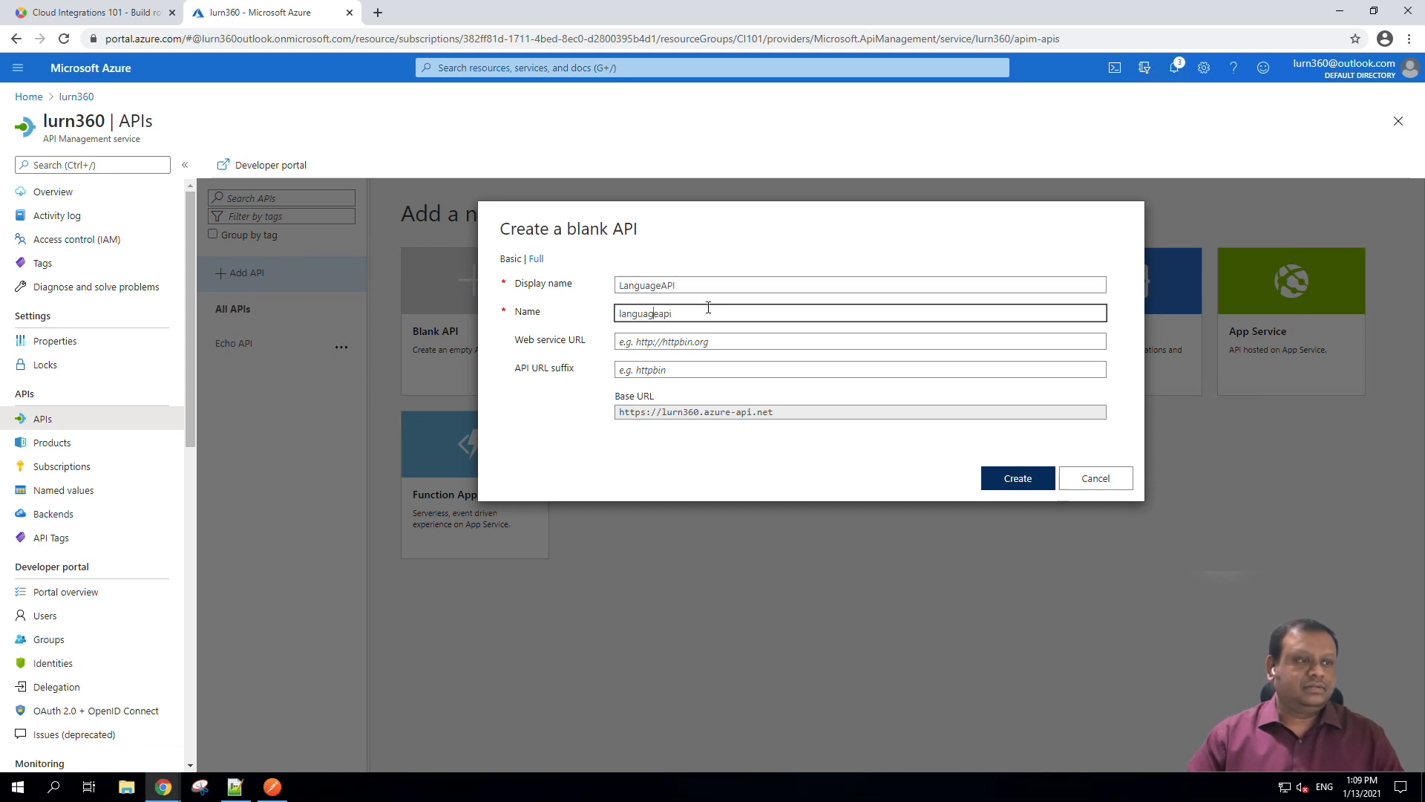
Paste the logic app's signed trigger URL as the web service URL of the new API.
click(665, 342)
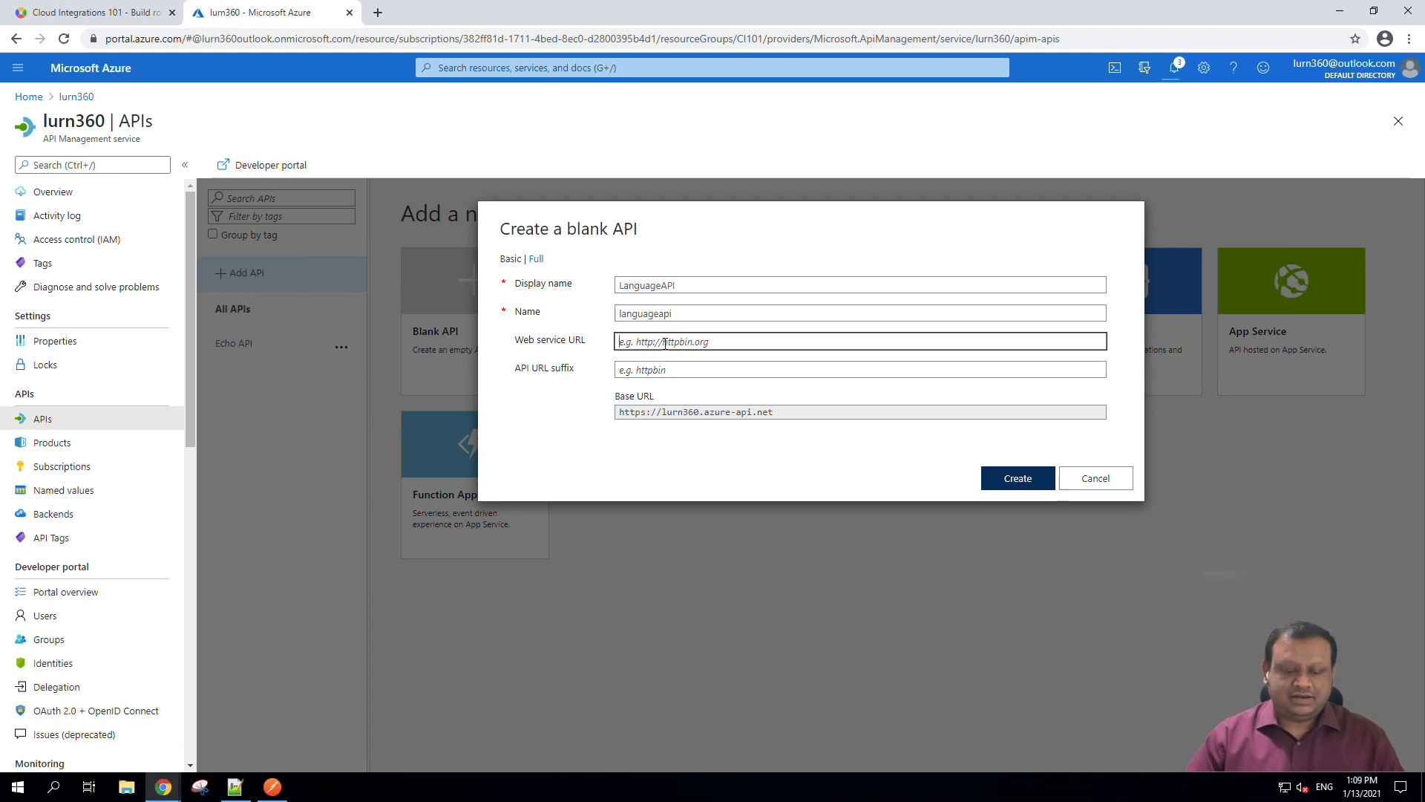
key(ctrl+v)
key(Tab)
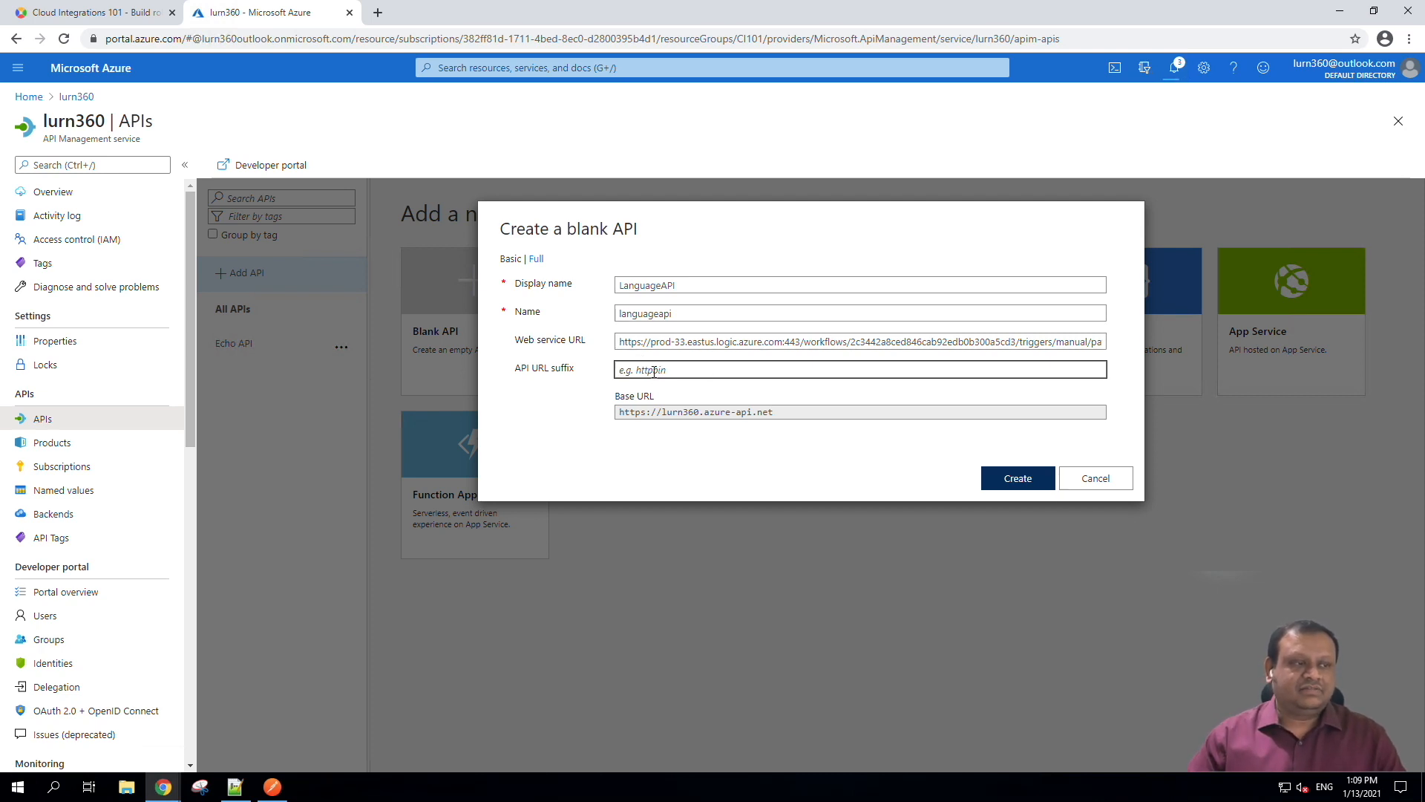
Check the base URL, set the API URL suffix to api, and create the API.
click(772, 414)
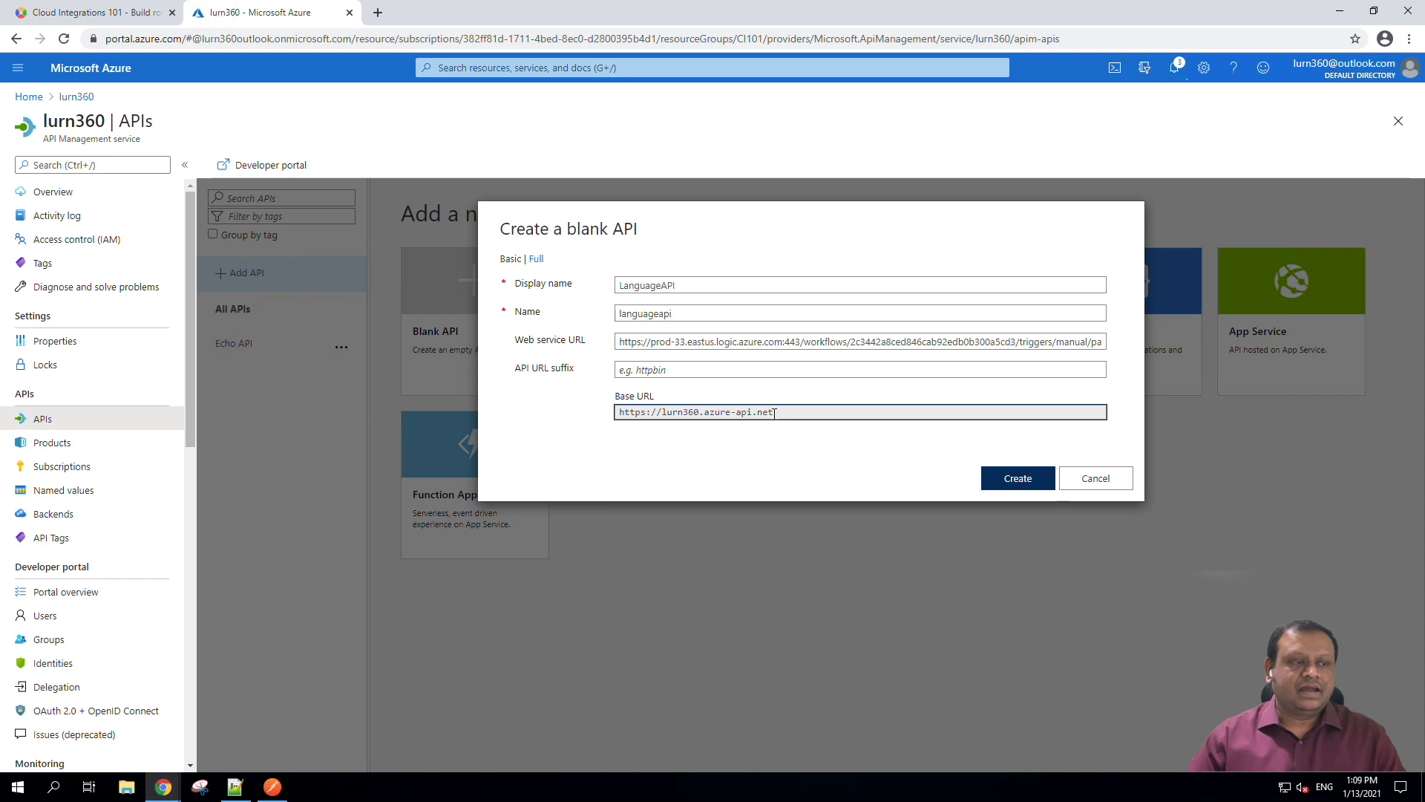
drag(774, 414, 621, 423)
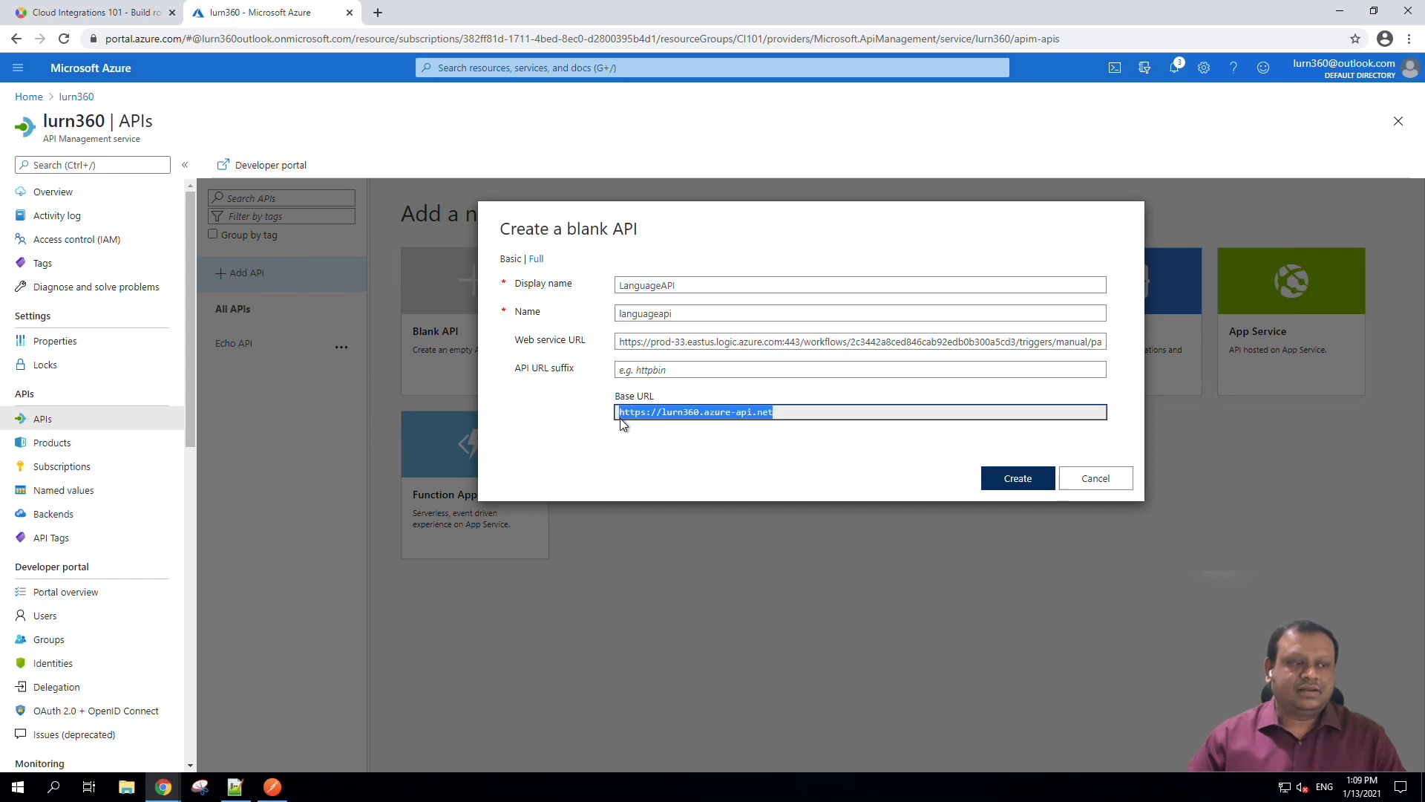
click(632, 414)
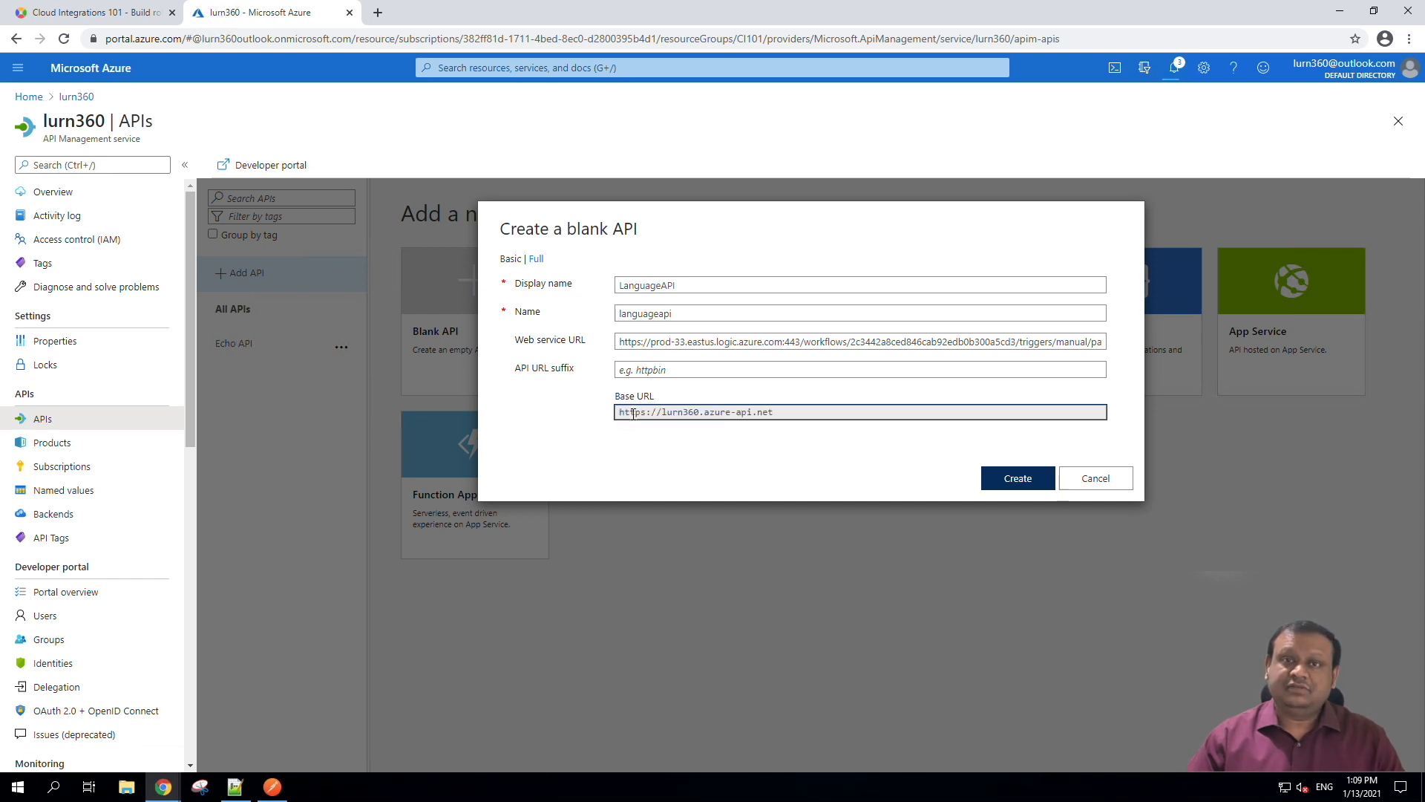
click(670, 373)
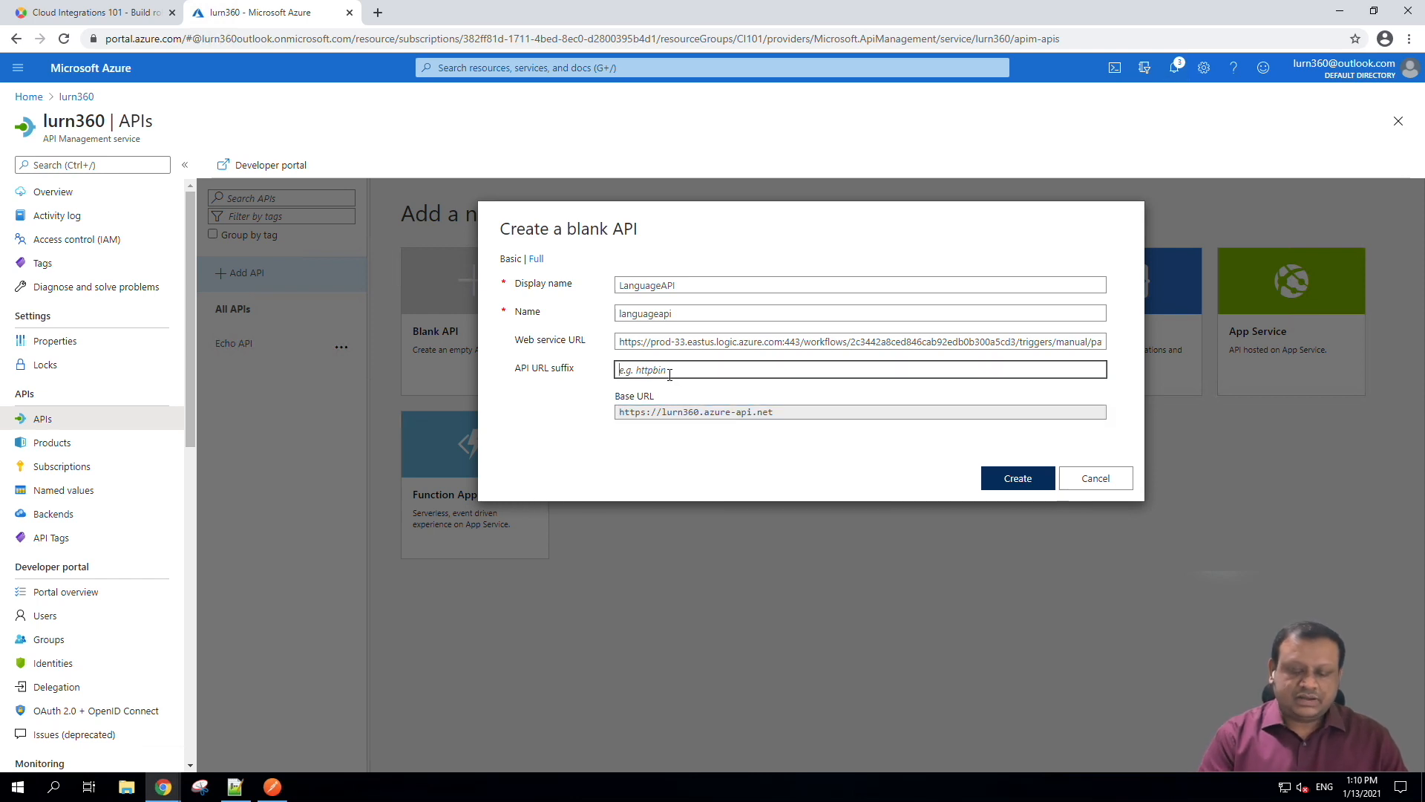
text(api)
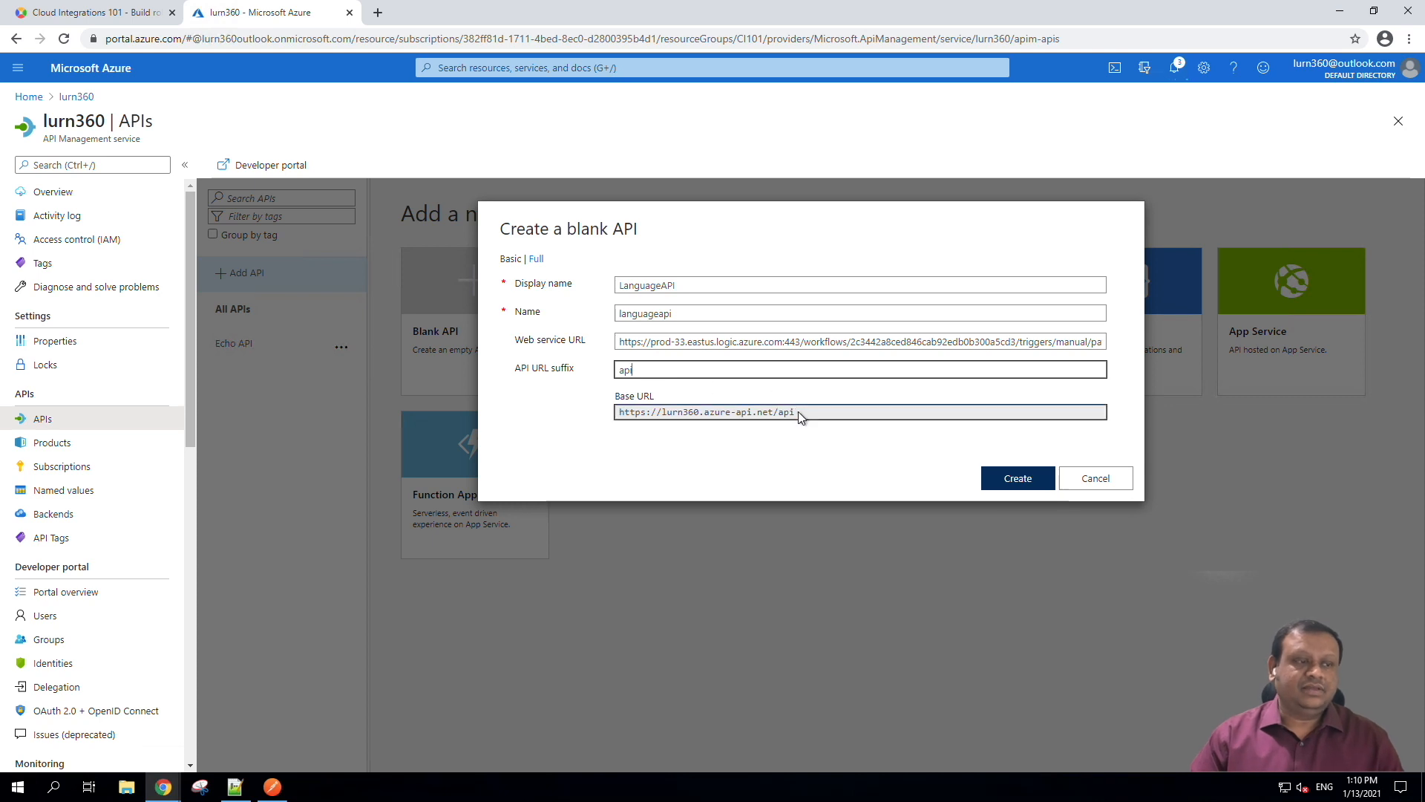
drag(797, 412, 617, 418)
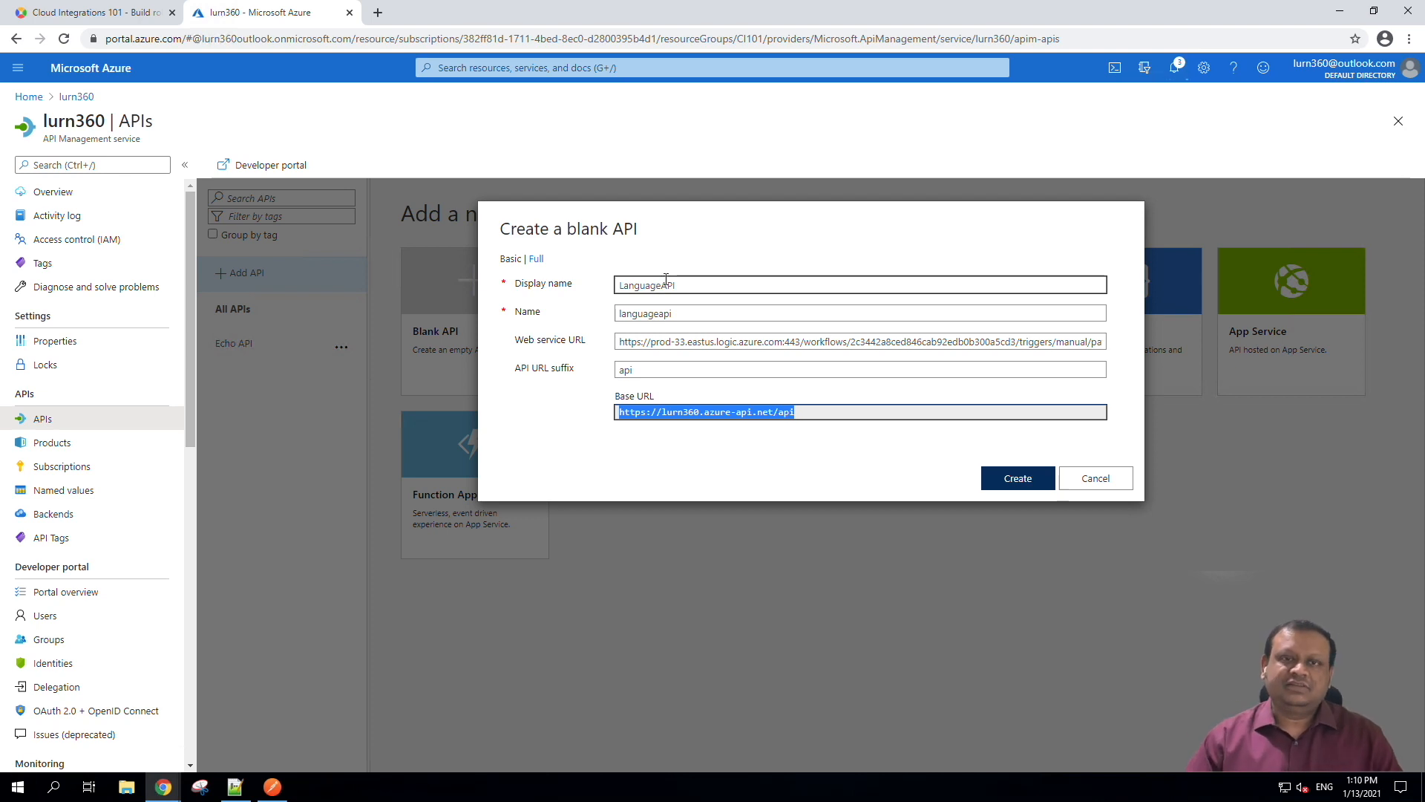
click(1008, 481)
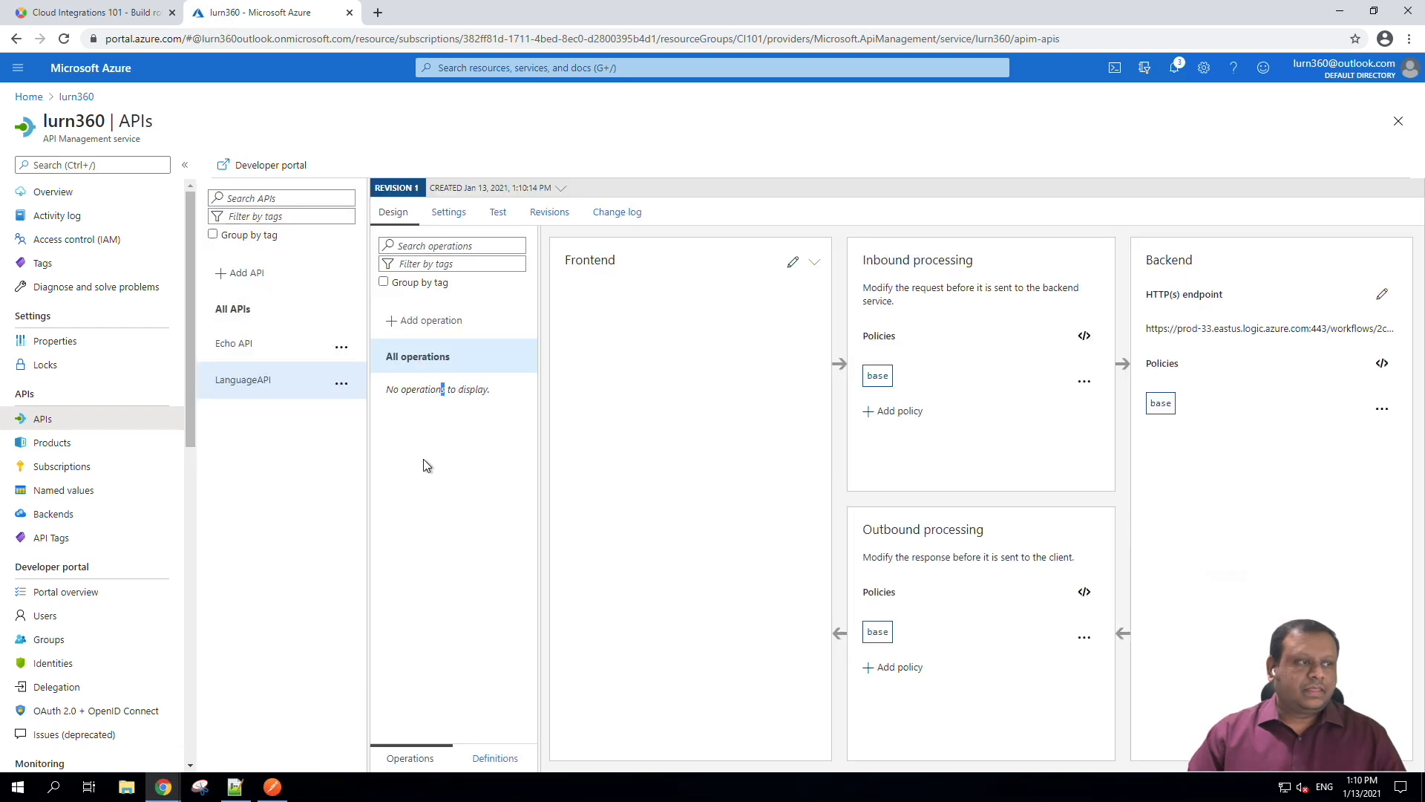
Add an operation to LanguageAPI with display name TranslateText, method POST and URL /.
click(239, 385)
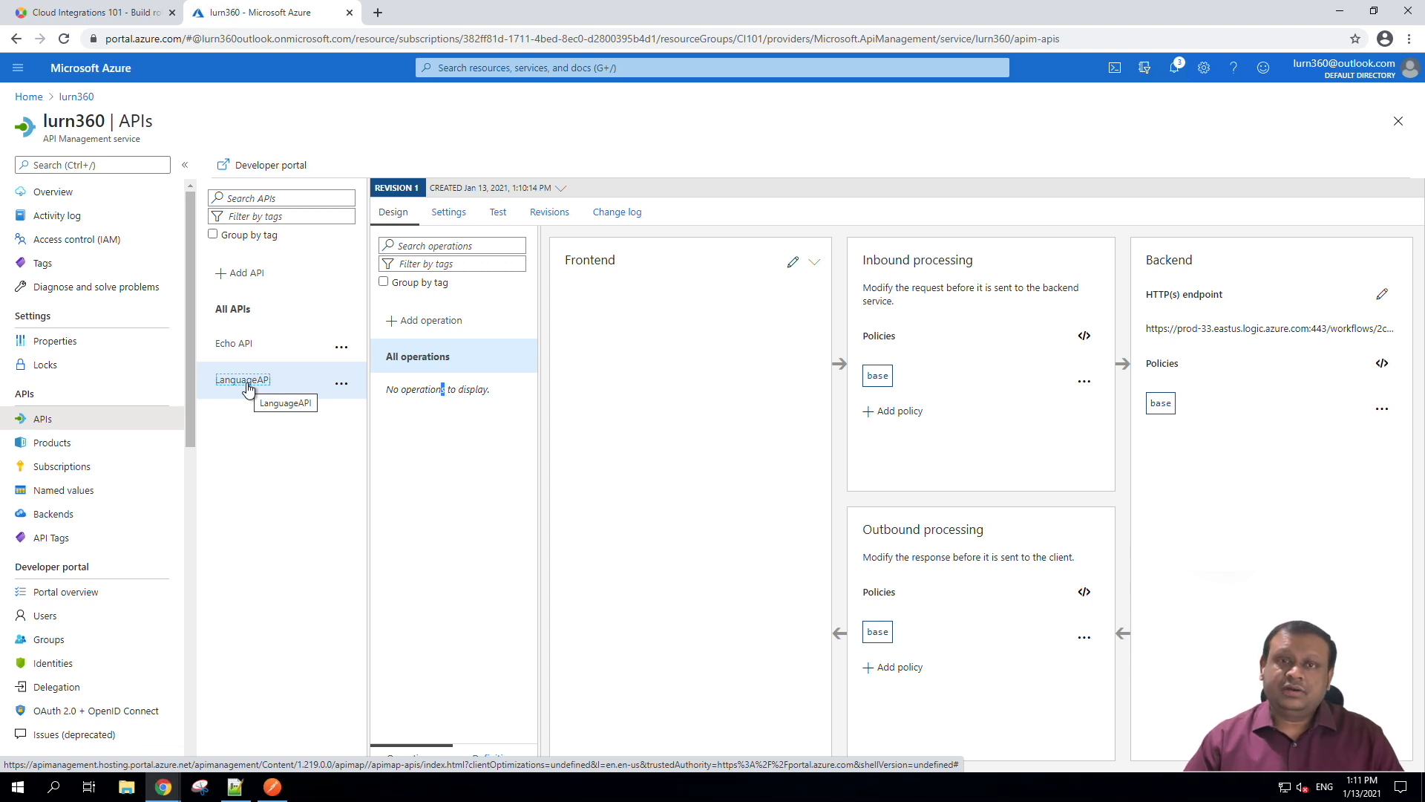
click(450, 325)
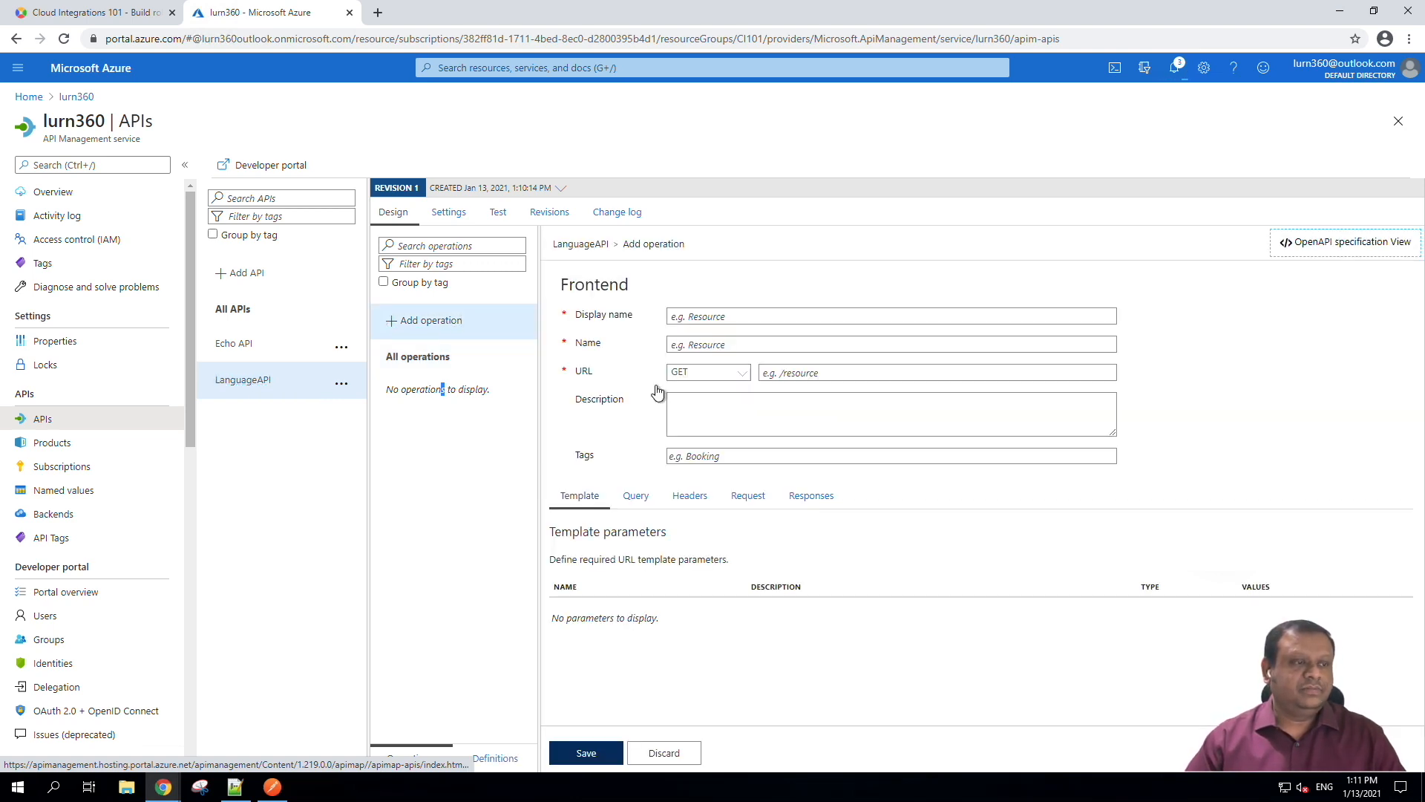
click(765, 317)
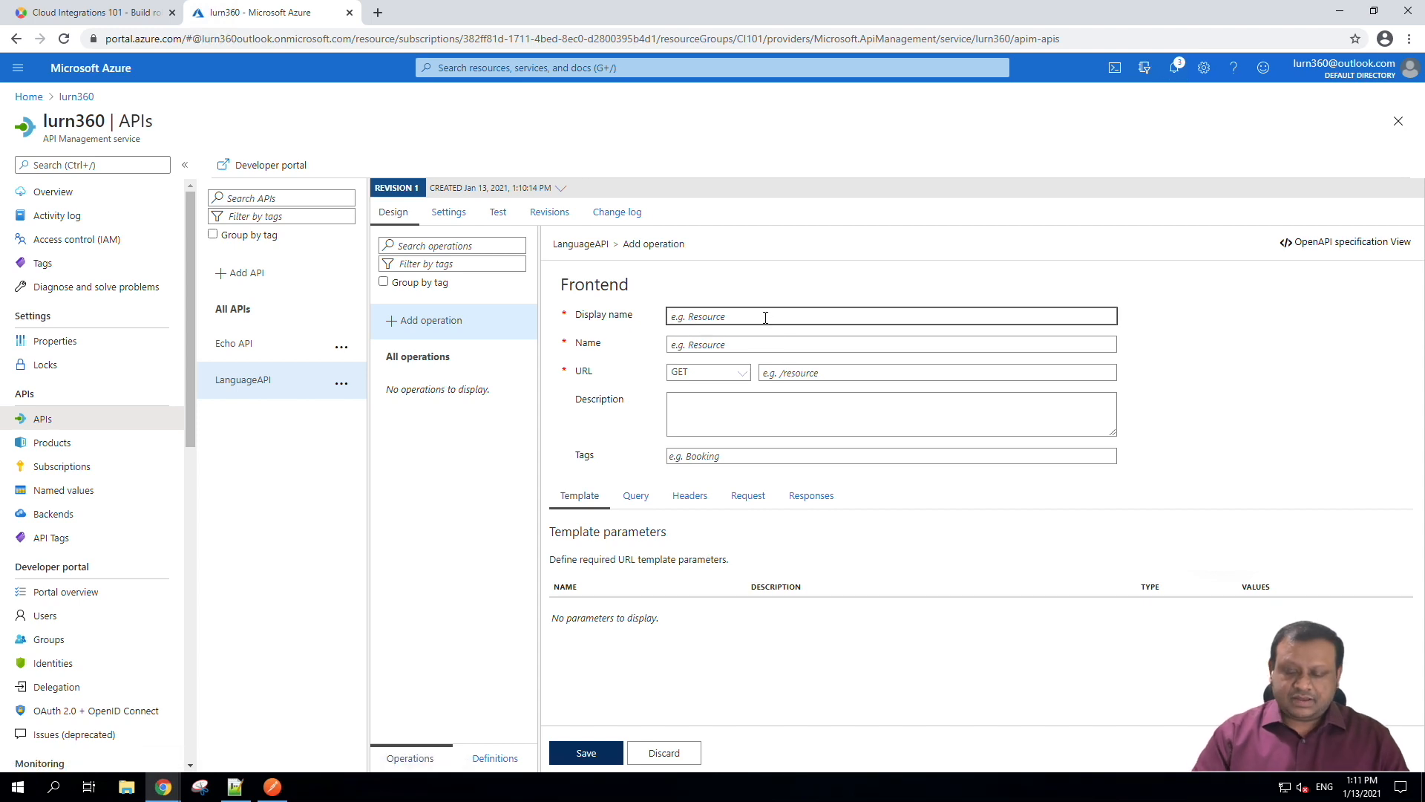
text(Translate)
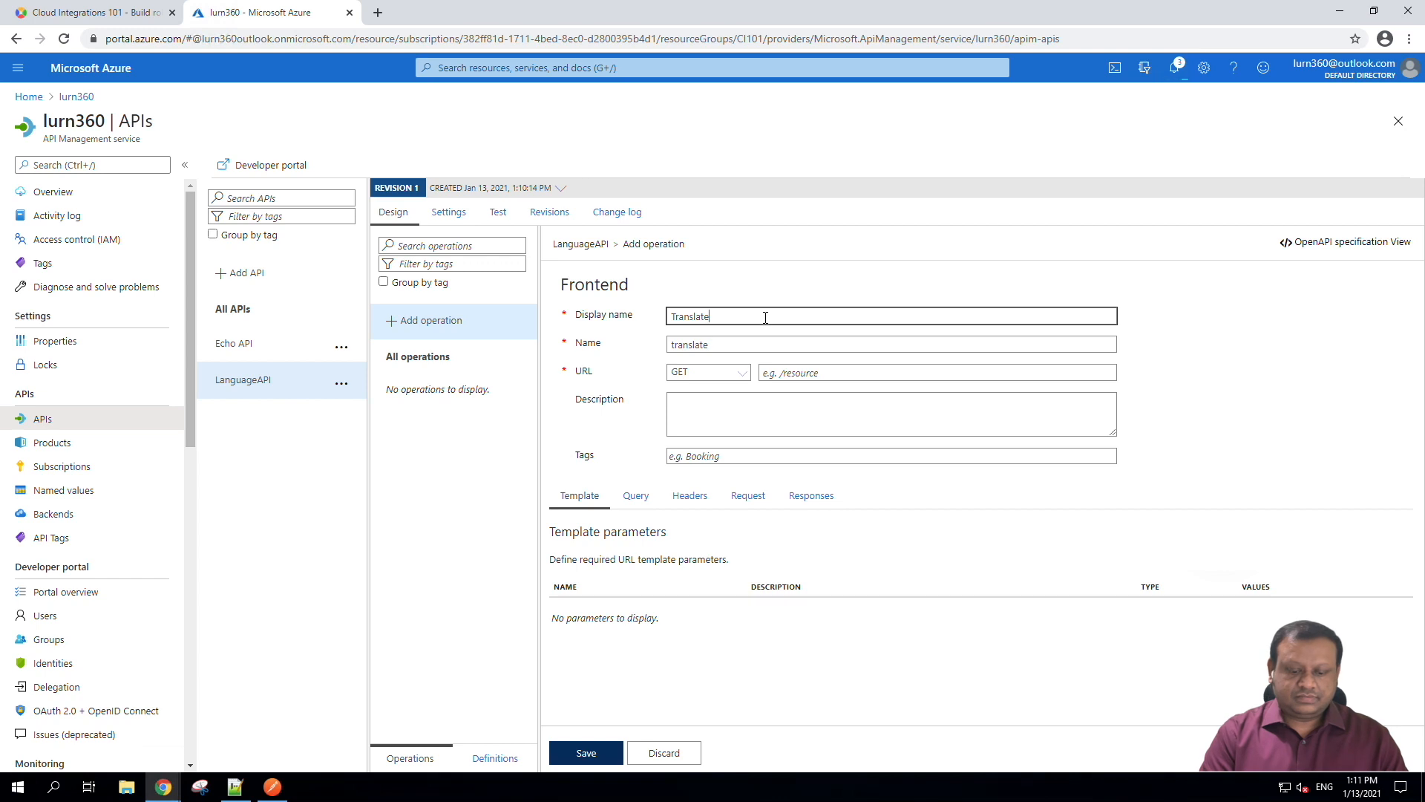
text(Text)
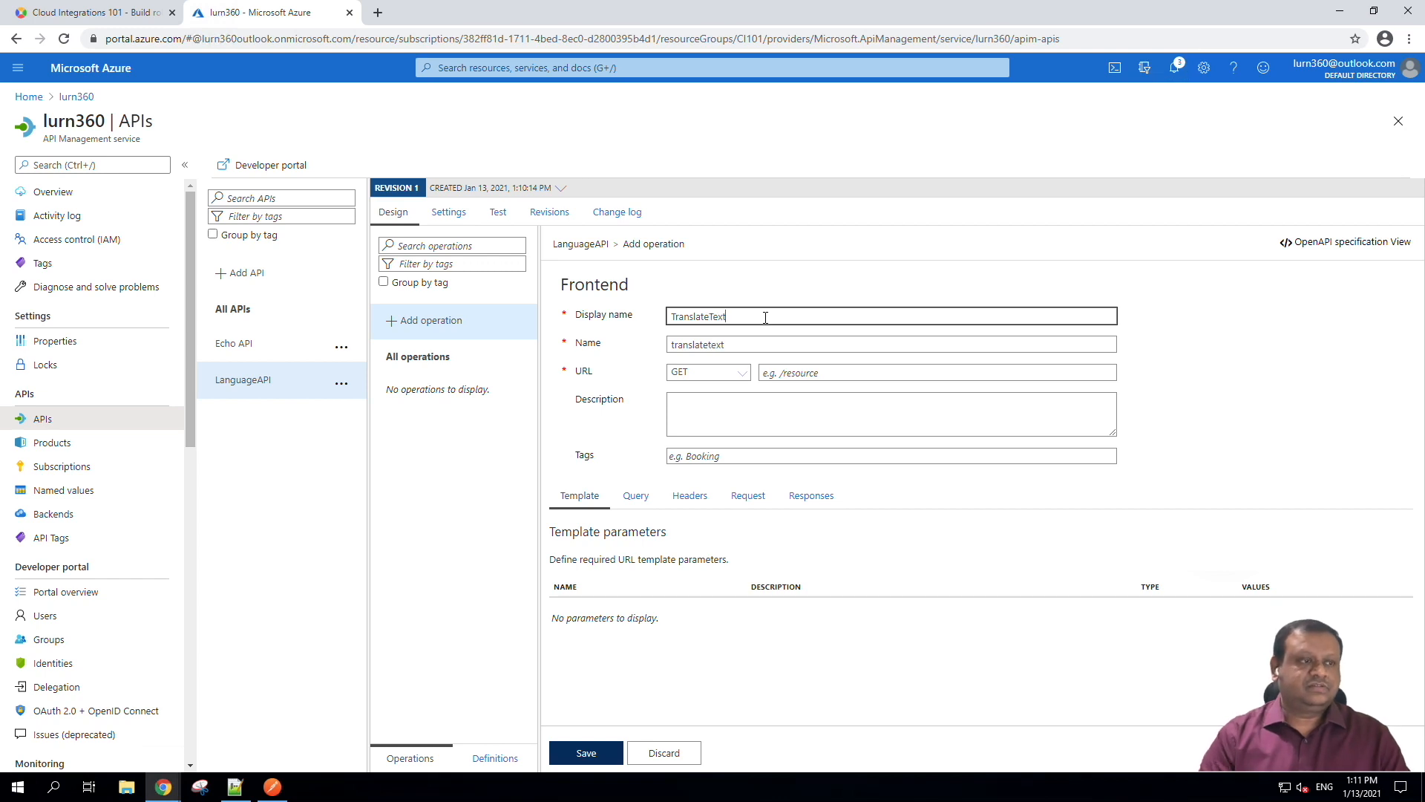
click(737, 373)
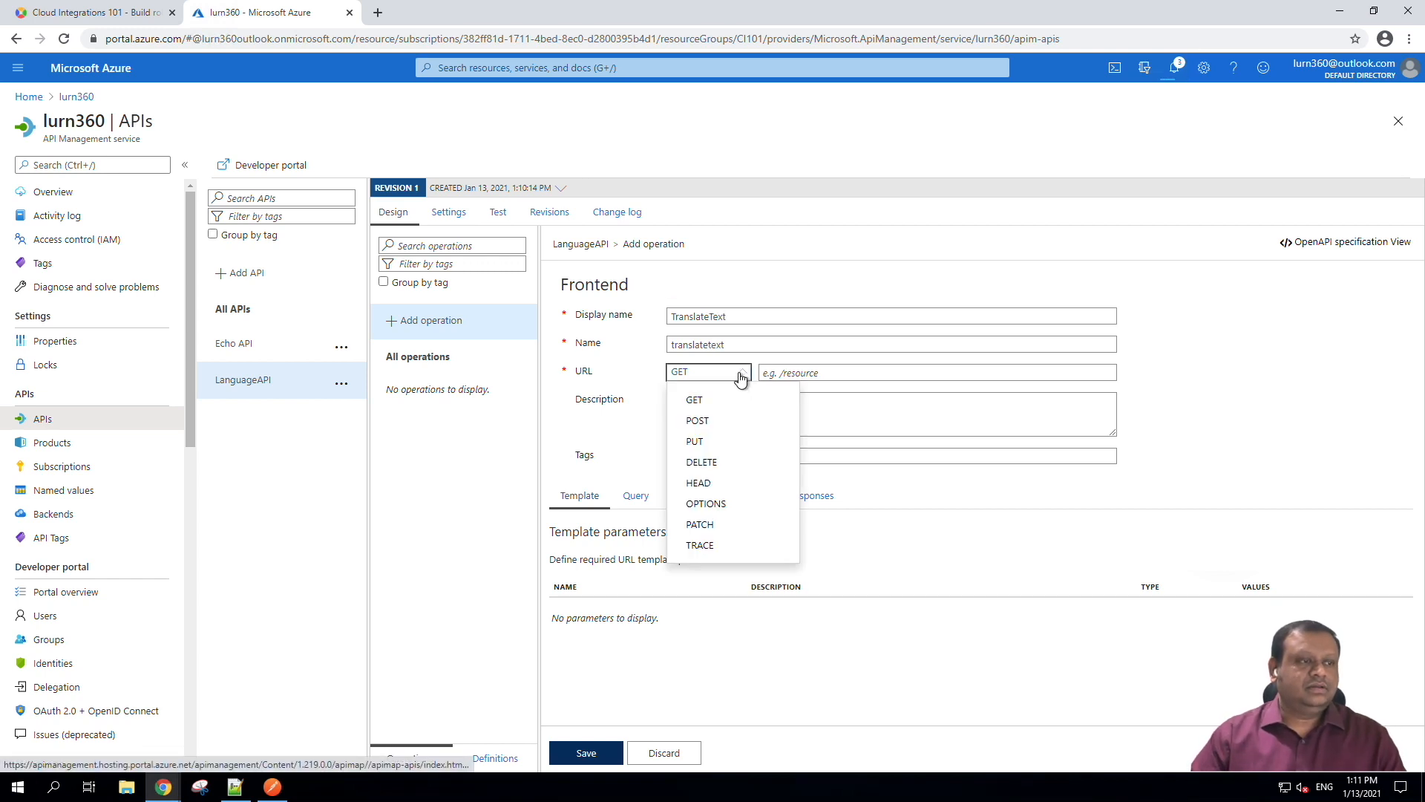
click(706, 422)
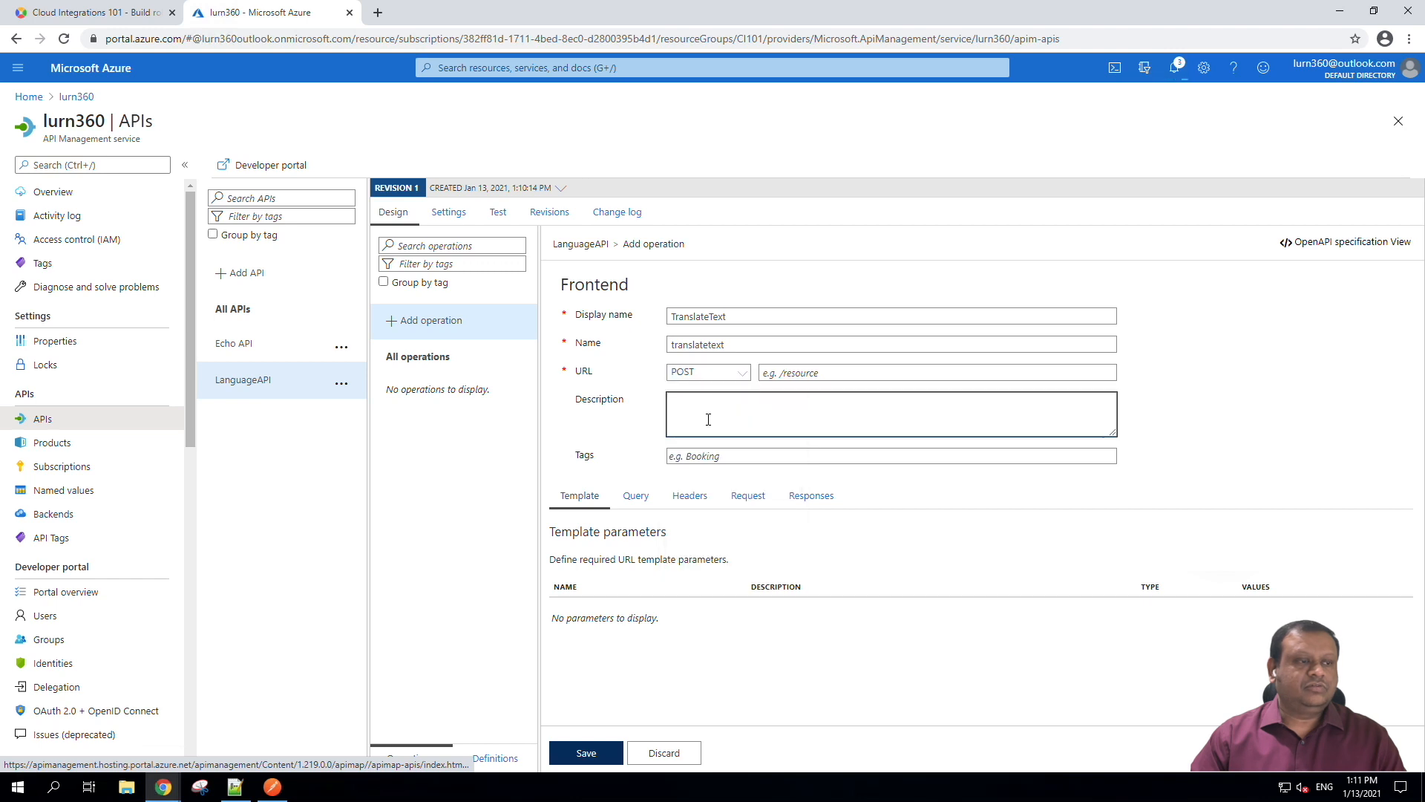
click(848, 373)
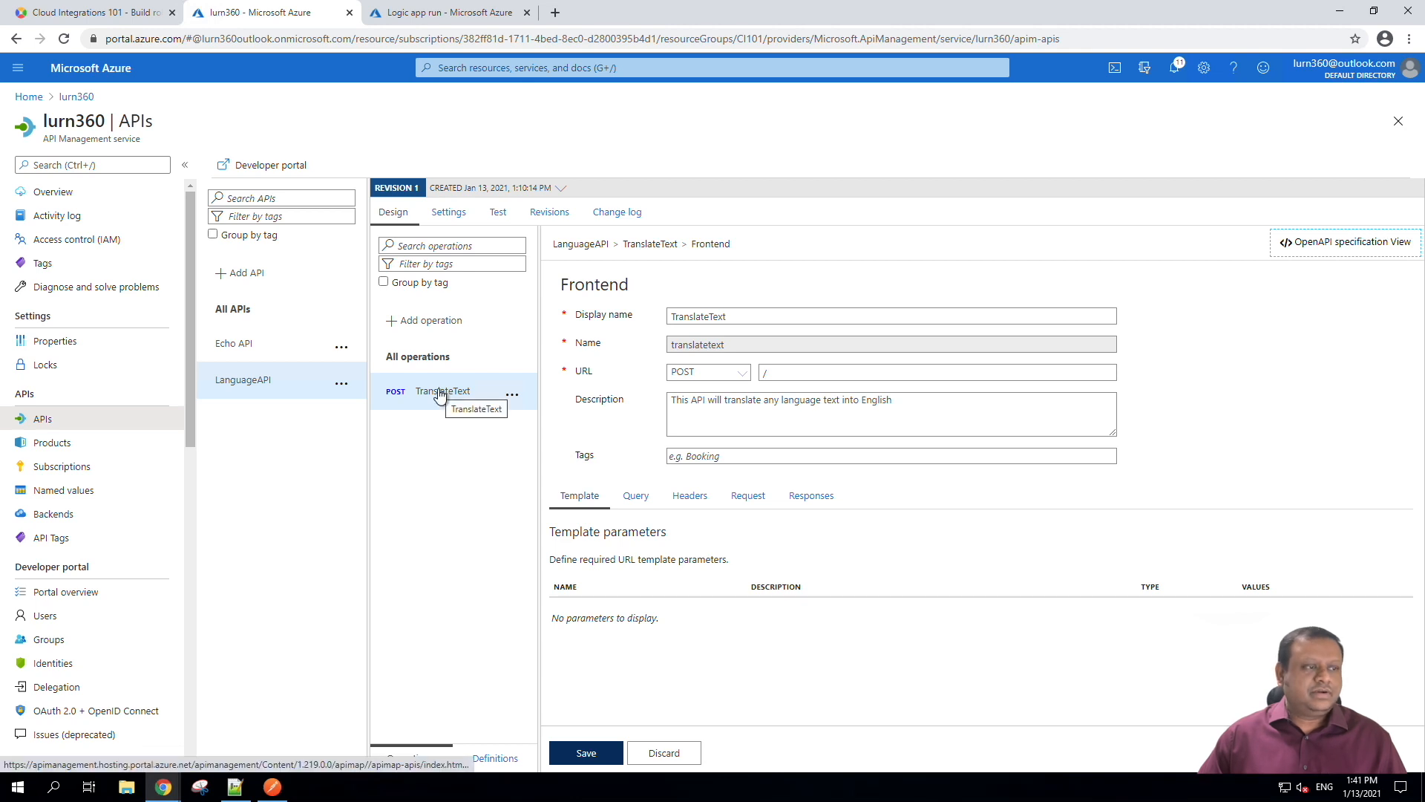
Change the operation's display name to Translate Text, keeping the unsaved edit when asked whether to discard it.
click(739, 317)
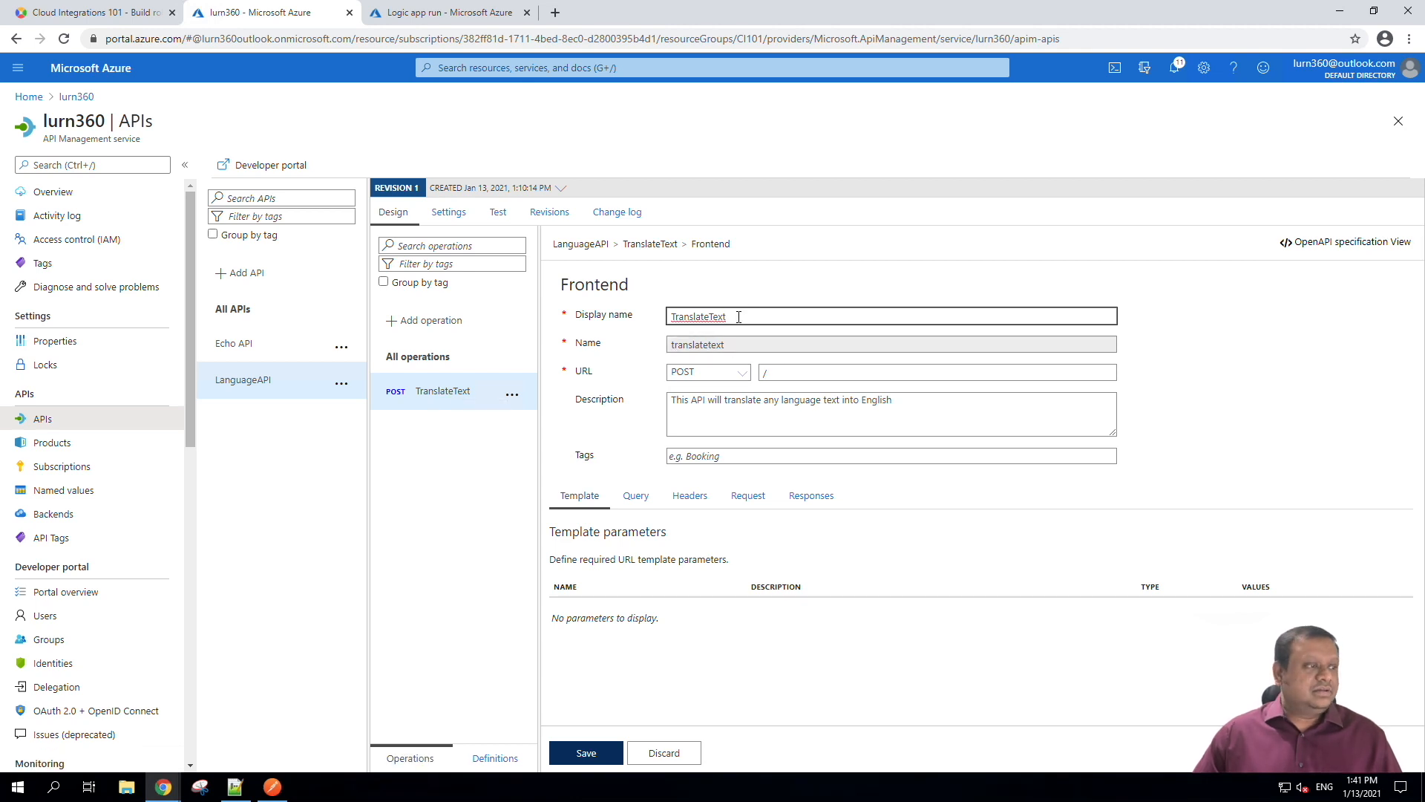
double_click(738, 317)
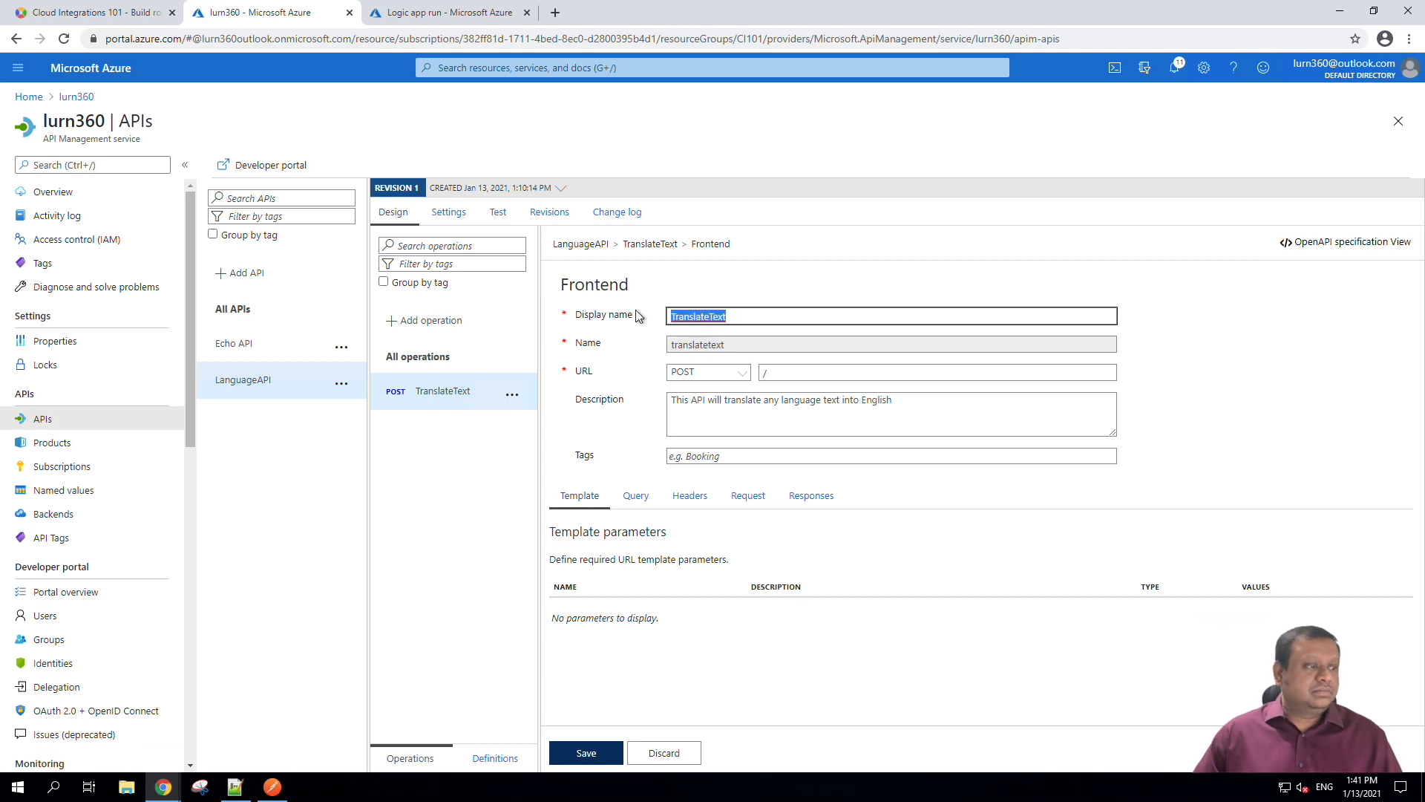
click(709, 318)
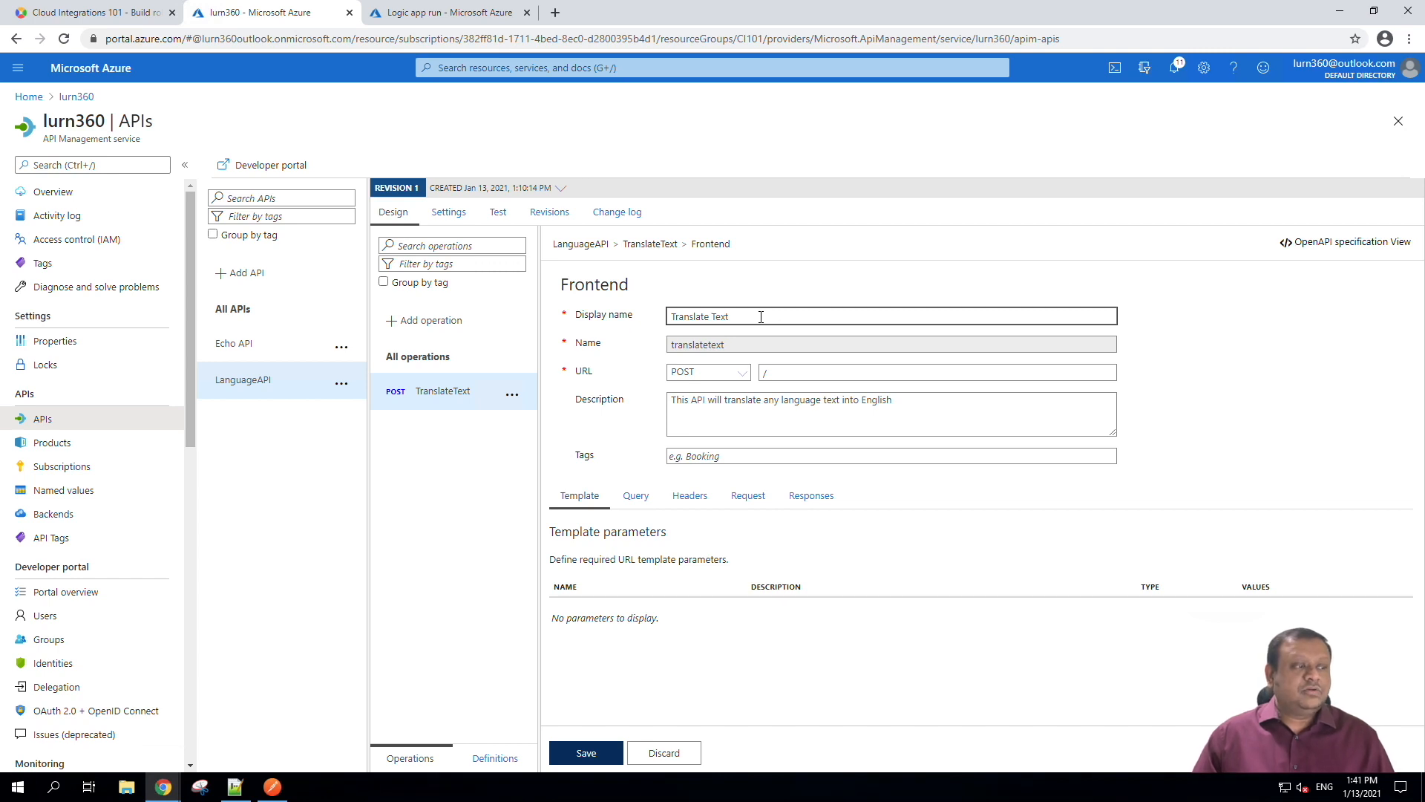
click(455, 393)
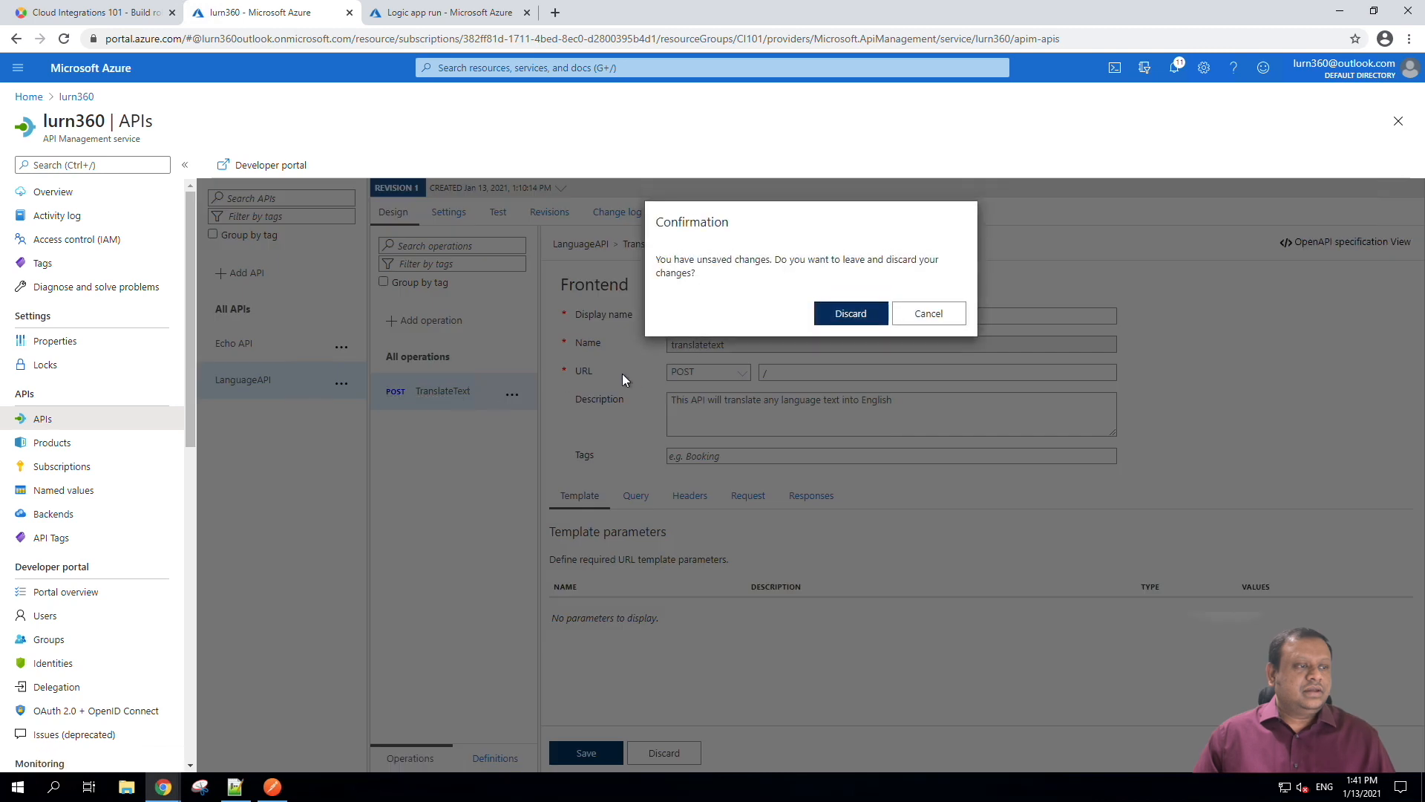
click(930, 314)
click(770, 320)
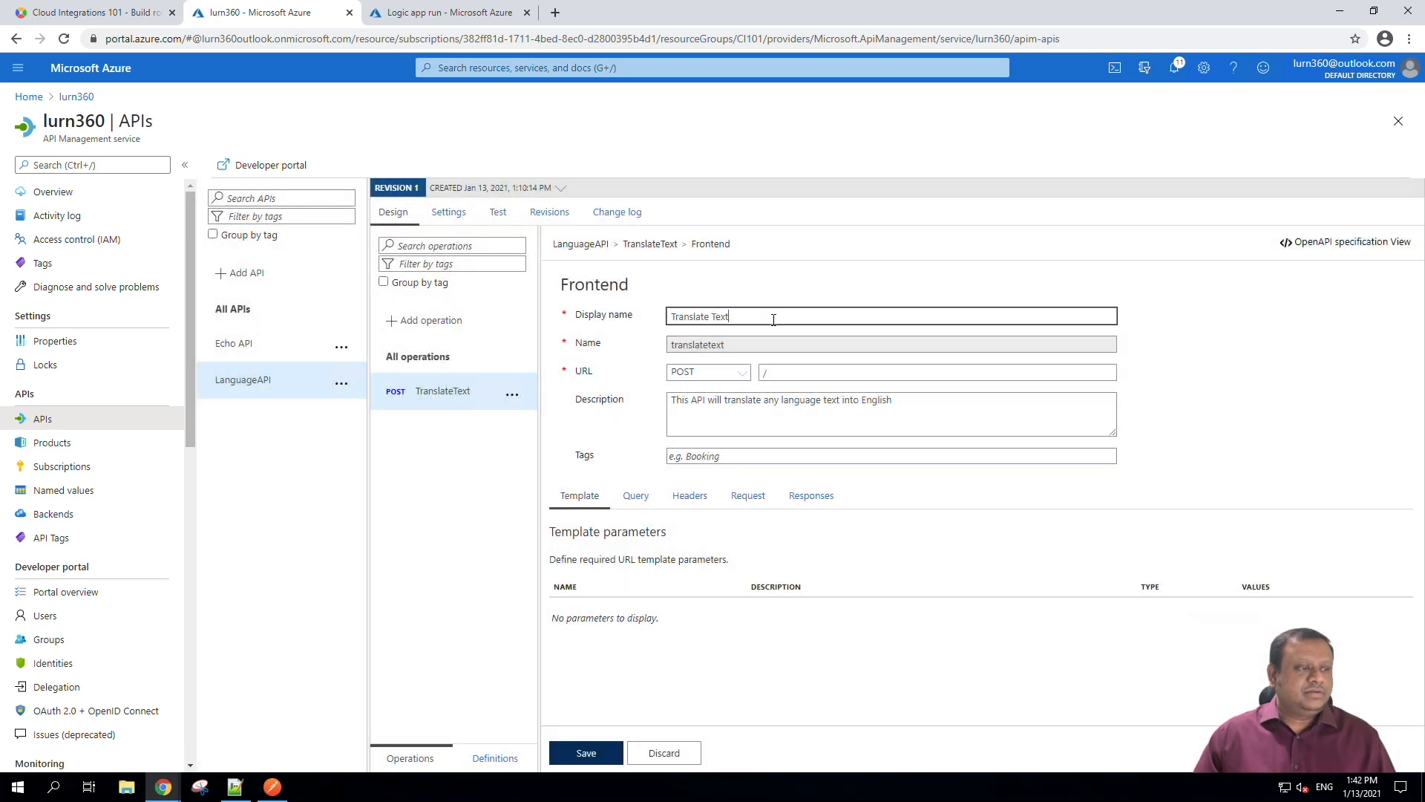
key(Tab)
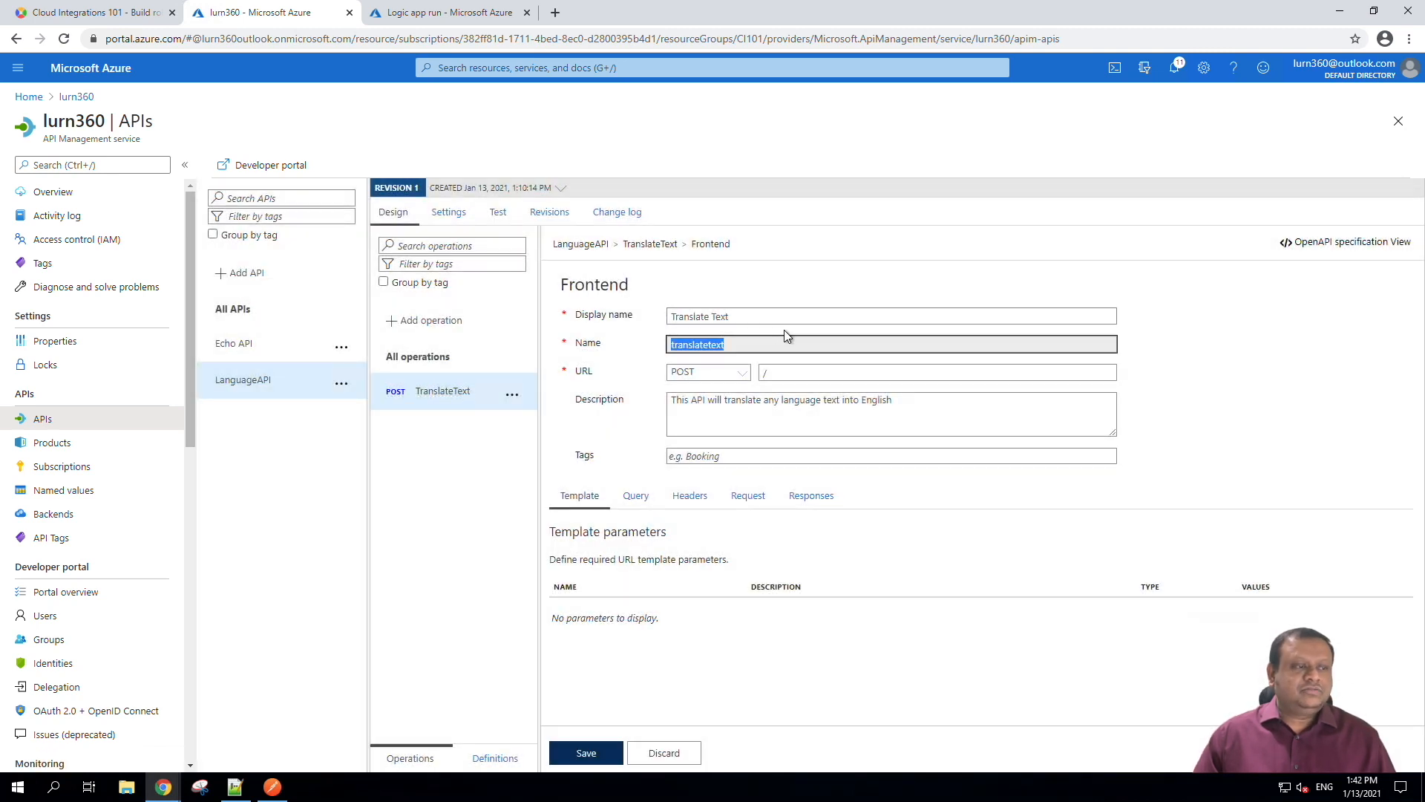
Select POST as the operation's method and re-enter / as its URL.
click(733, 377)
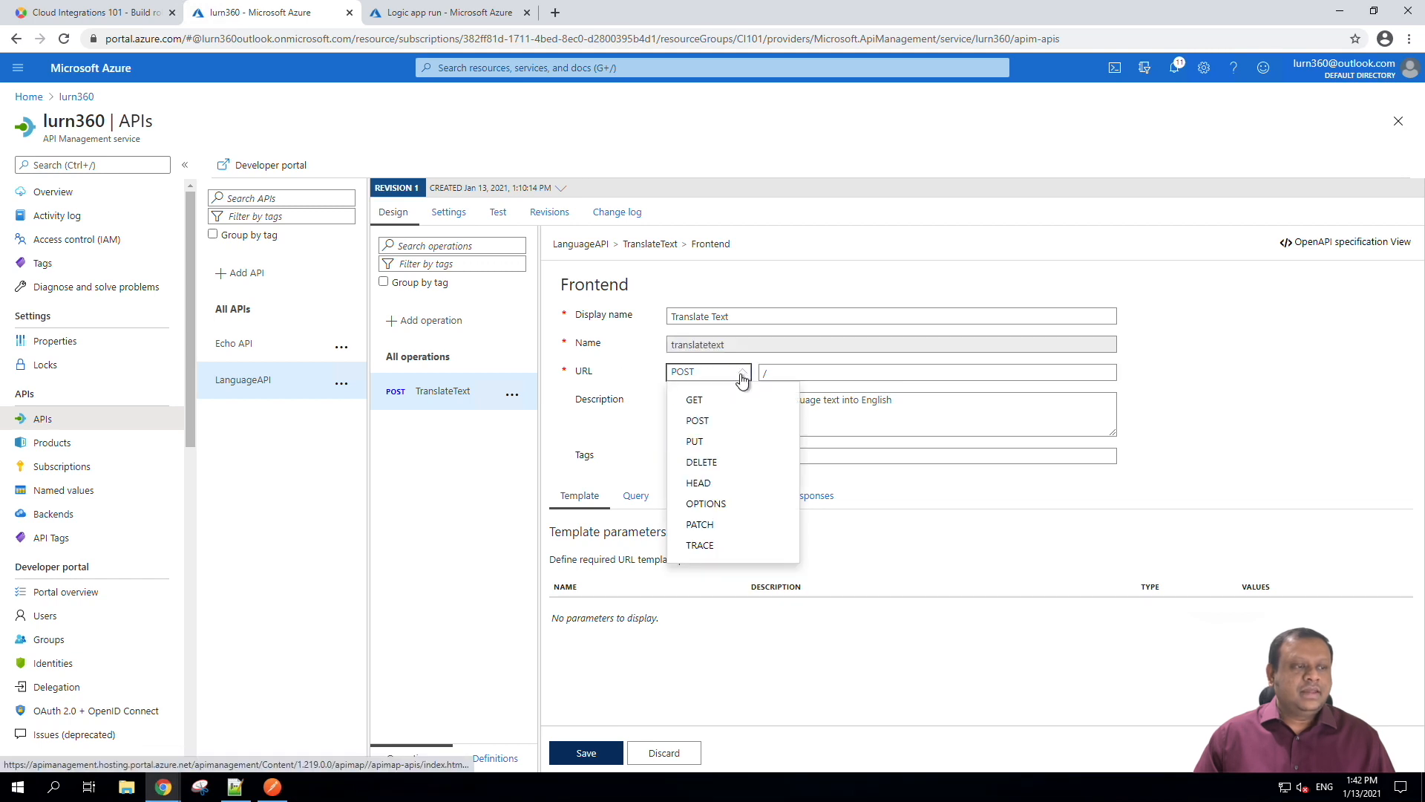
click(719, 421)
click(791, 370)
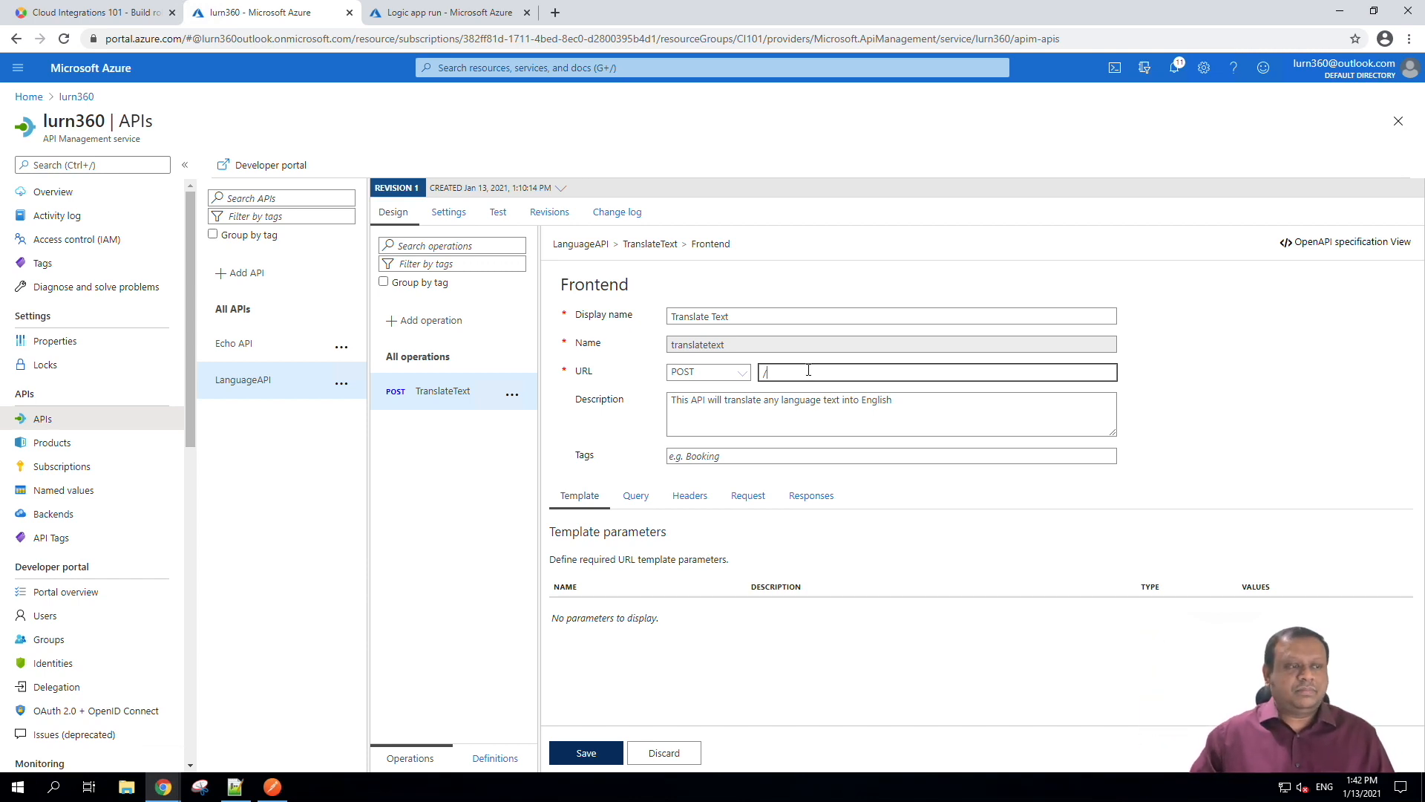
key(BackSpace)
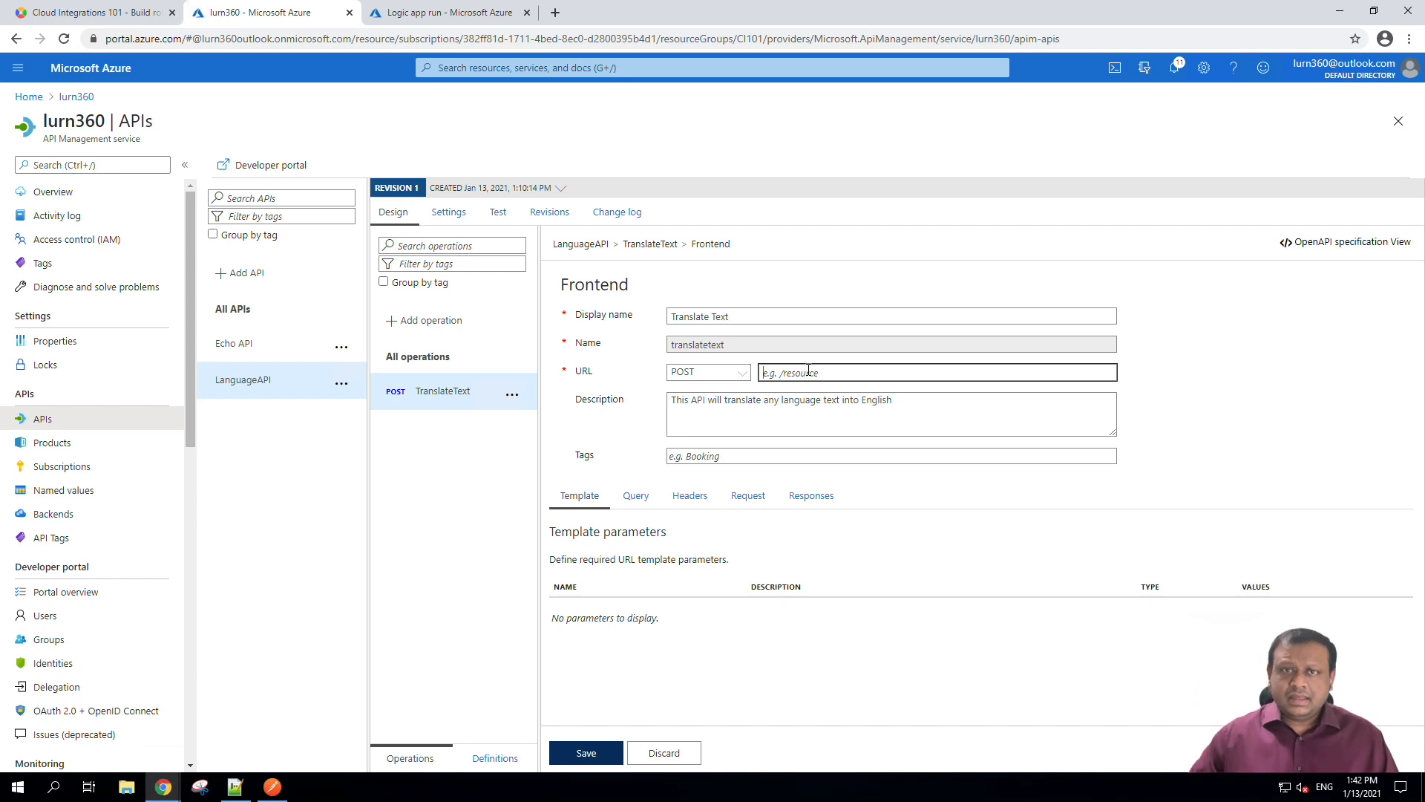
text(/)
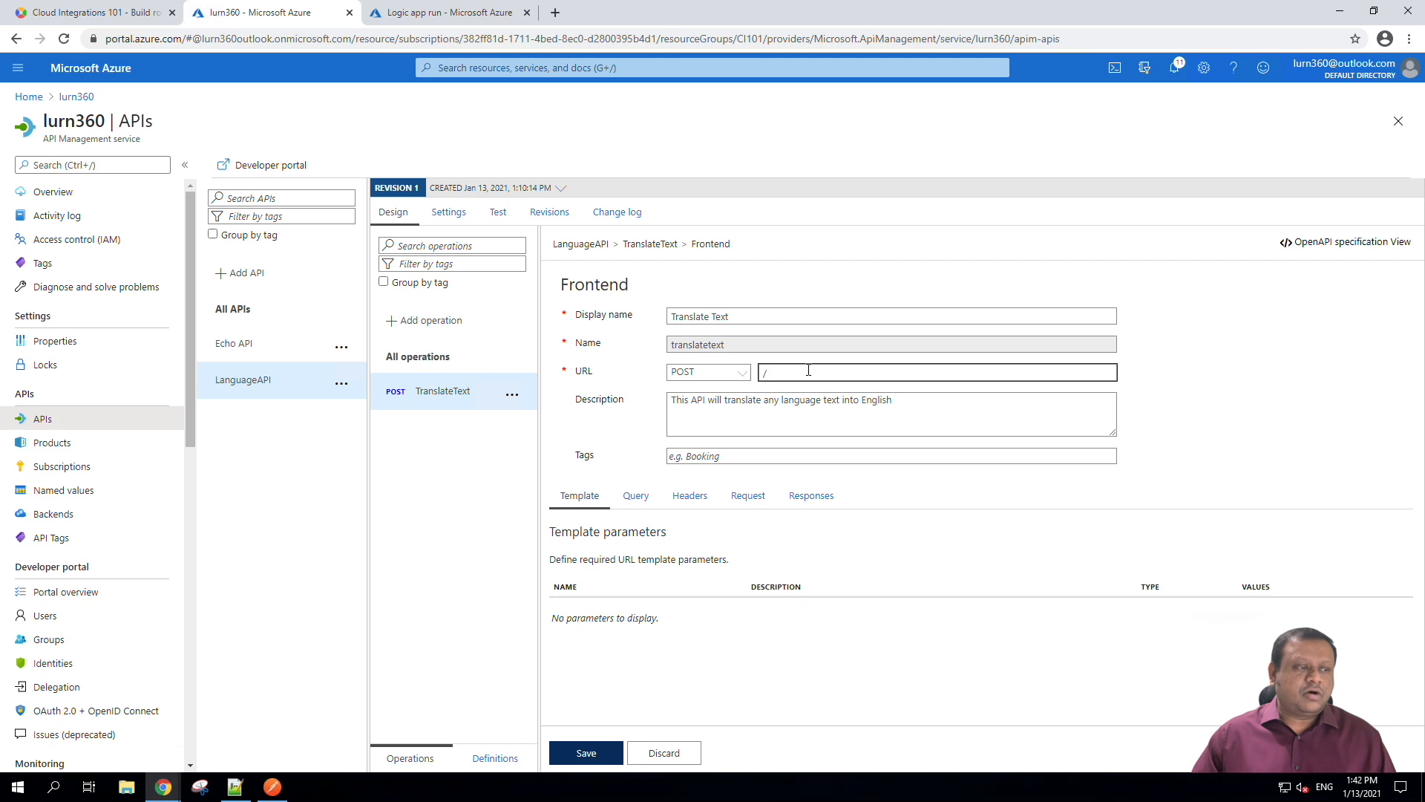
Review the operation's description and its query parameters.
click(750, 410)
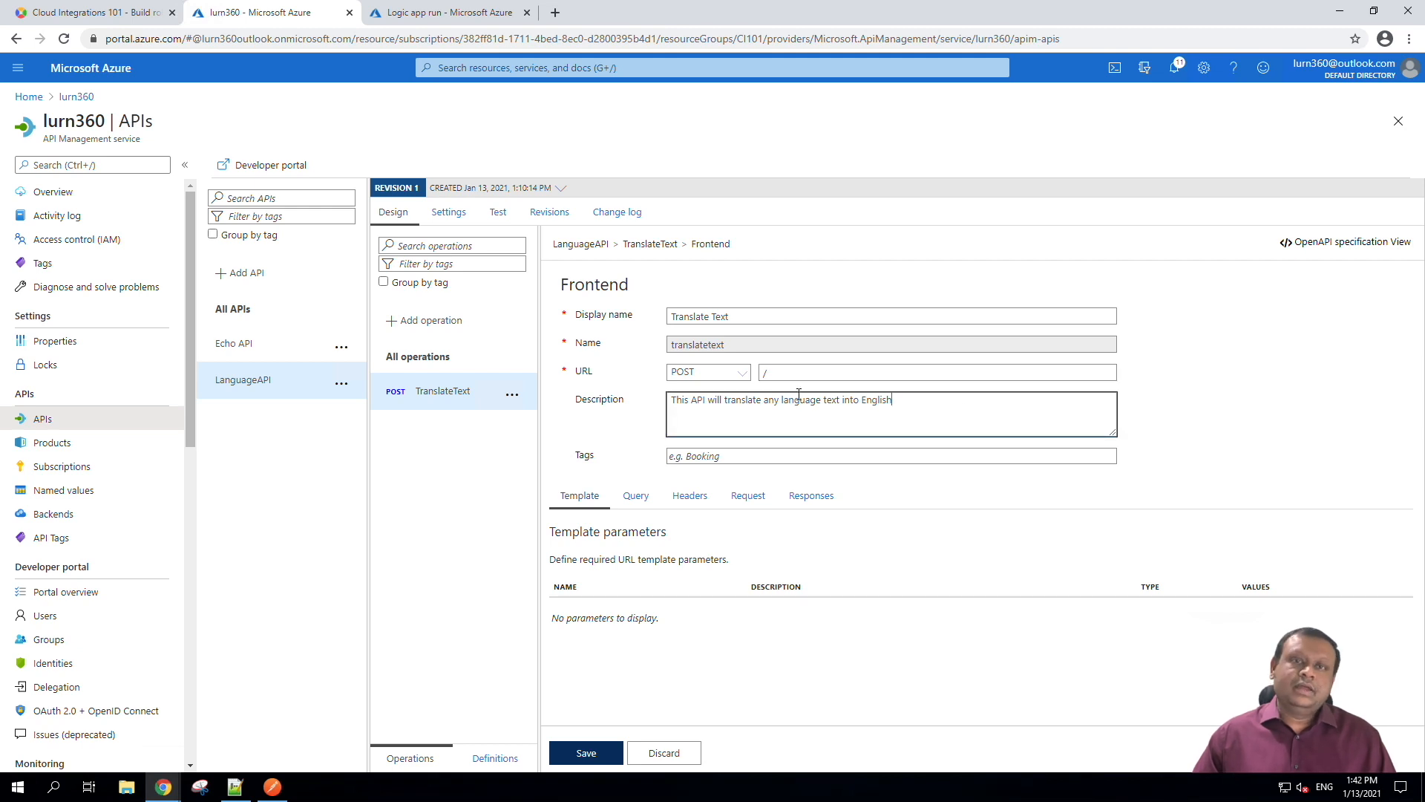
drag(894, 403, 652, 408)
click(772, 405)
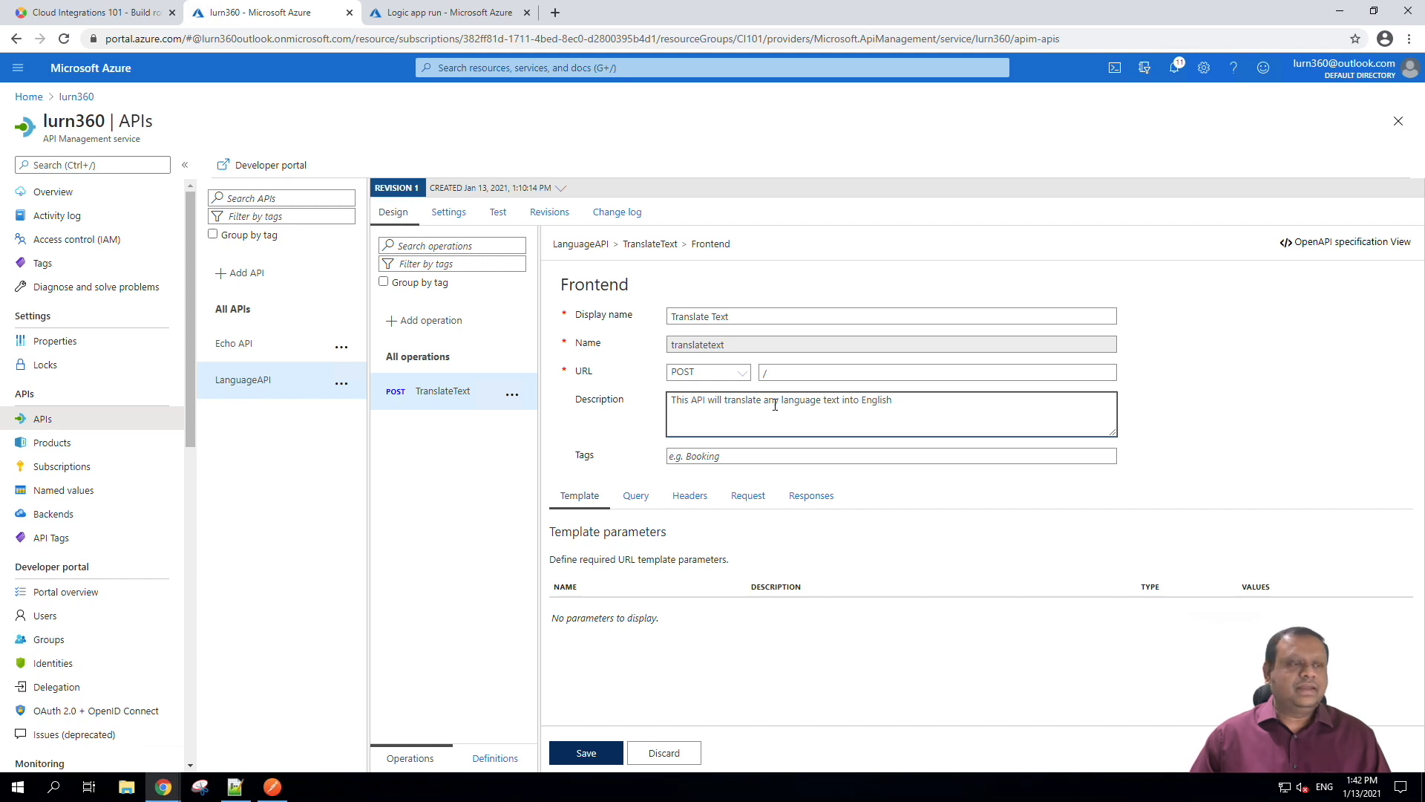
click(866, 405)
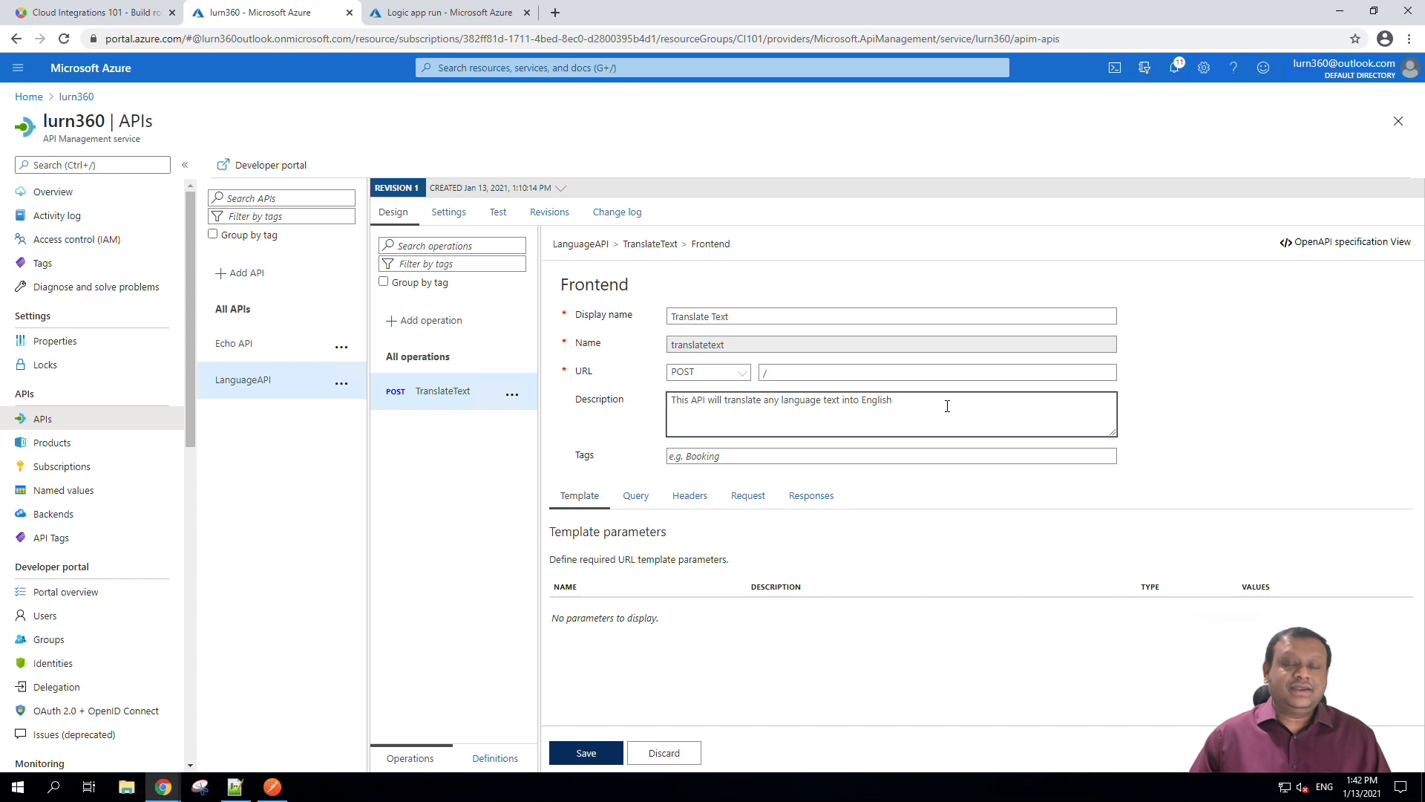
drag(946, 407, 670, 401)
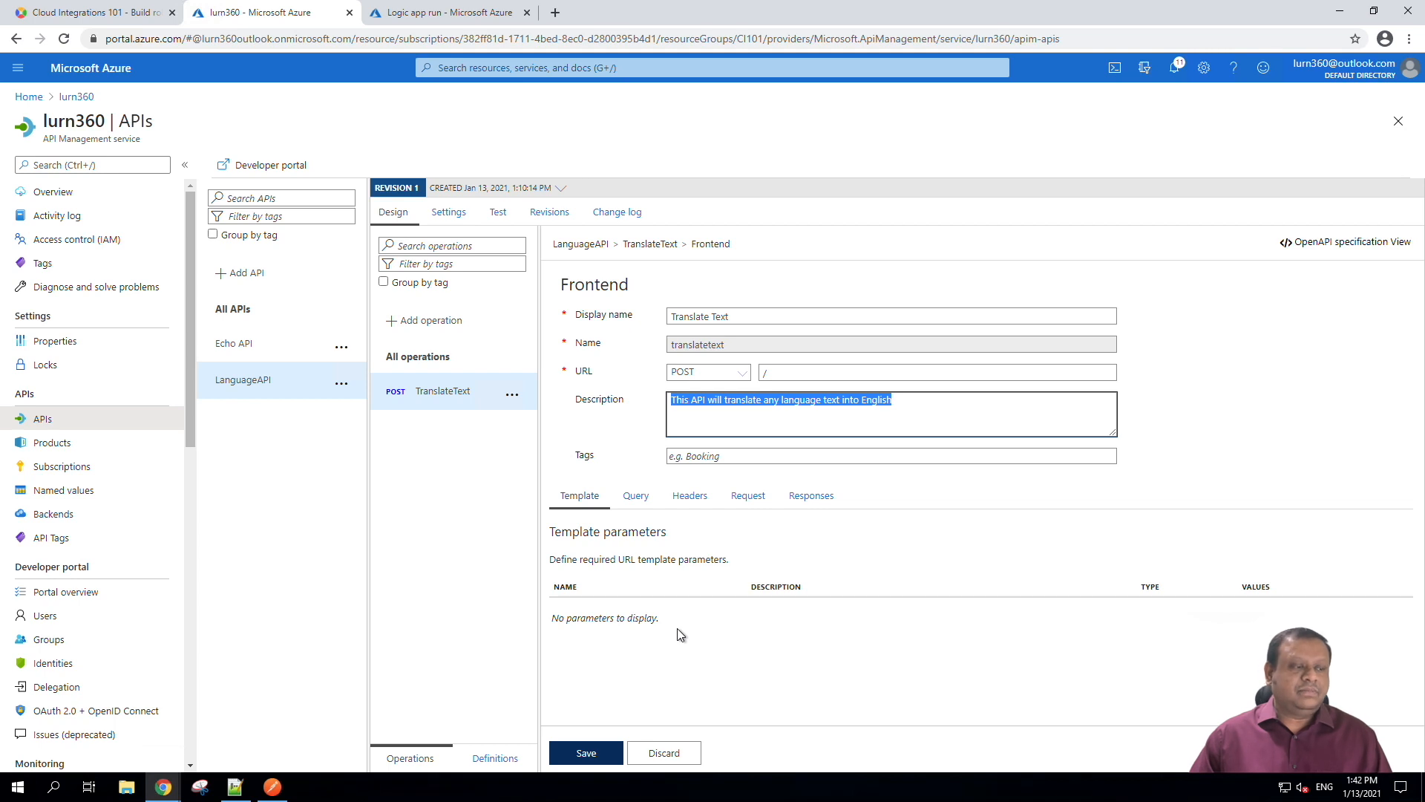
click(638, 499)
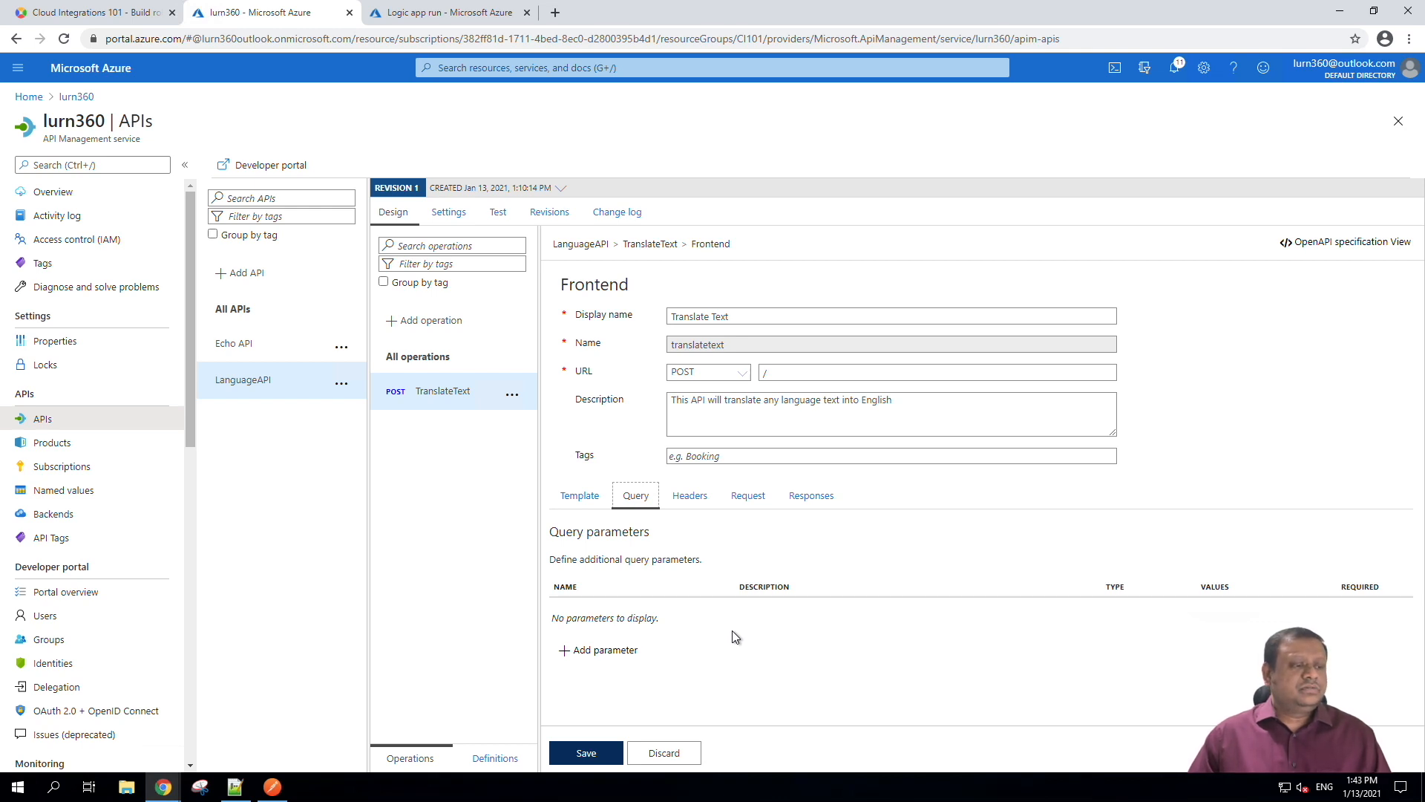
Delete the existing application/json representation from the operation's request definition.
click(759, 501)
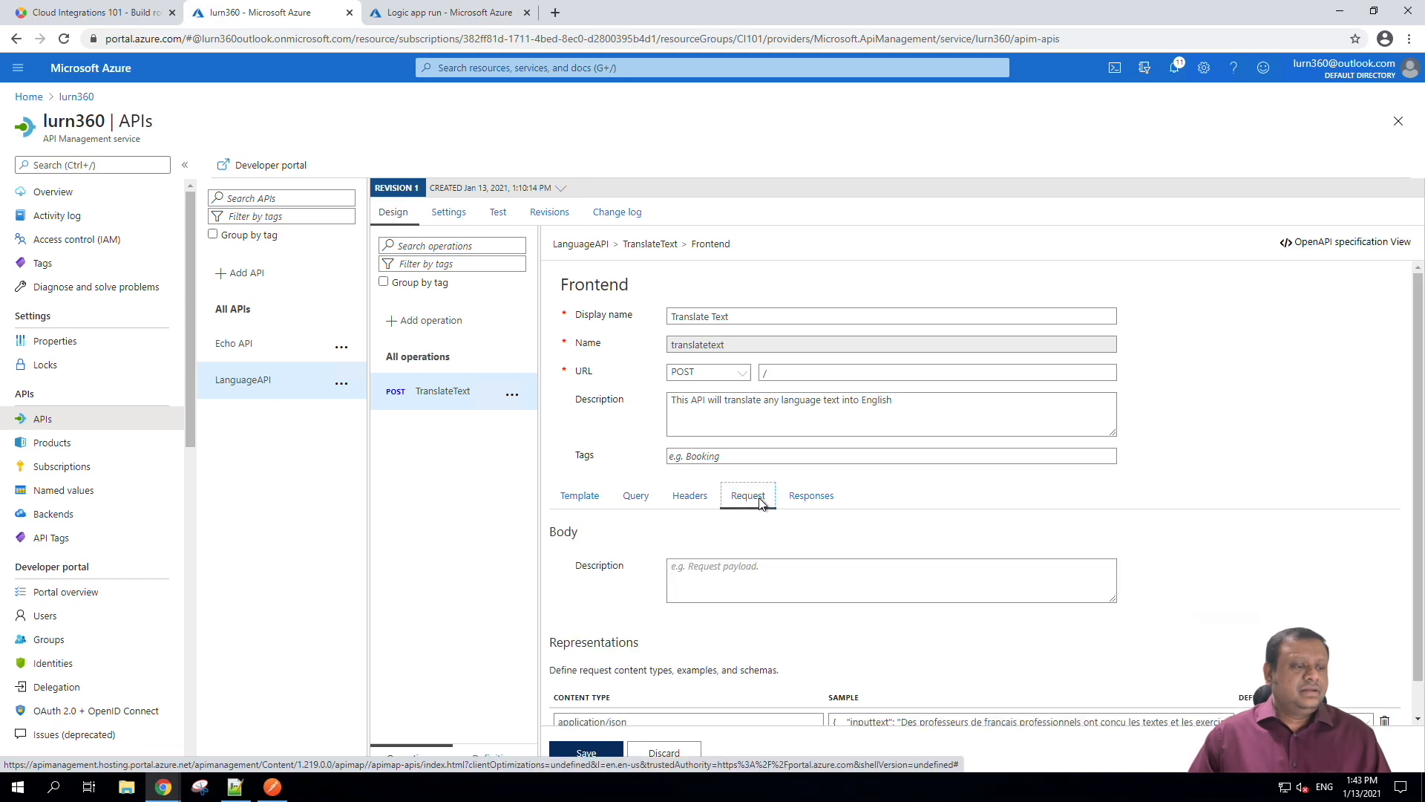
scroll(855, 521, down, 1)
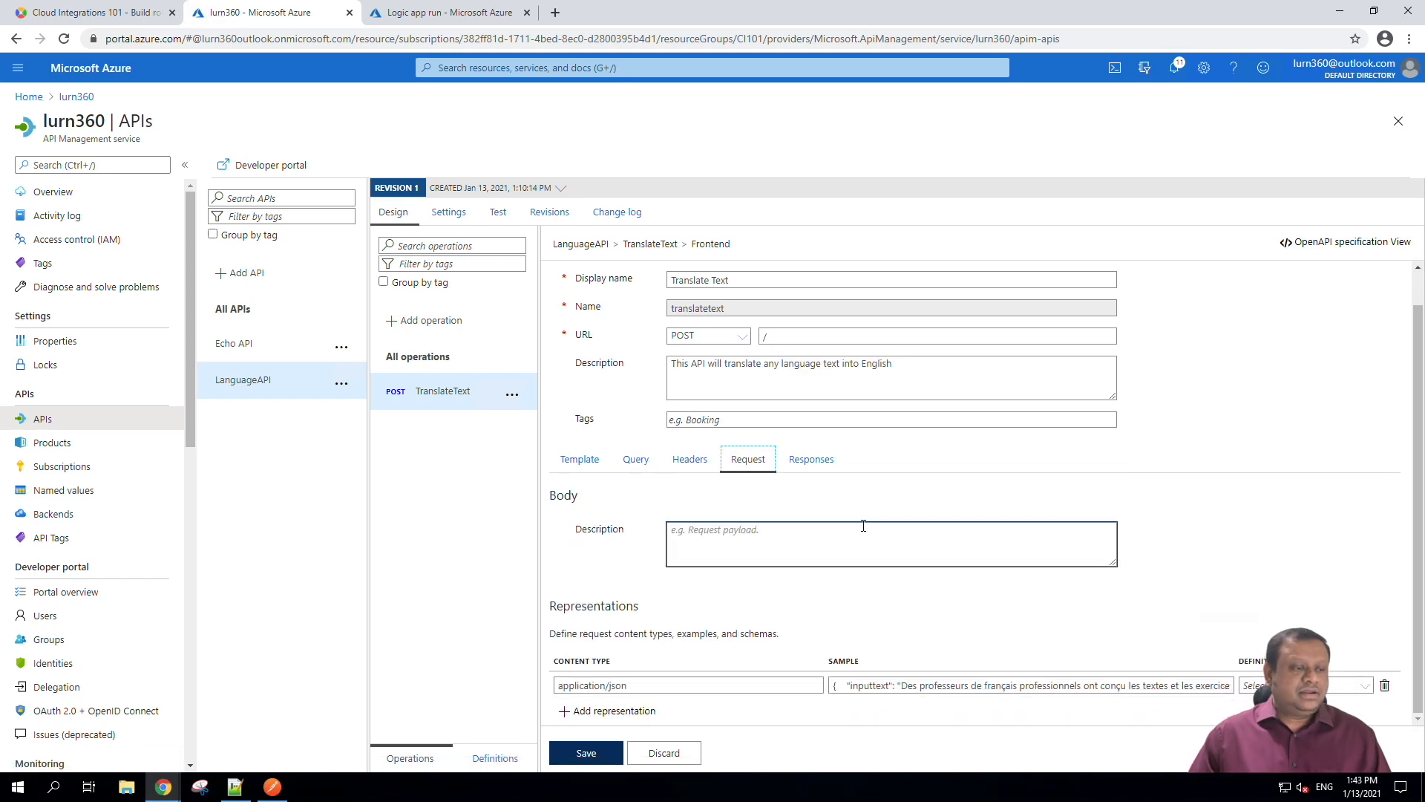
click(1385, 686)
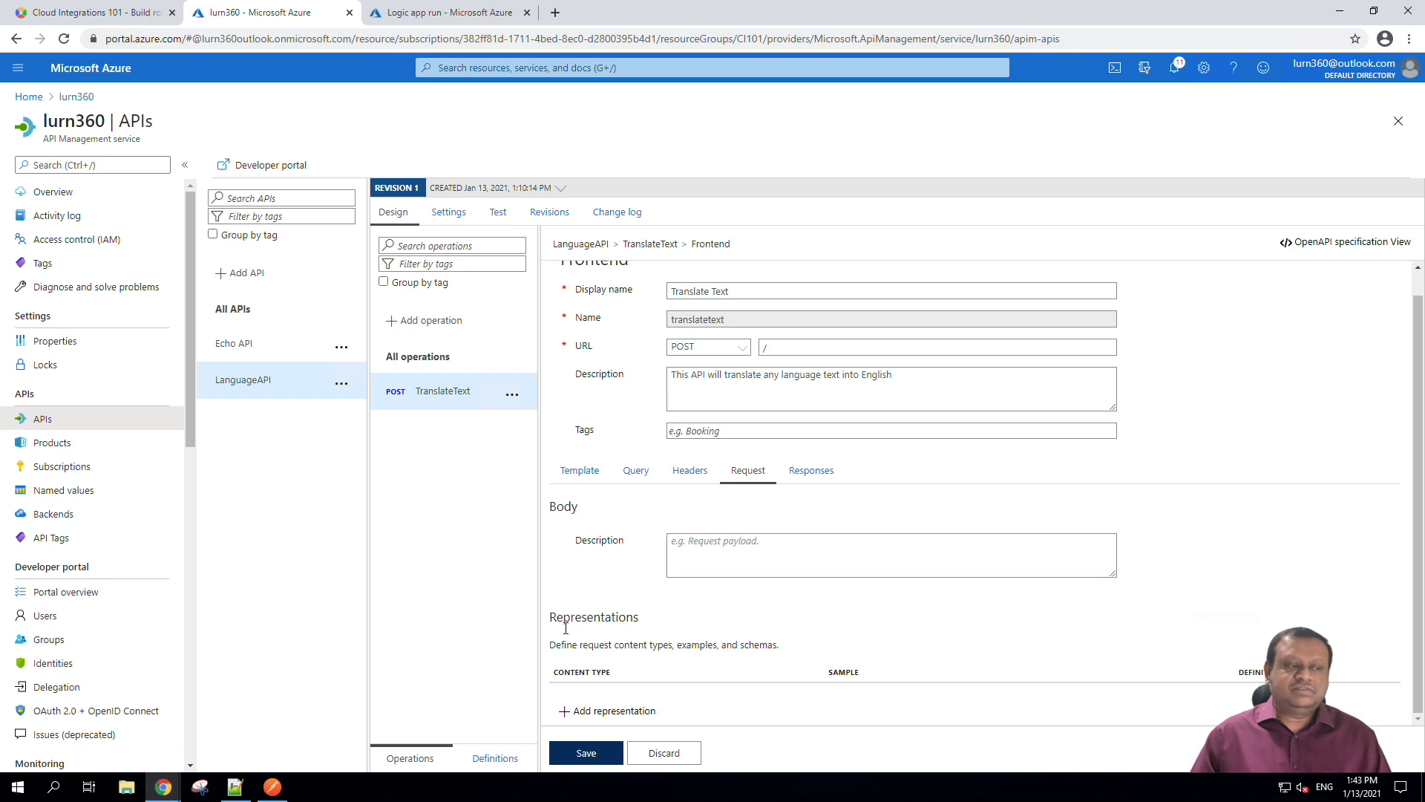
Add a request representation with content type application/json.
click(768, 557)
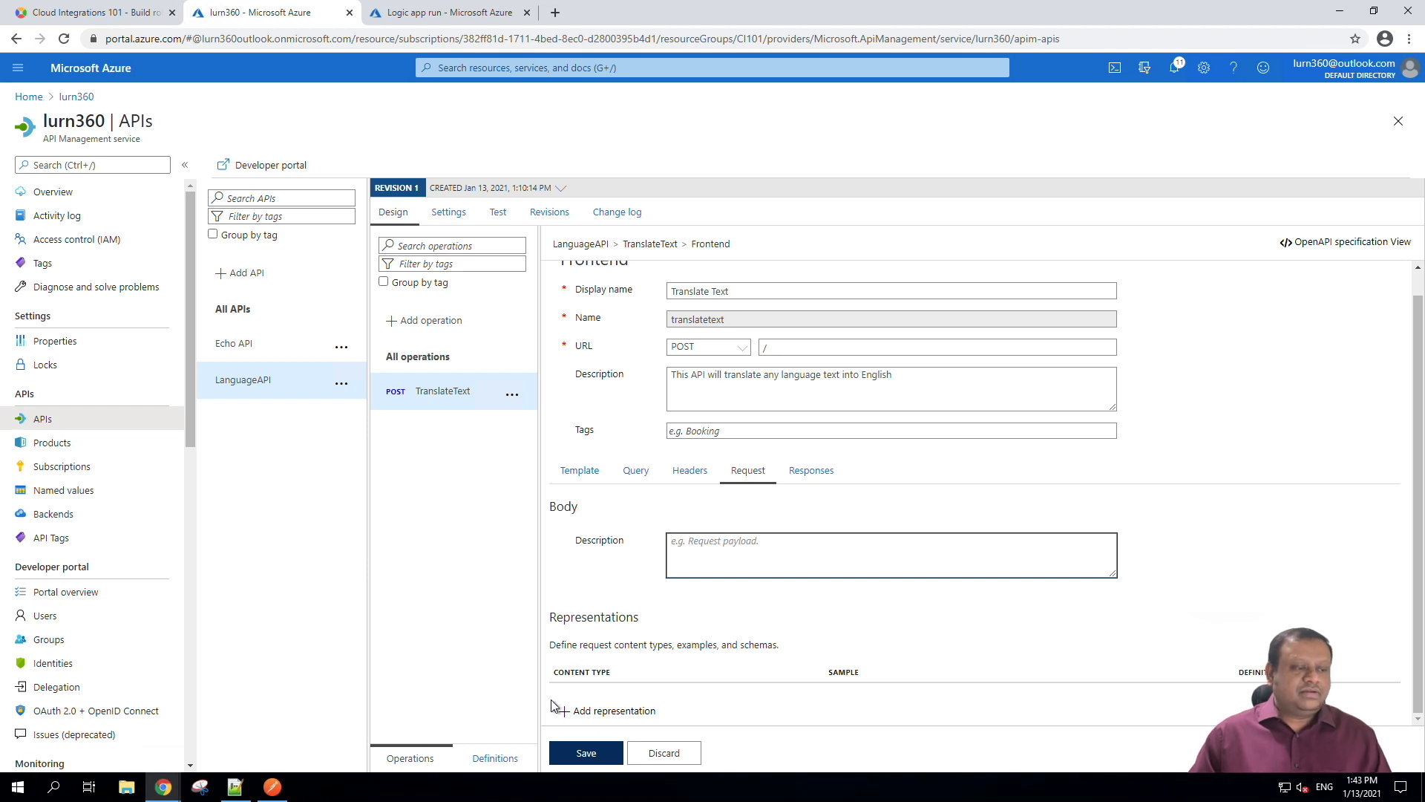
click(601, 714)
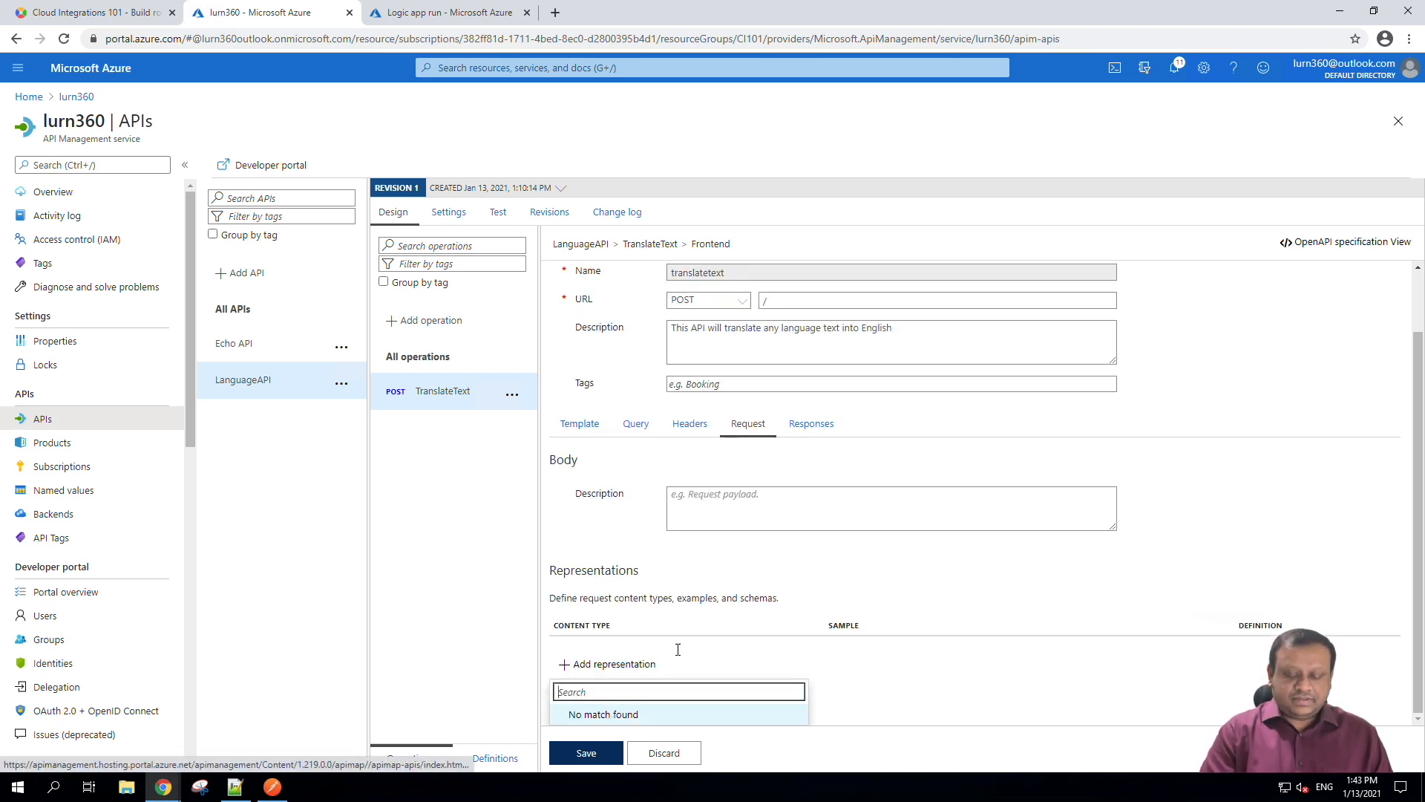
text(app)
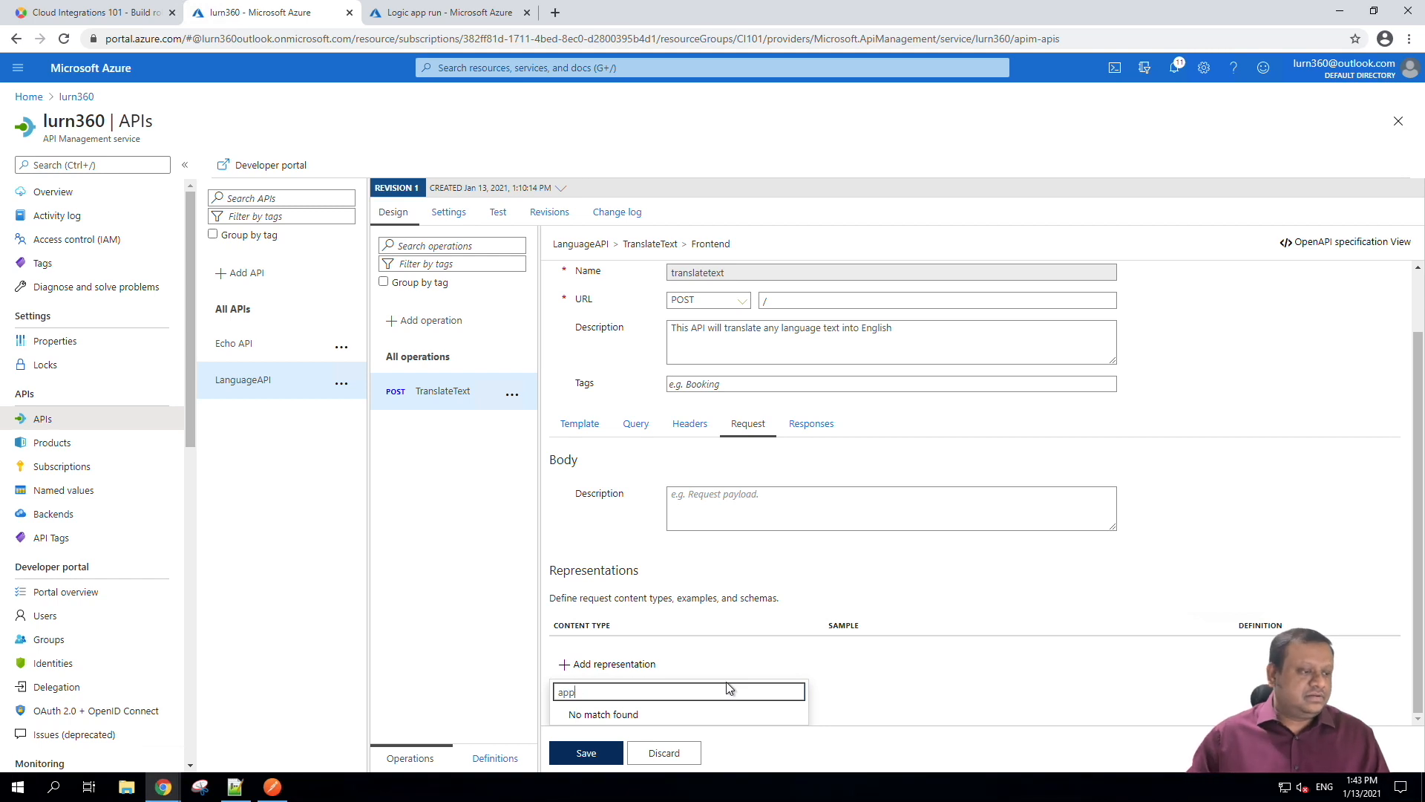
text(lication/json)
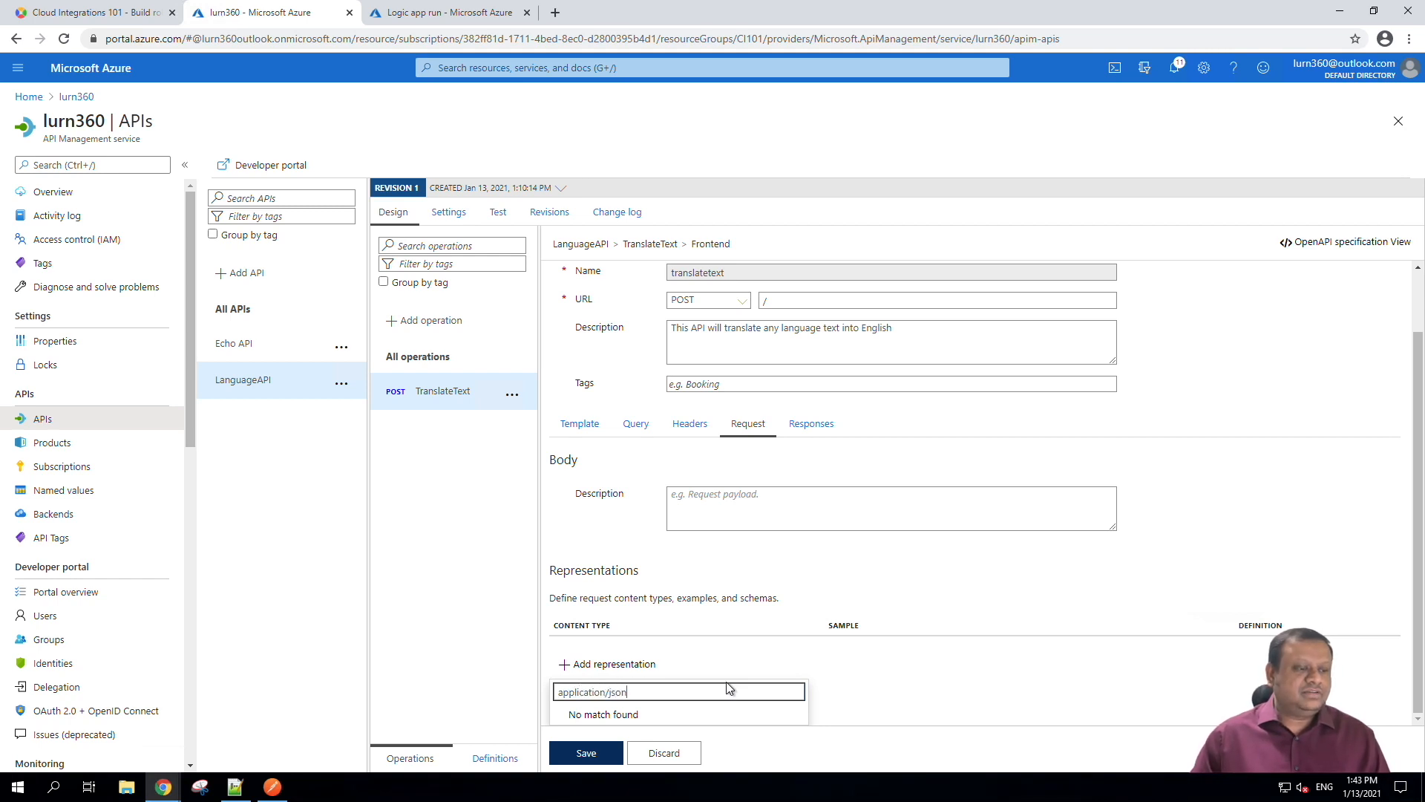
click(626, 714)
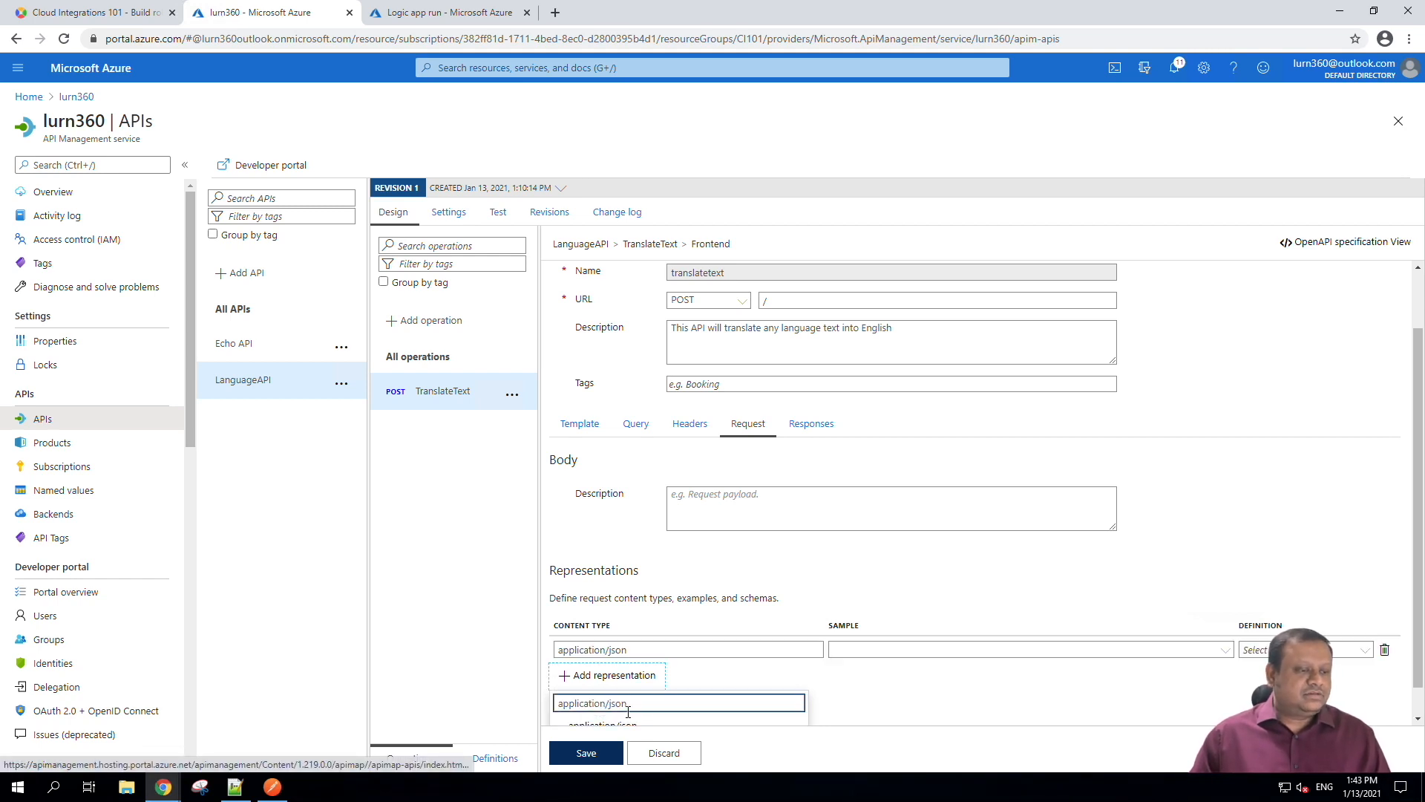
Use the French inputtext JSON body from Postman as the application/json request sample and save the operation.
click(918, 680)
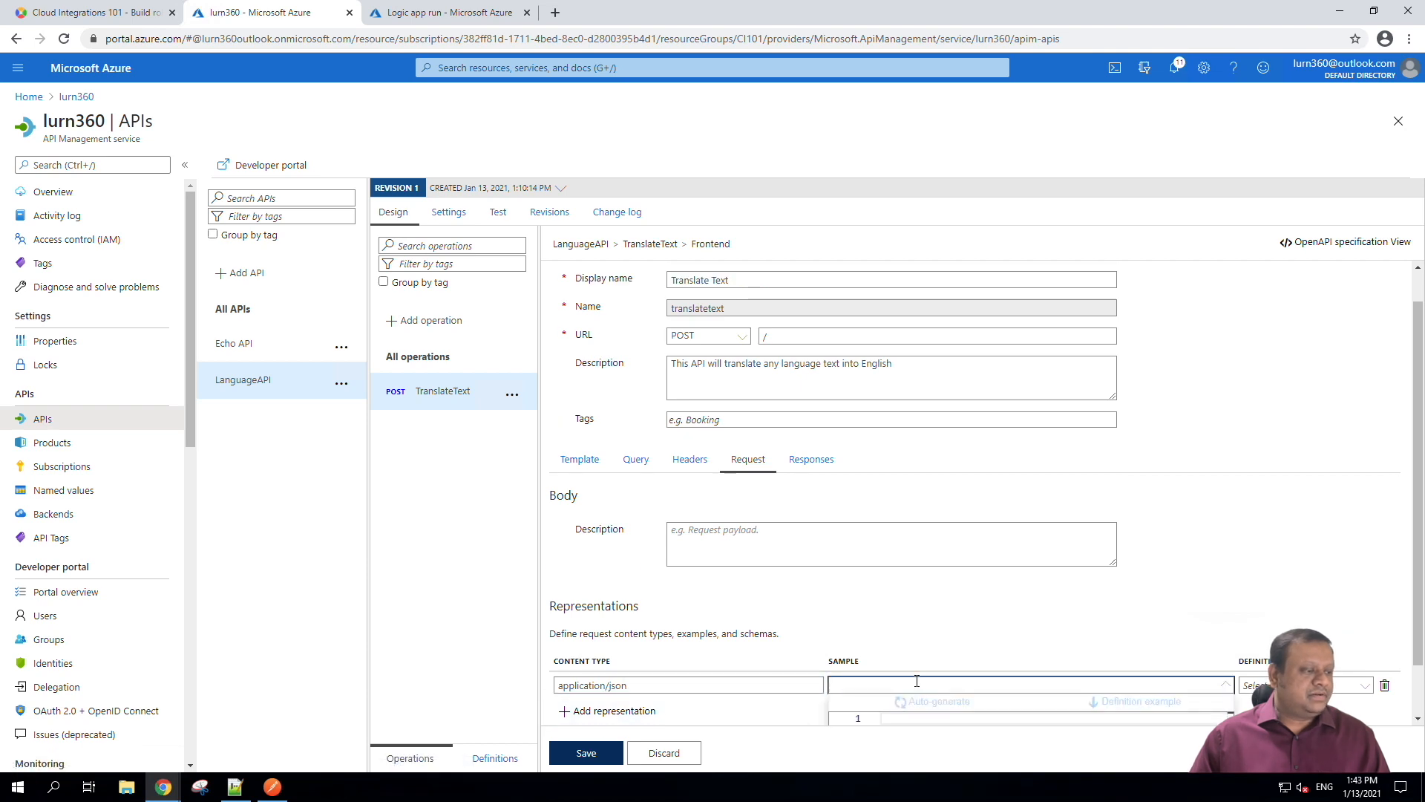
scroll(928, 683, down, 1)
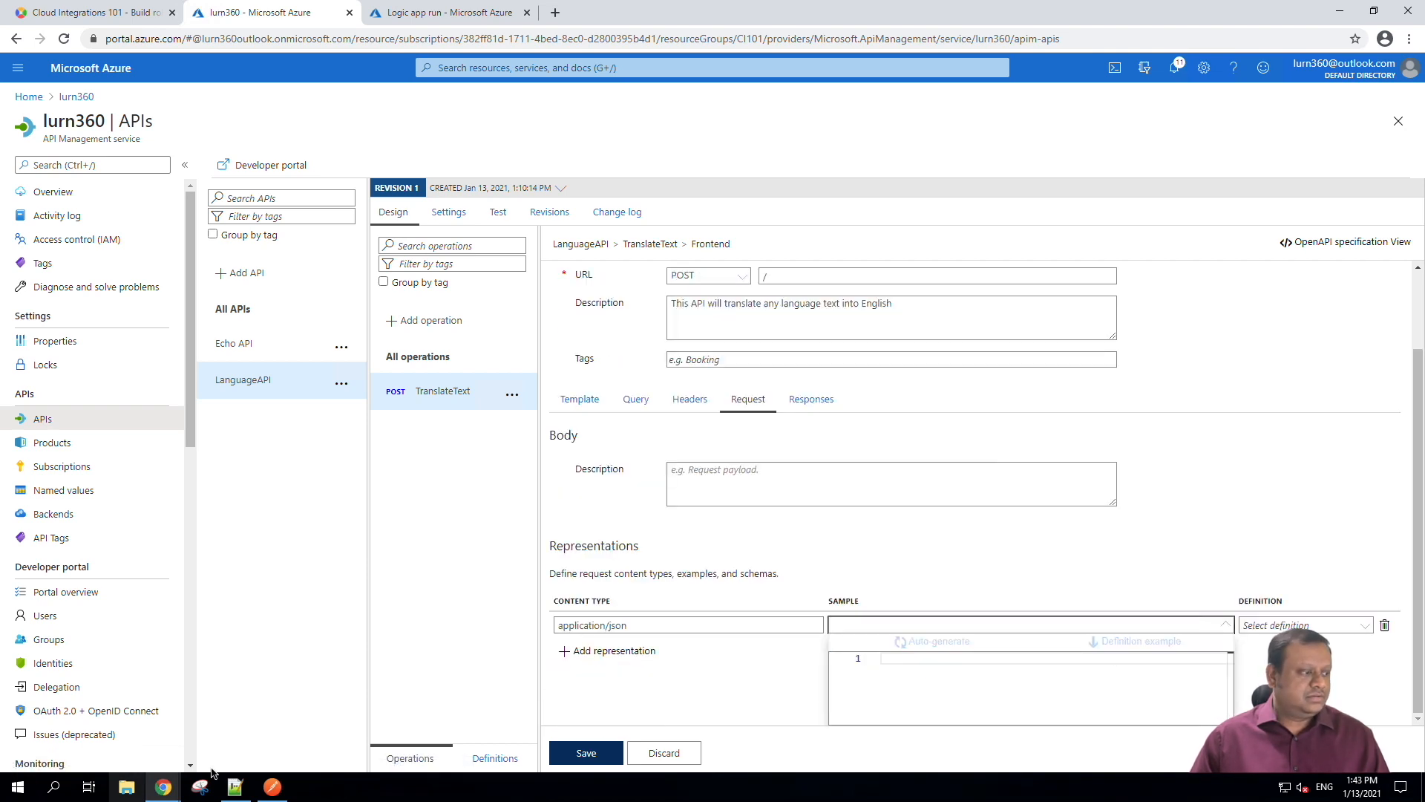
click(273, 787)
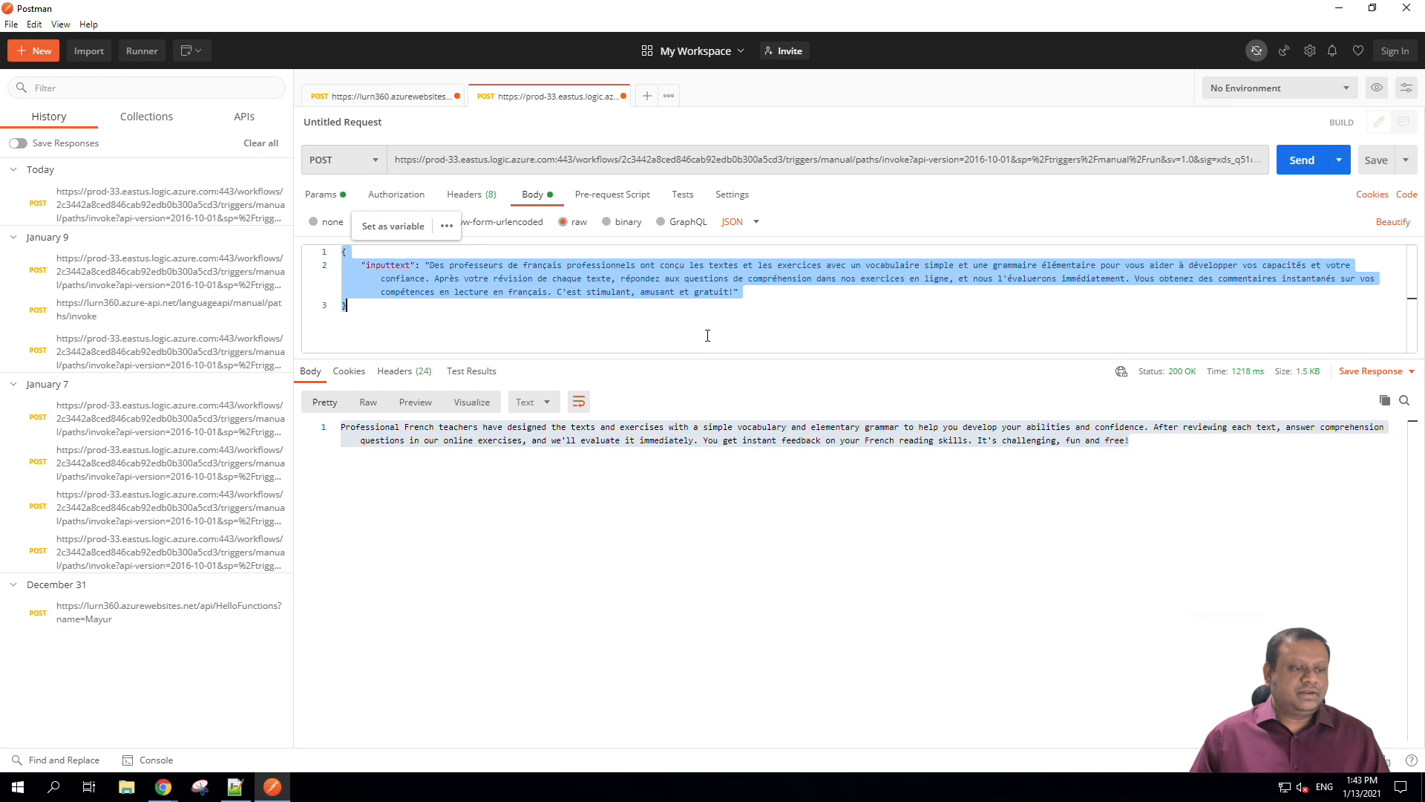
click(164, 790)
click(130, 741)
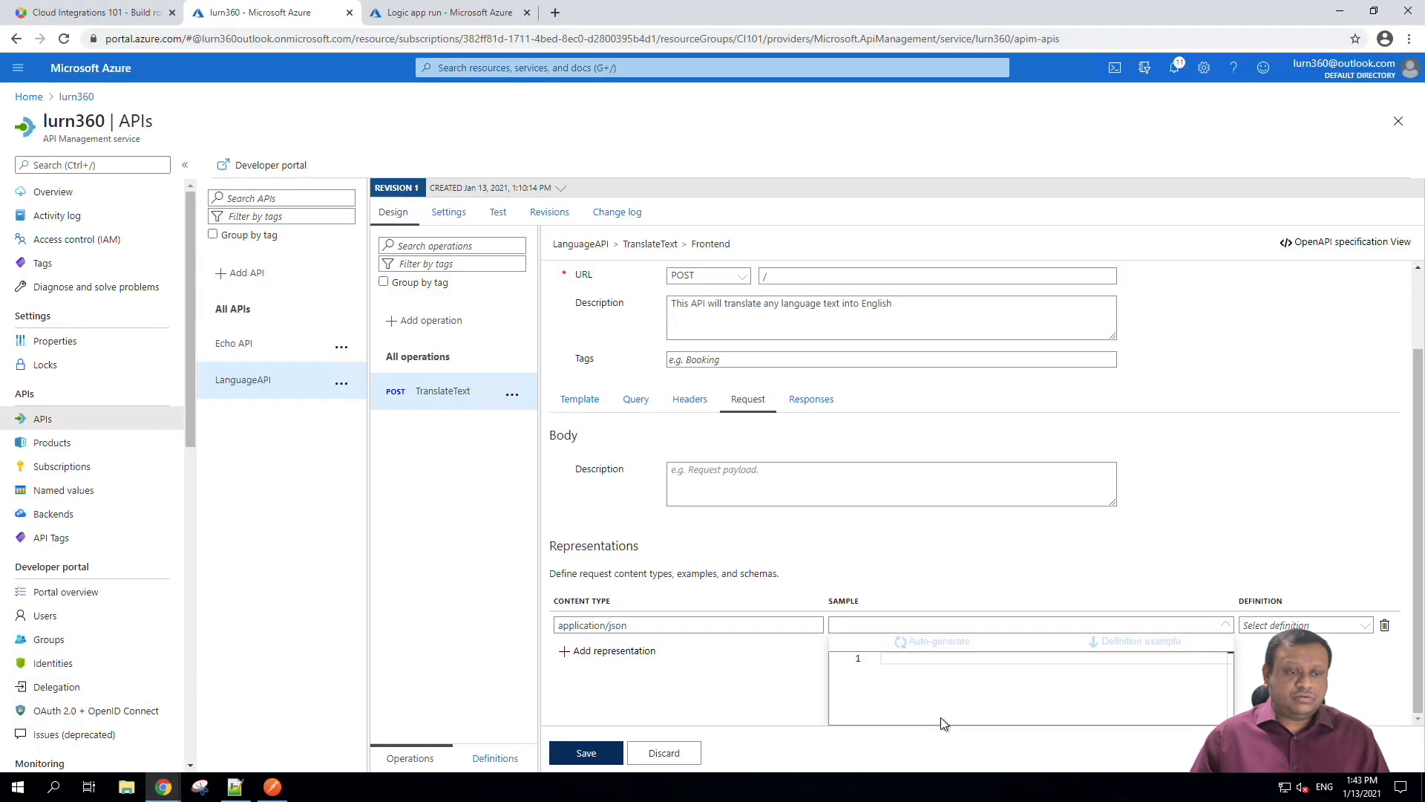
click(928, 678)
key(ctrl+v)
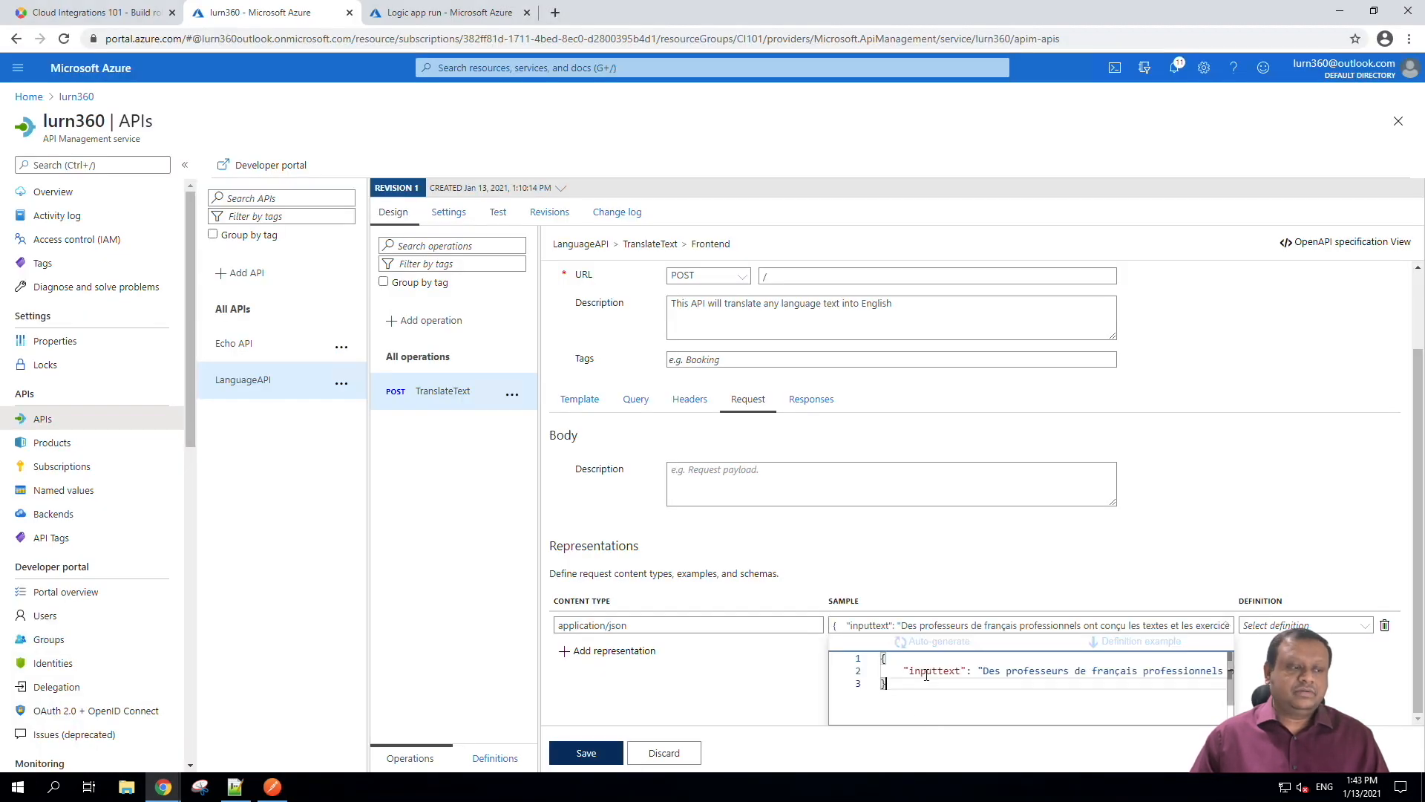
click(1333, 669)
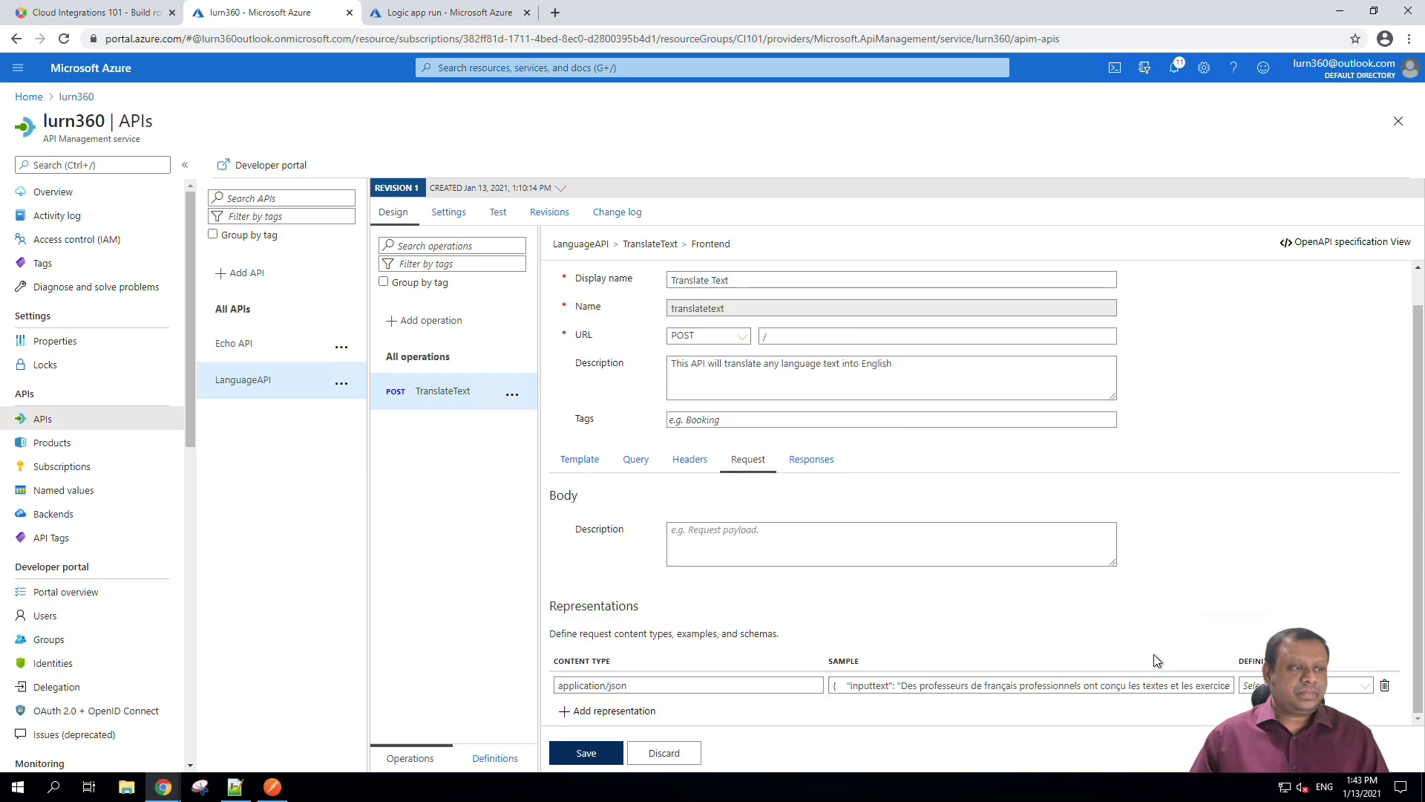
click(587, 752)
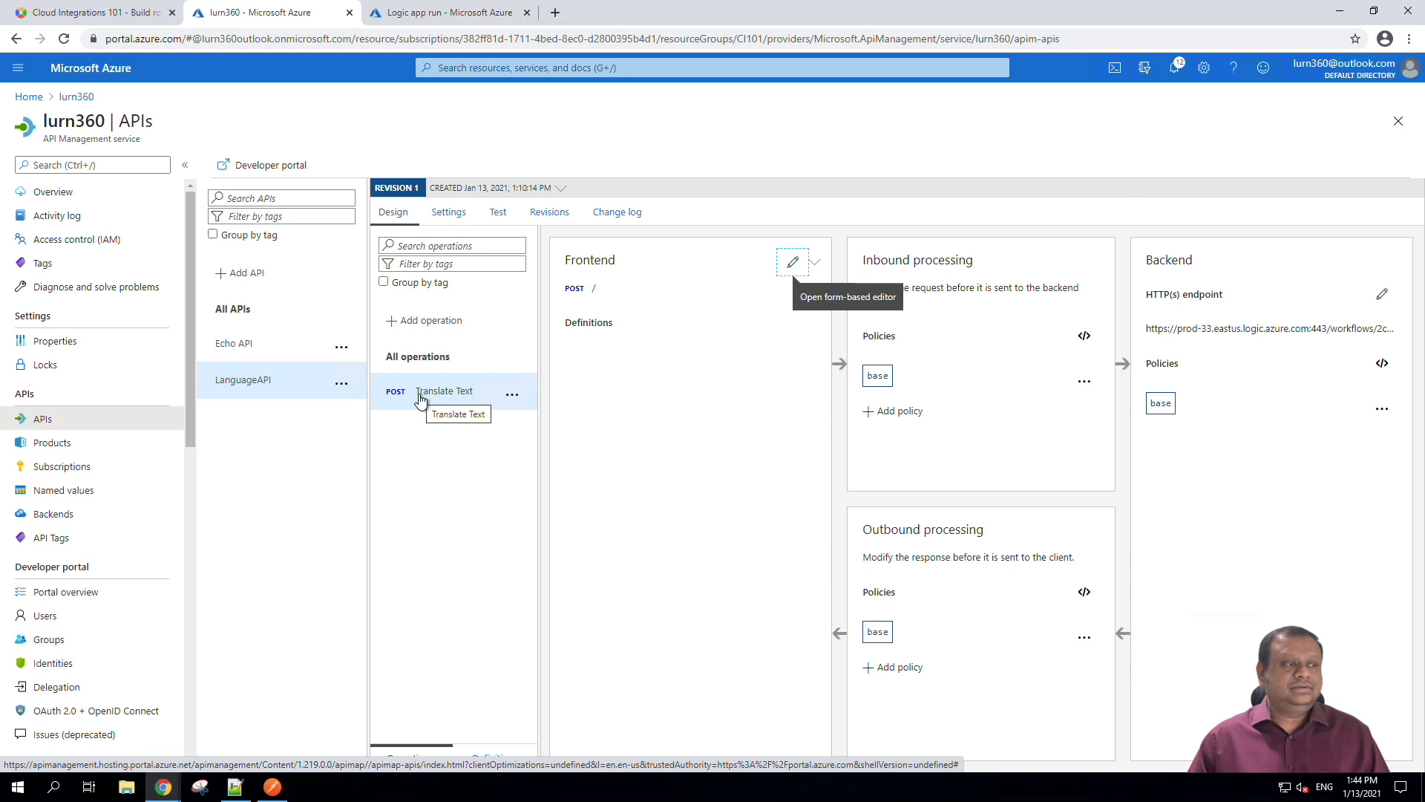
Open the test console for Translate Text and examine its request body, request URL and HTTP request.
click(498, 215)
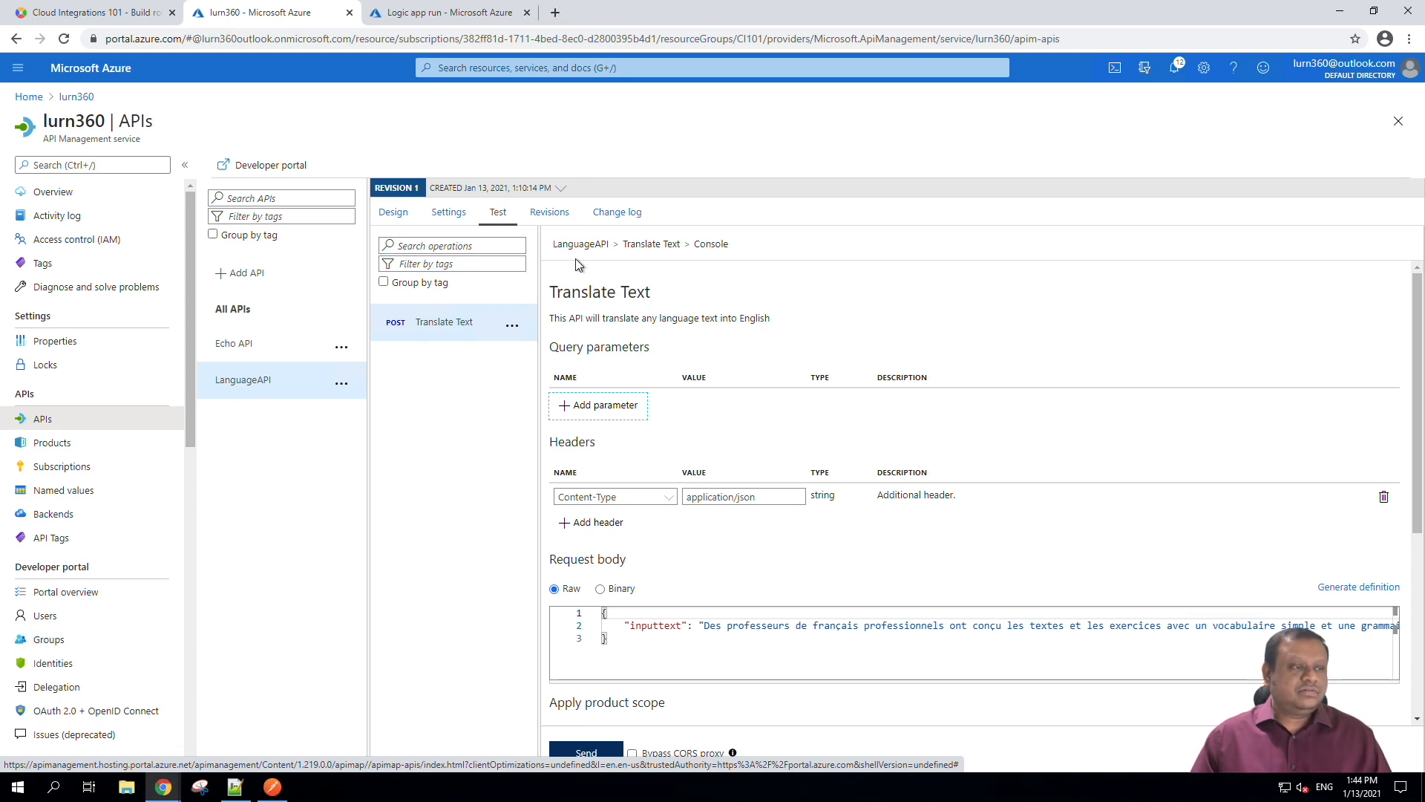
scroll(740, 344, down, 2)
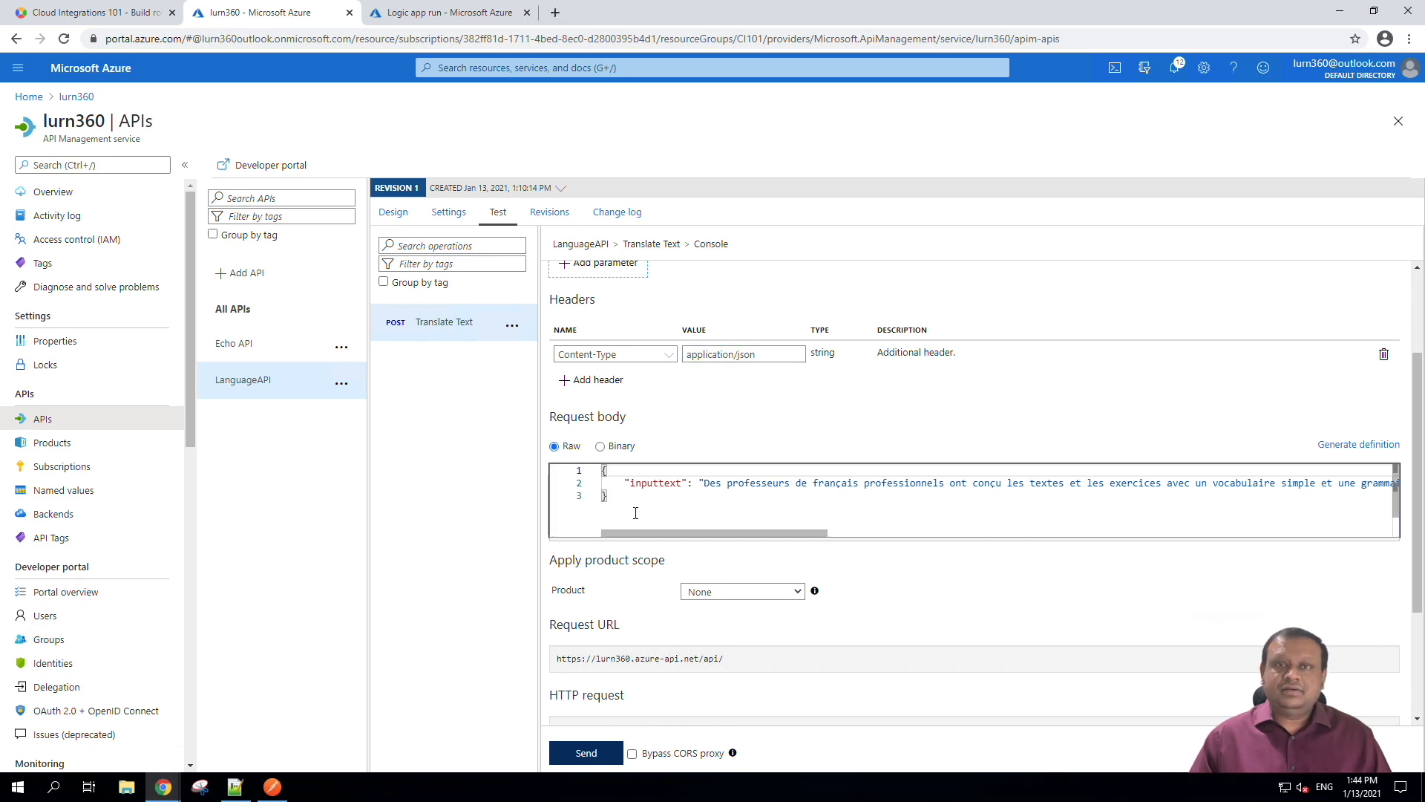
key(ctrl+a)
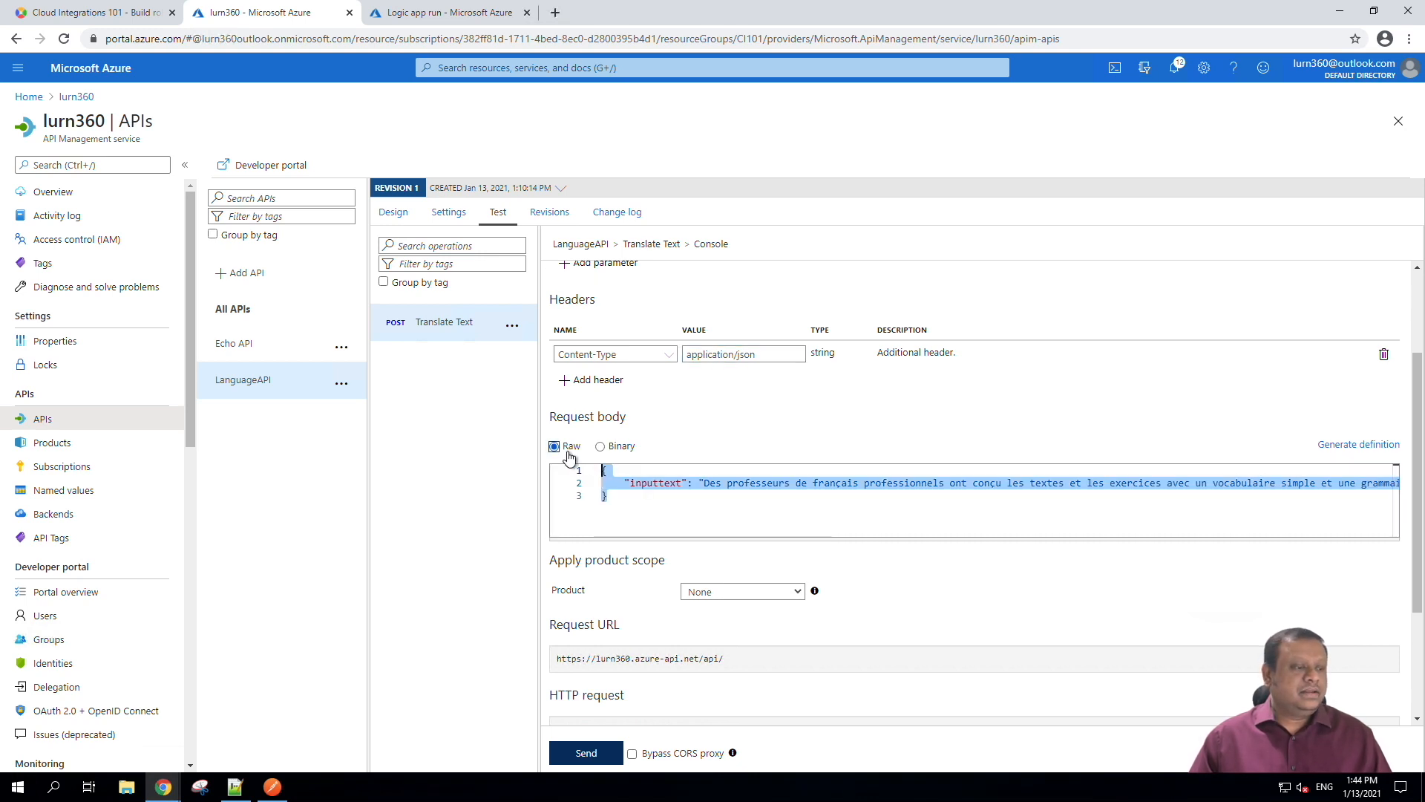
scroll(664, 499, down, 1)
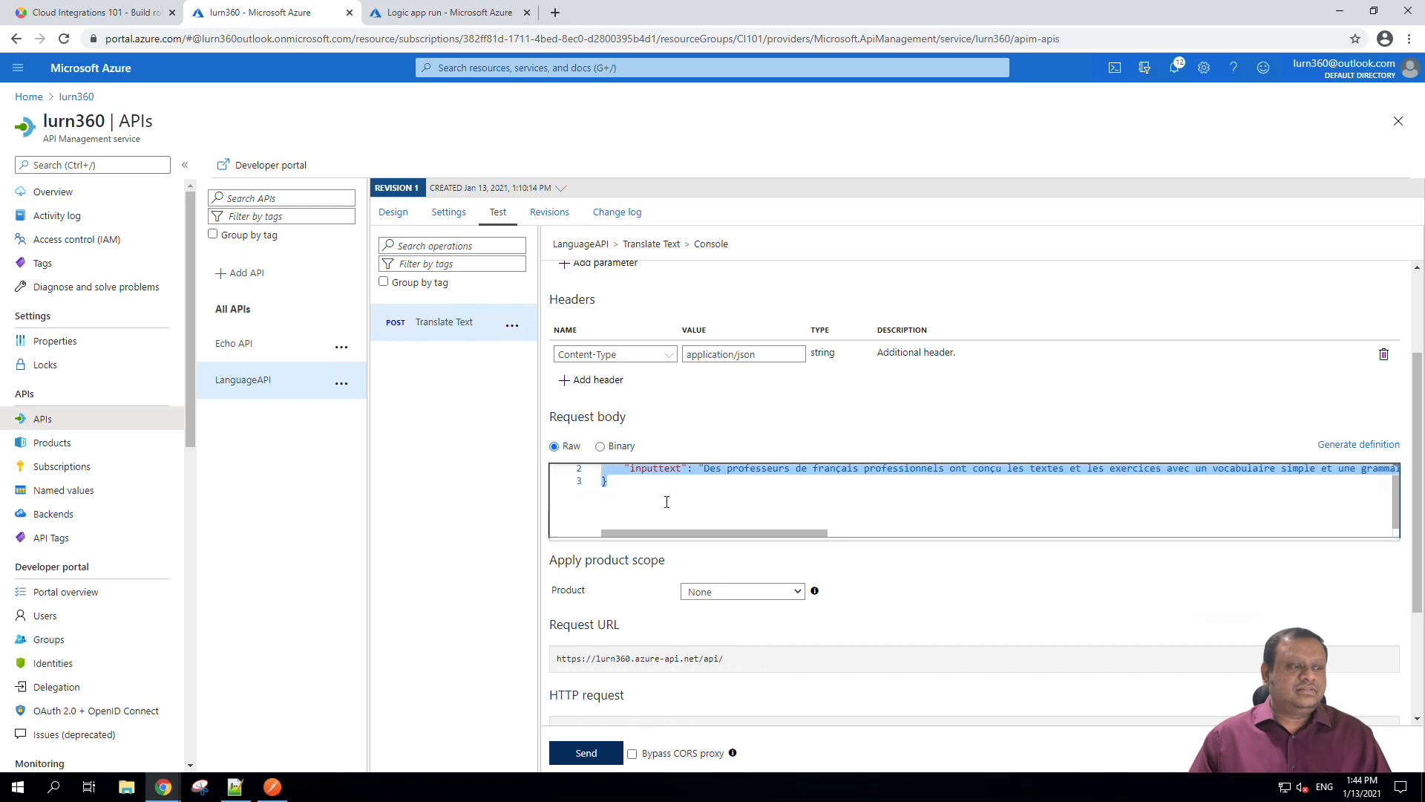
scroll(1057, 666, down, 2)
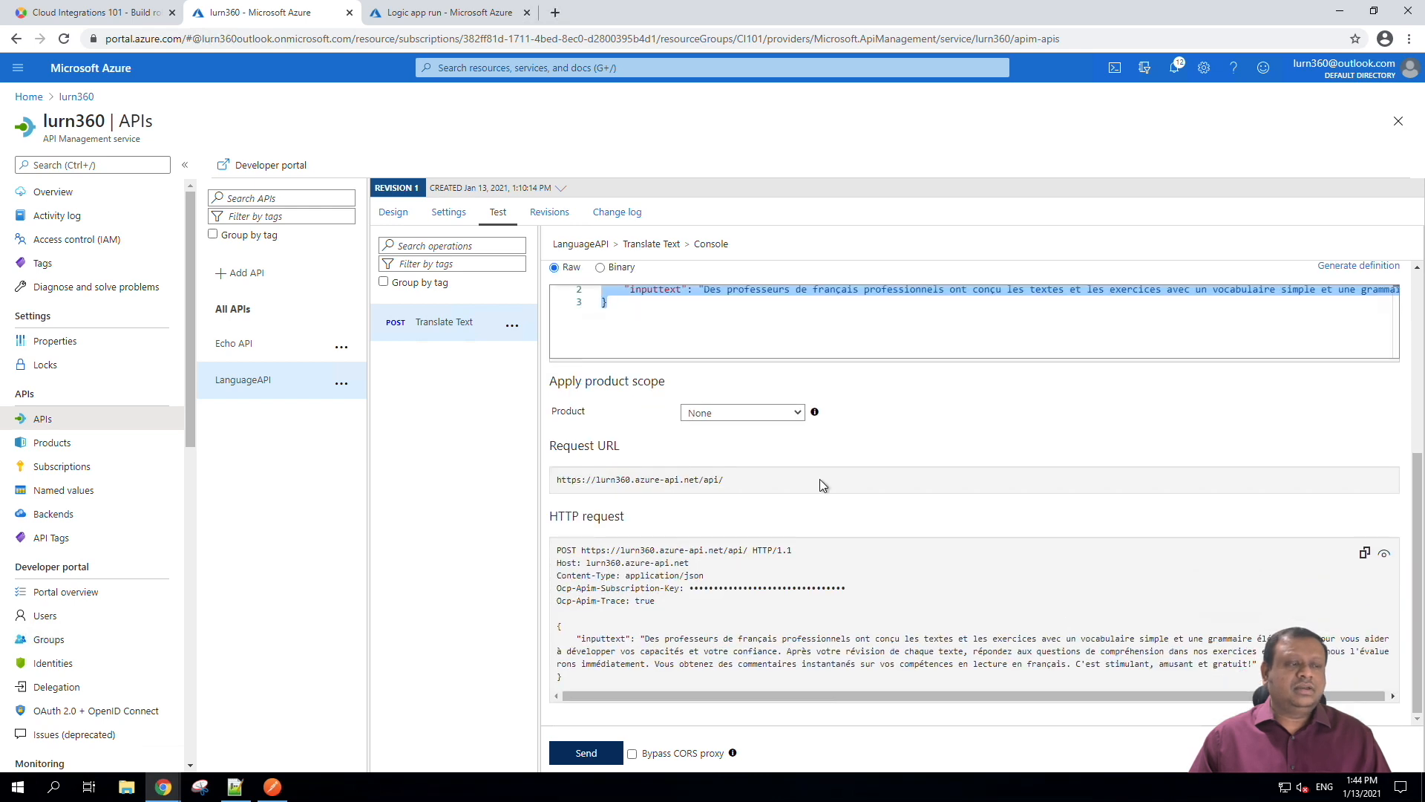
Send the Translate Text test request with the product scope kept at None.
click(703, 416)
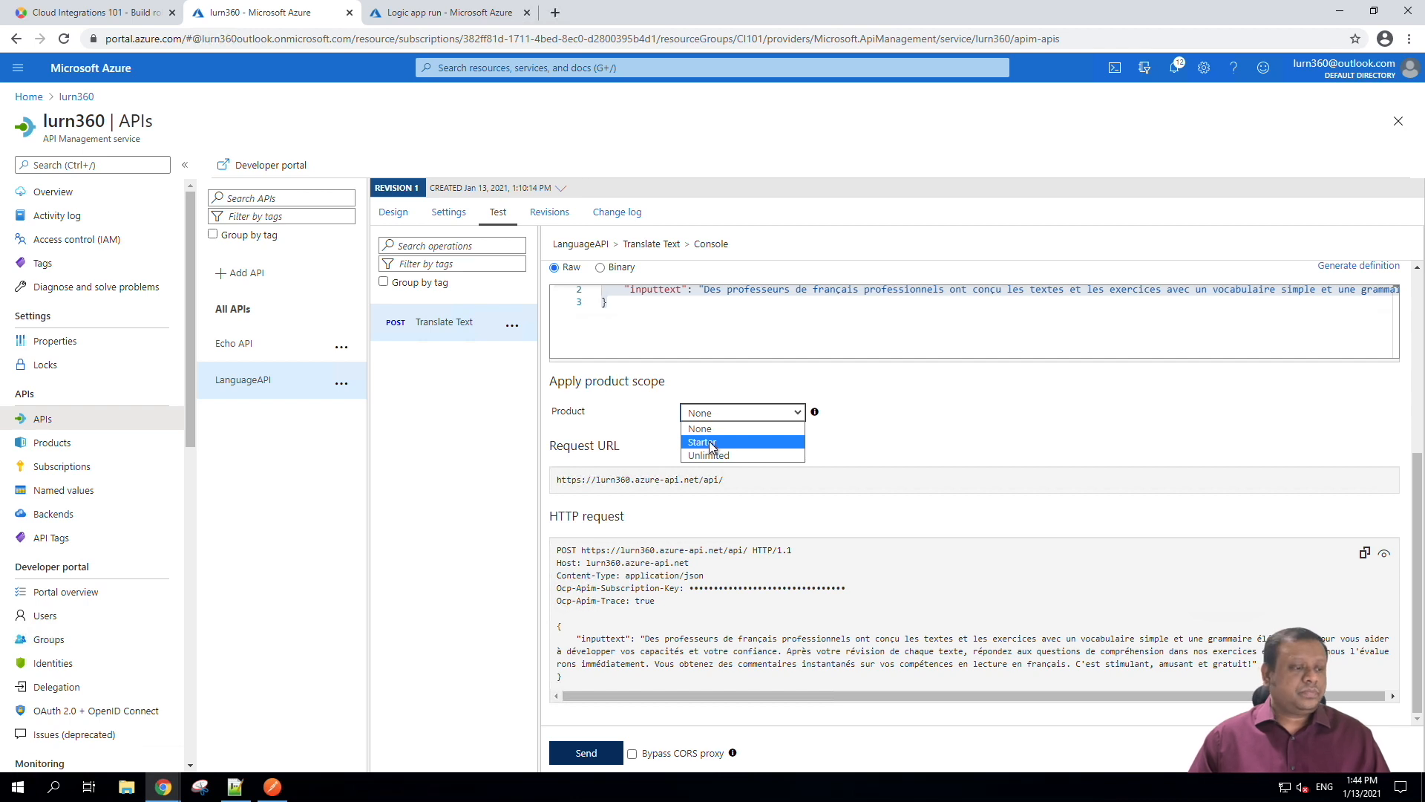
click(868, 414)
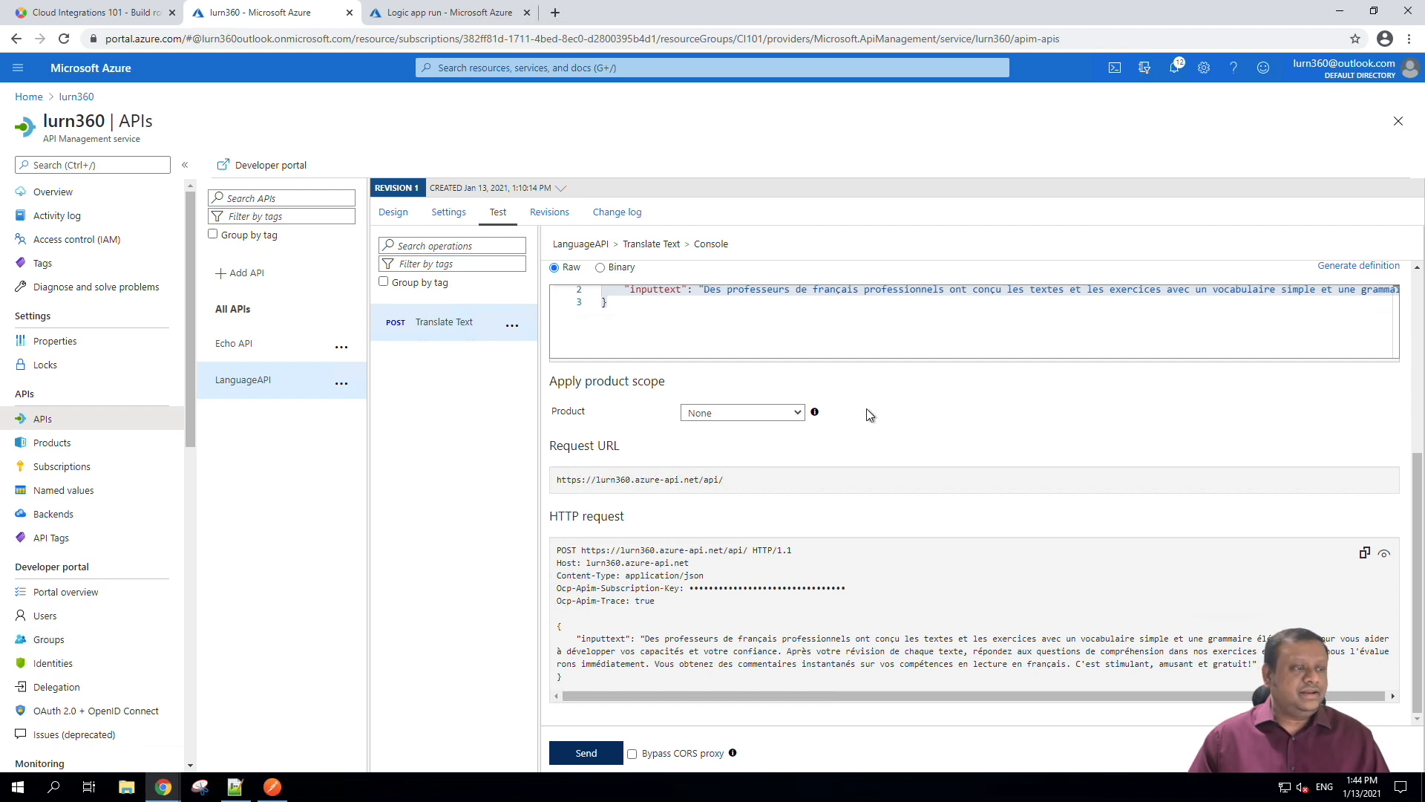
click(599, 754)
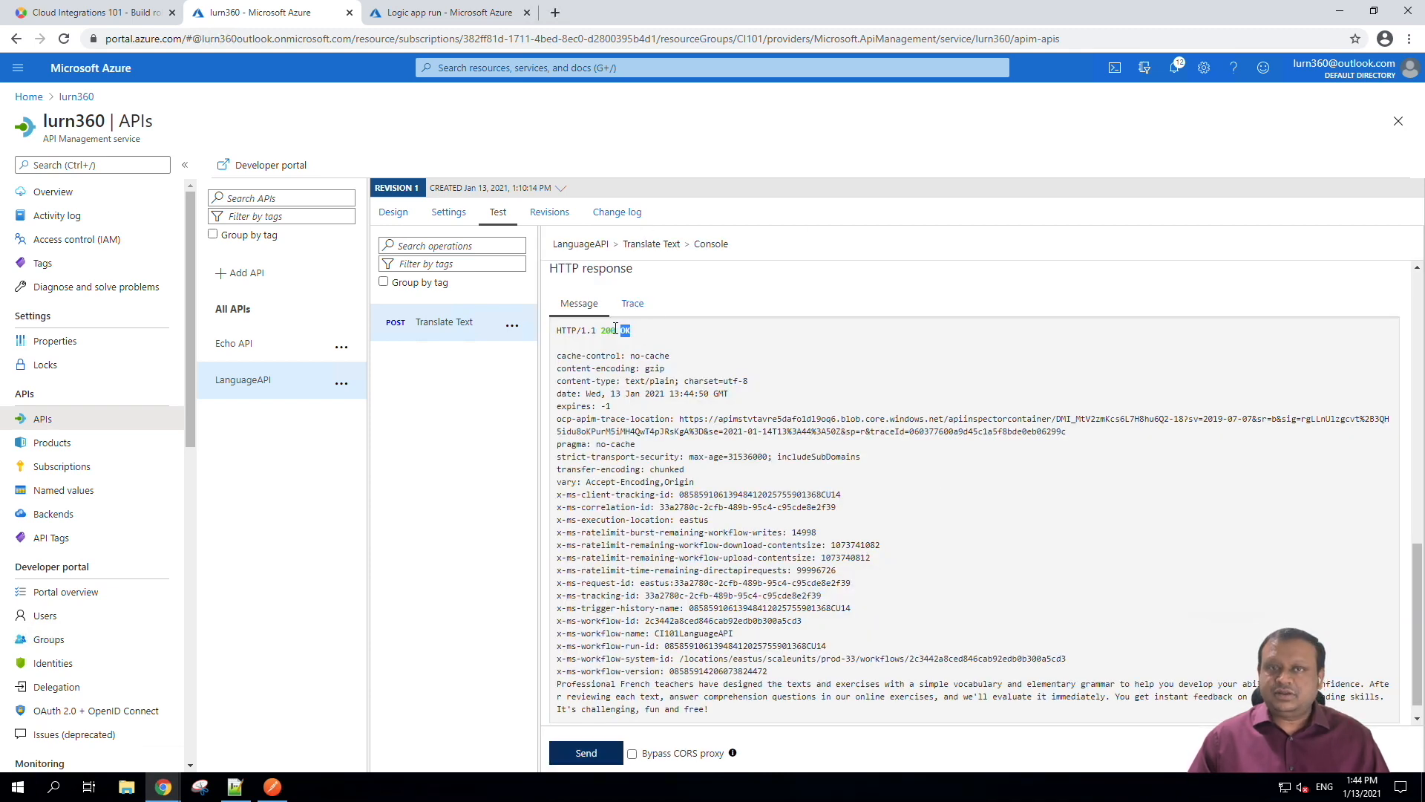
Examine the HTTP response's status, headers and translated body, comparing them with the French inputtext in the HTTP request.
drag(633, 330, 607, 332)
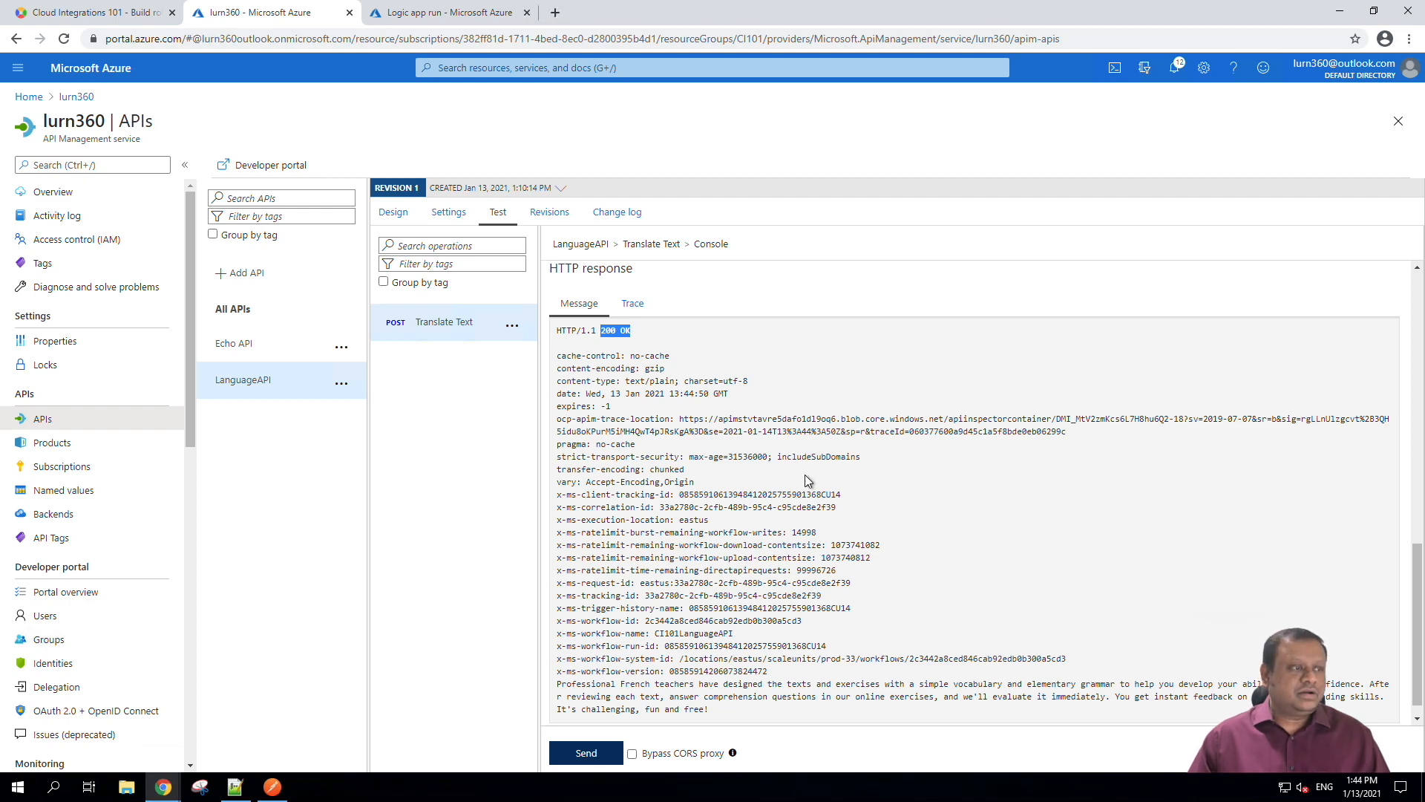
scroll(807, 480, down, 1)
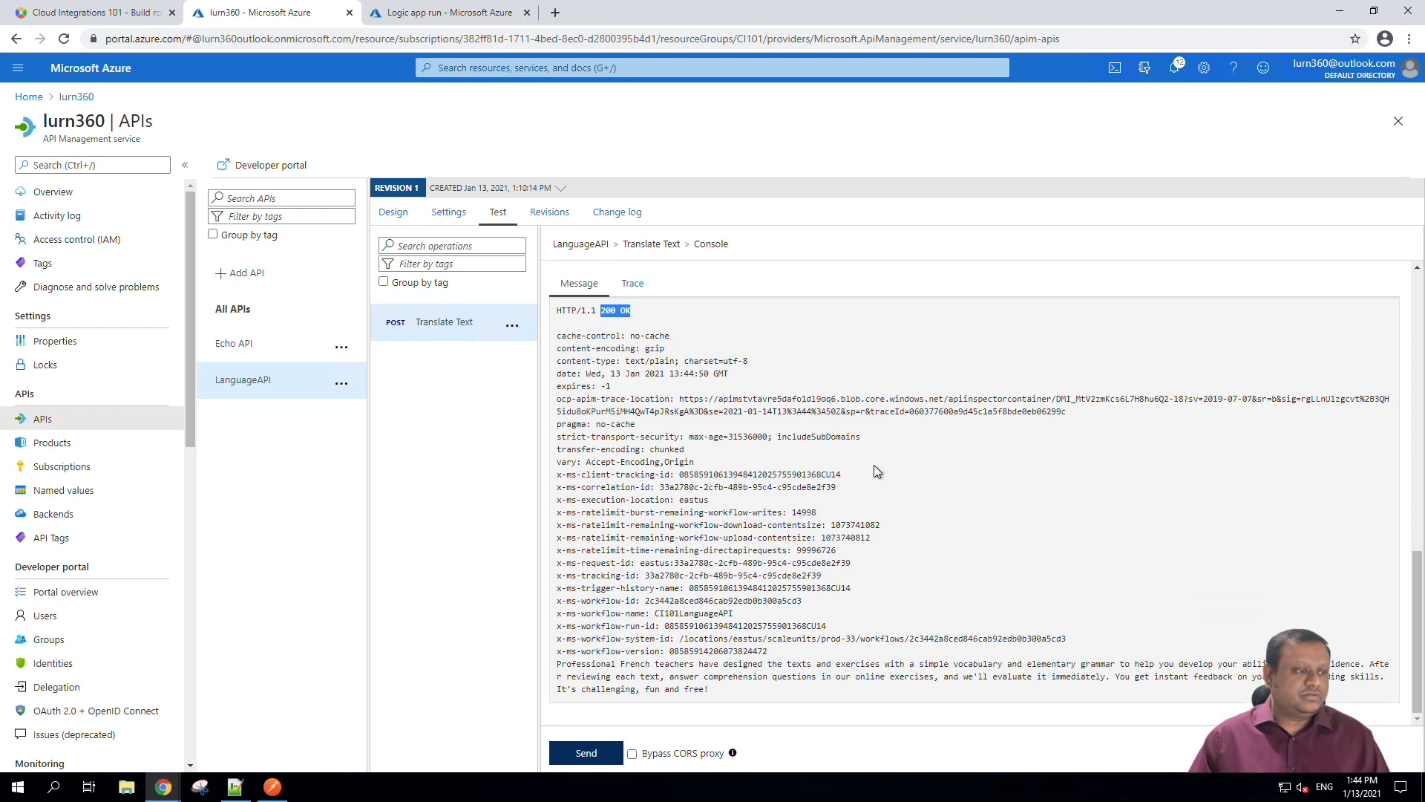
scroll(871, 466, up, 3)
scroll(871, 466, up, 1)
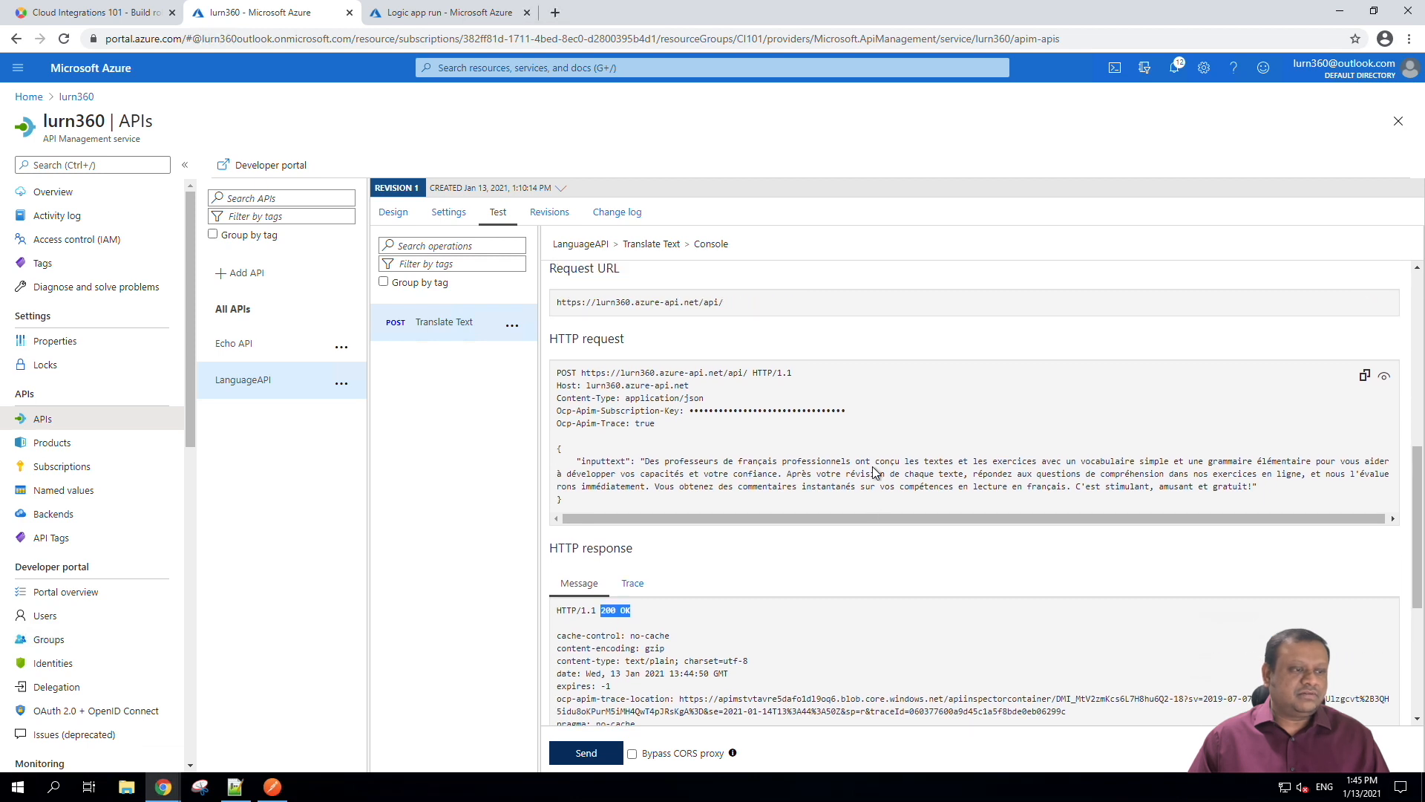
drag(640, 461, 858, 489)
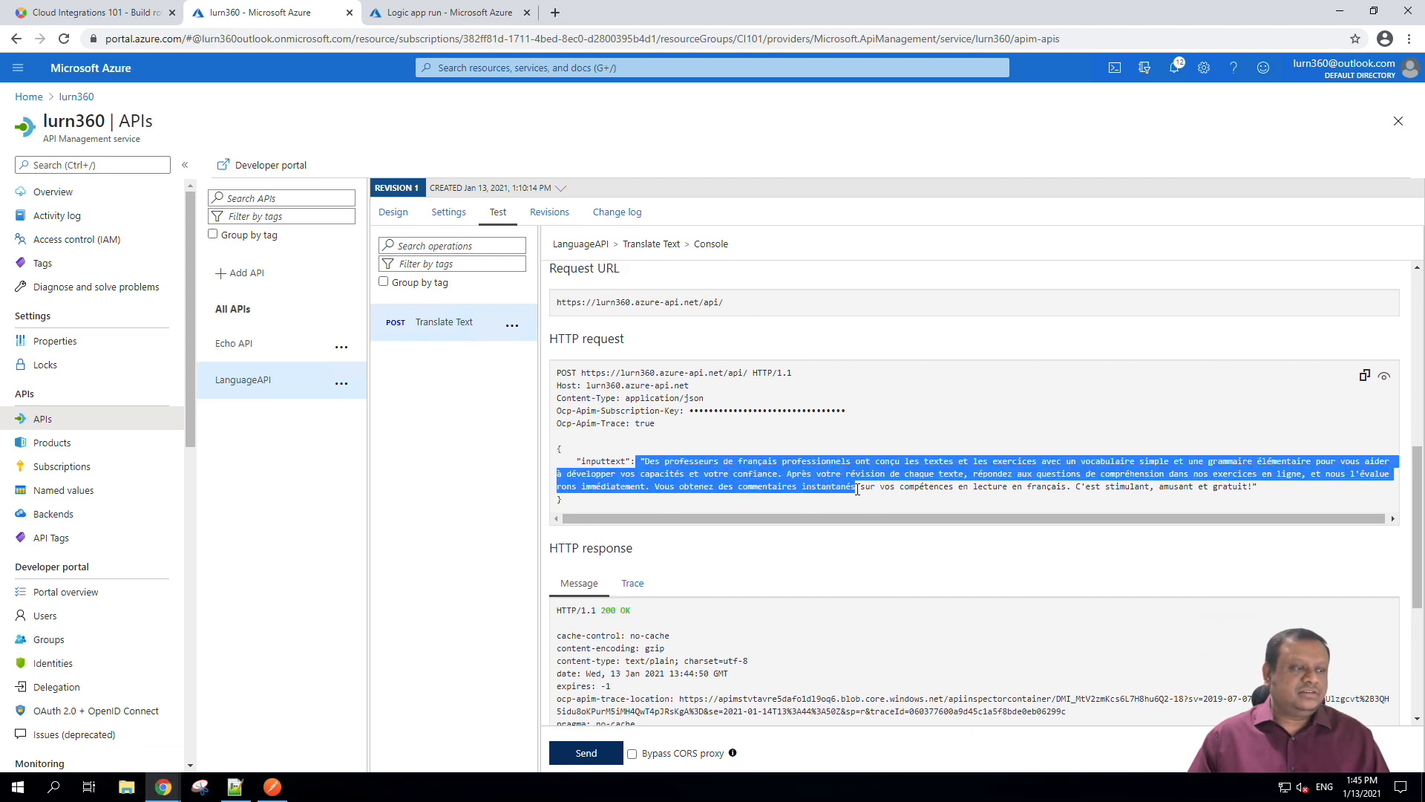
scroll(786, 528, down, 3)
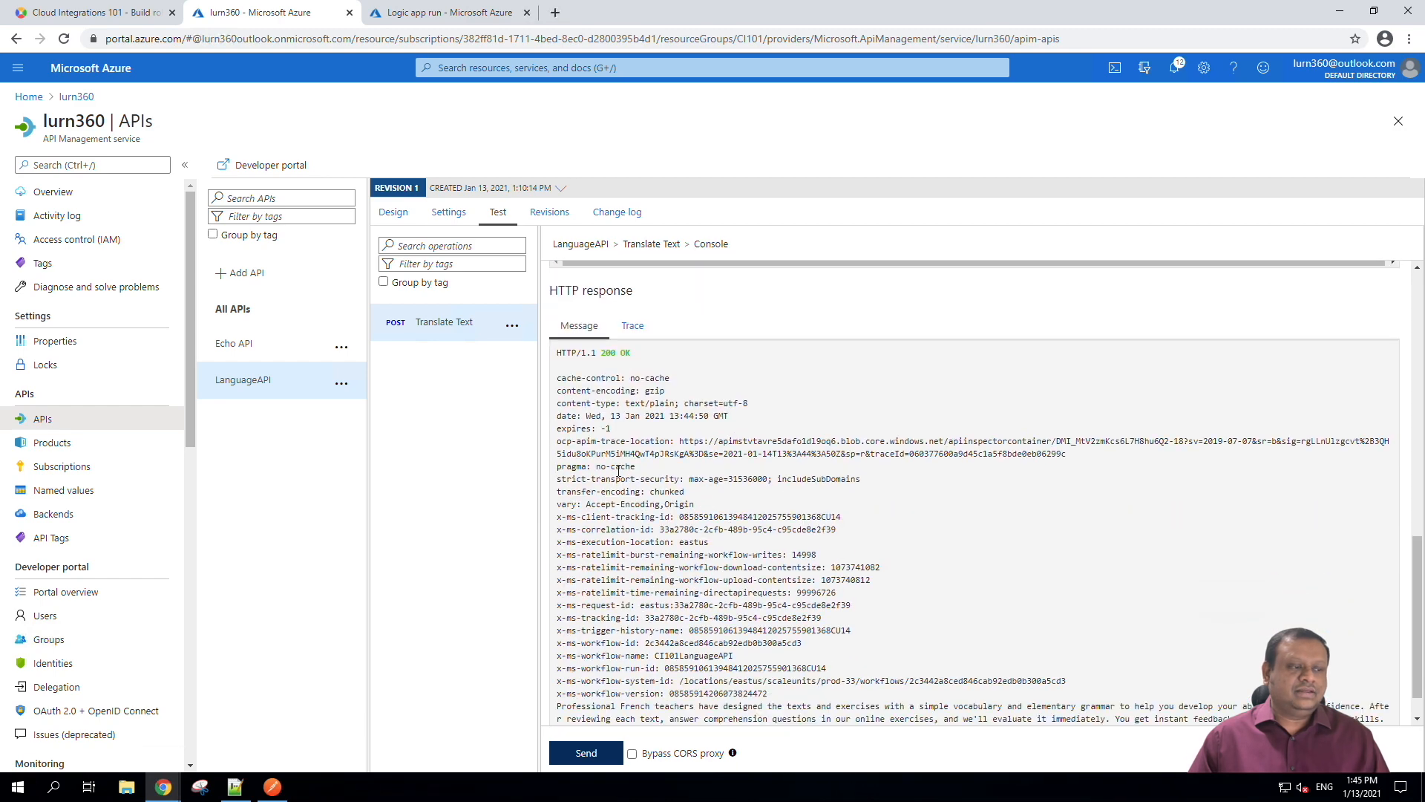
drag(562, 380, 830, 559)
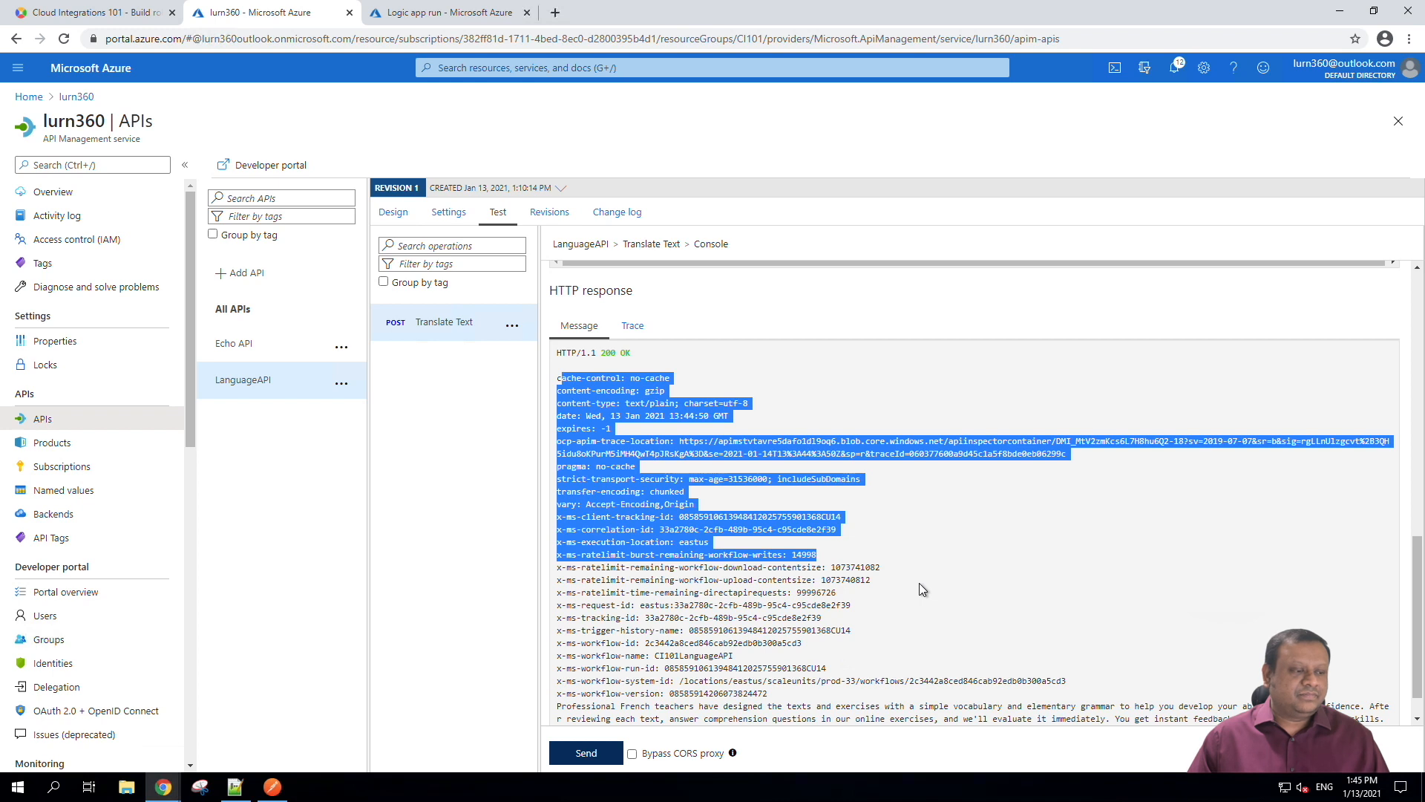
scroll(919, 588, down, 1)
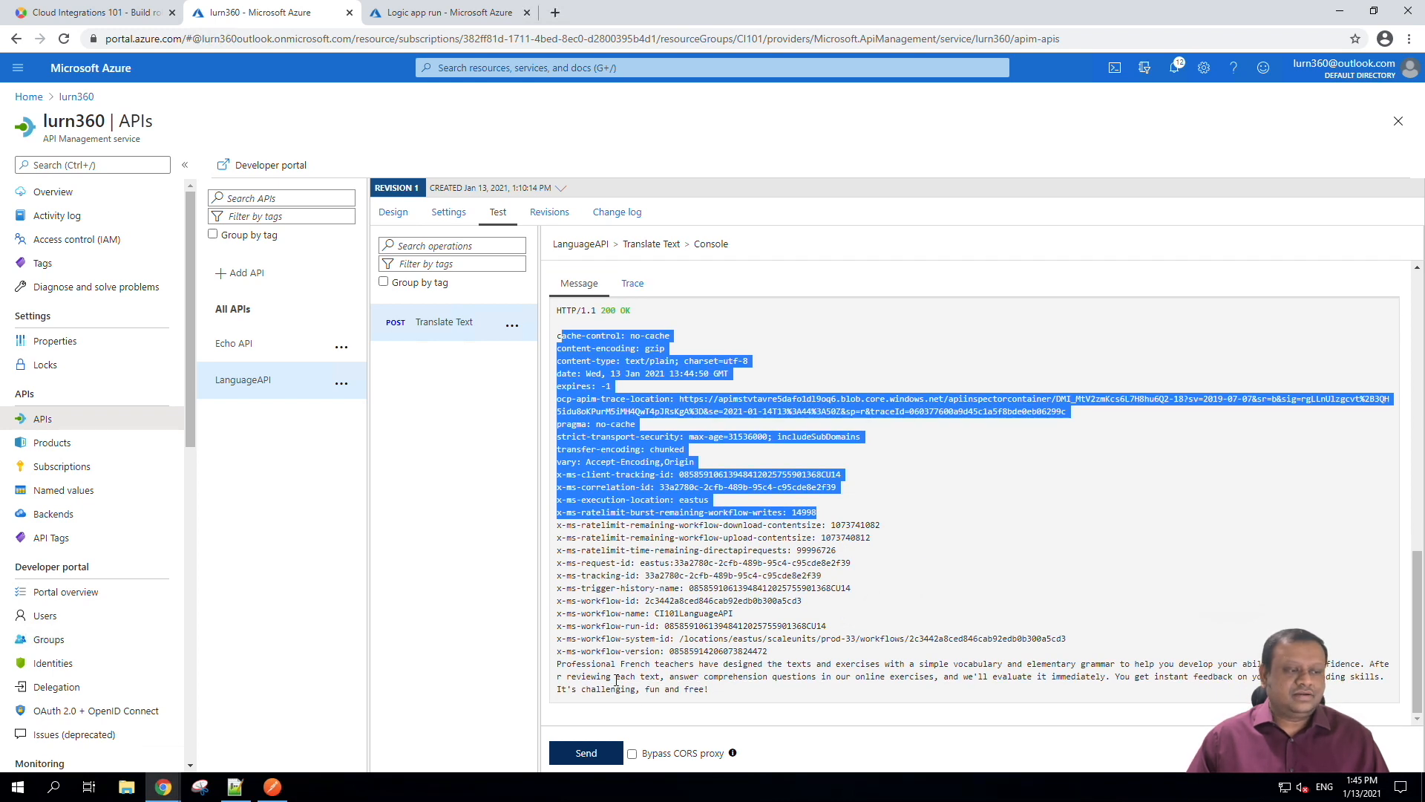
drag(710, 691, 559, 672)
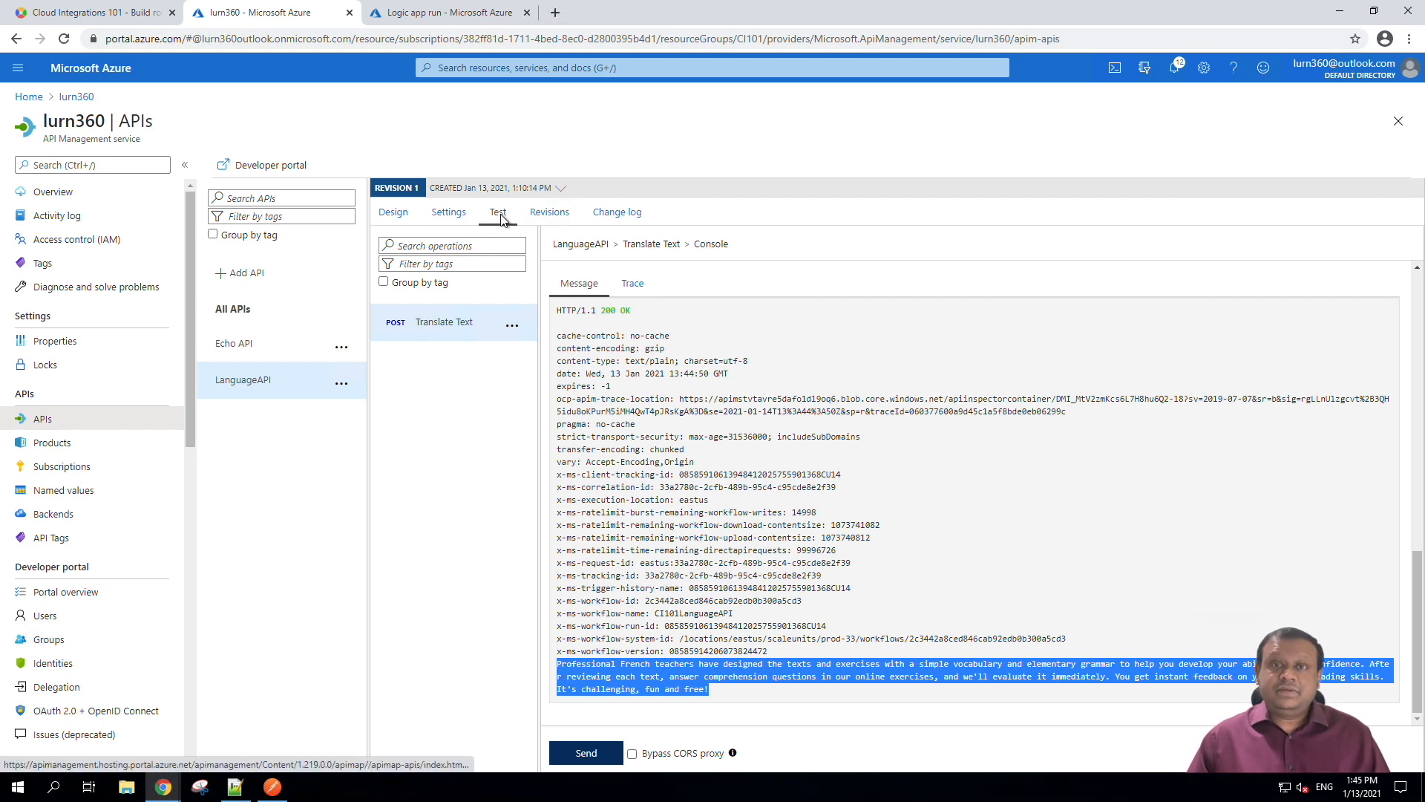
Return LanguageAPI to its design view, then switch to the developer portal window and open its list of APIs.
click(393, 212)
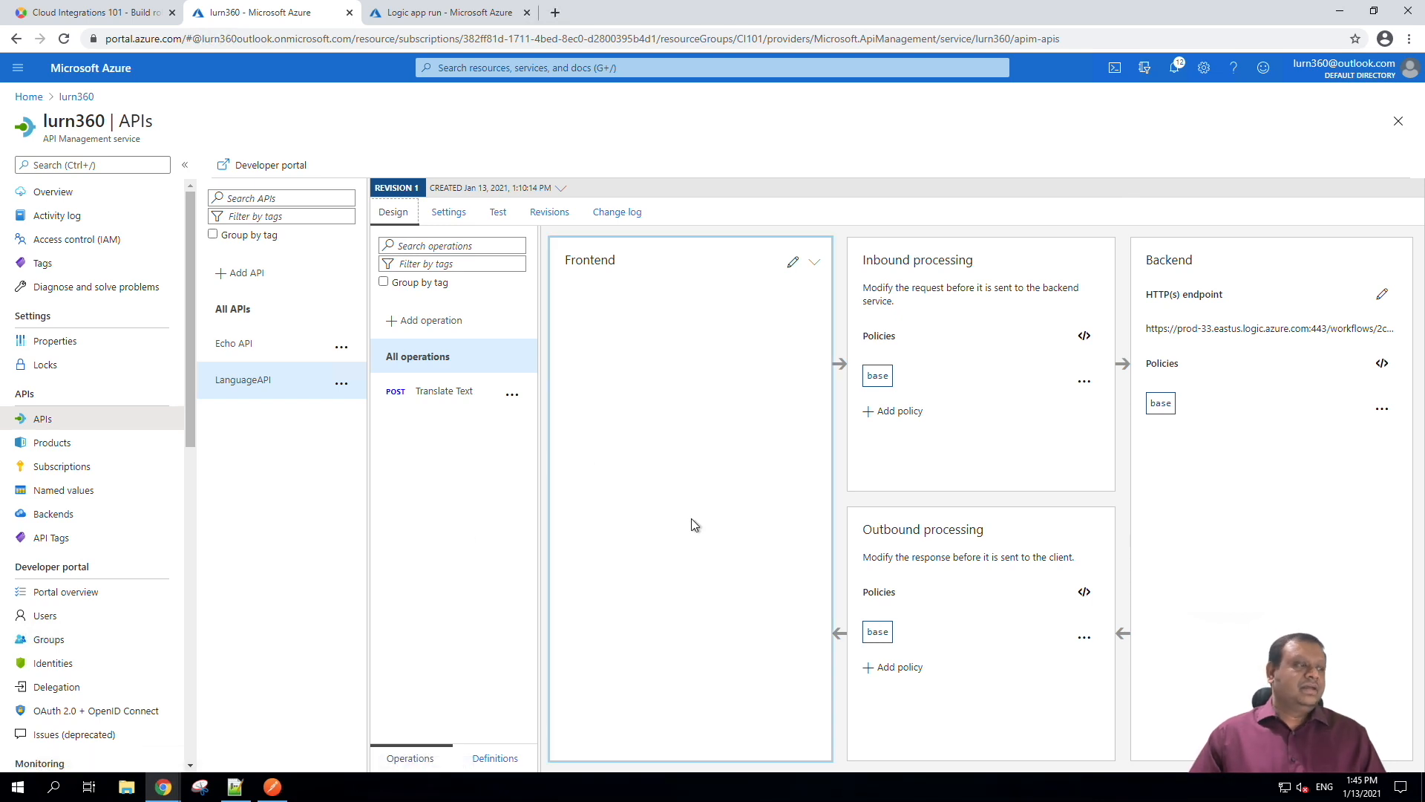
click(242, 381)
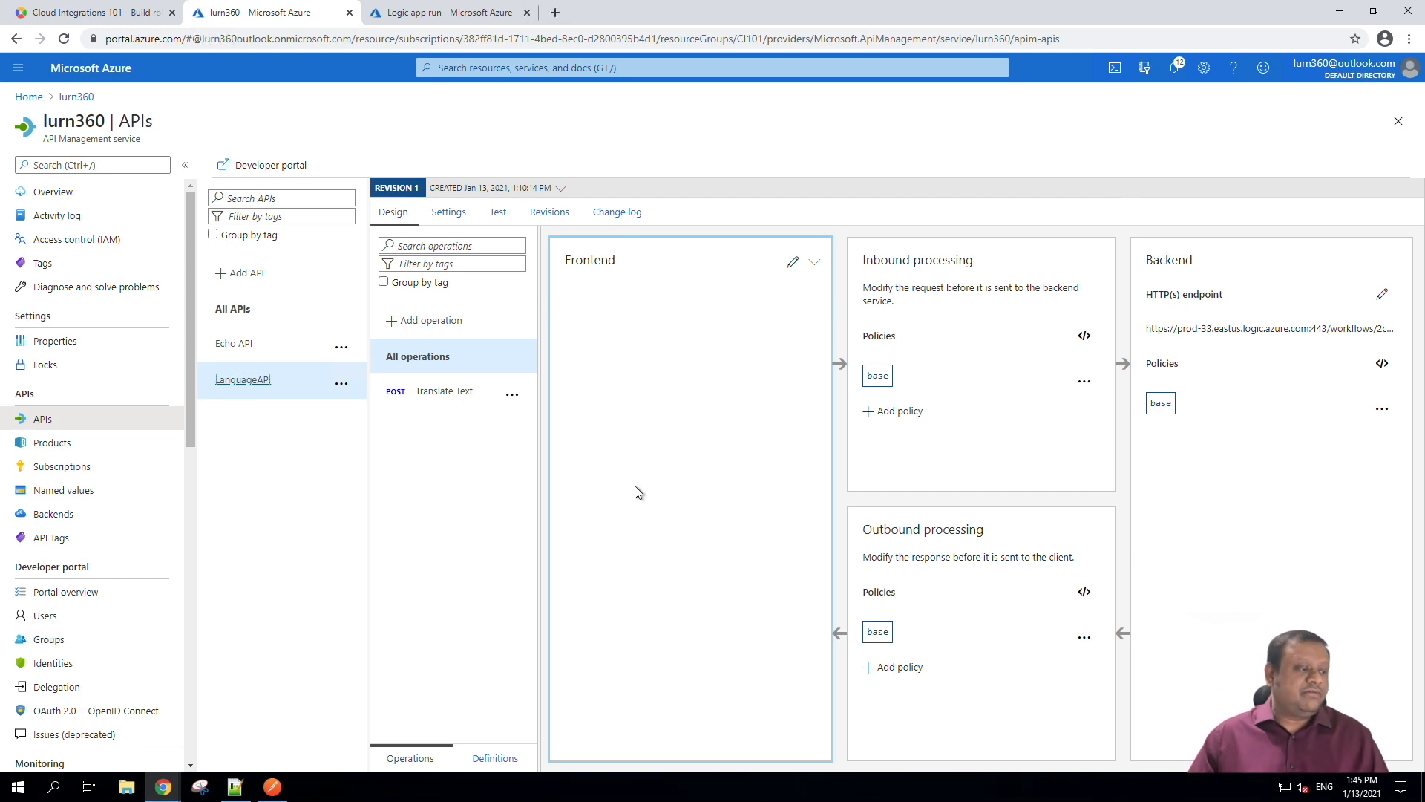
click(162, 788)
click(226, 718)
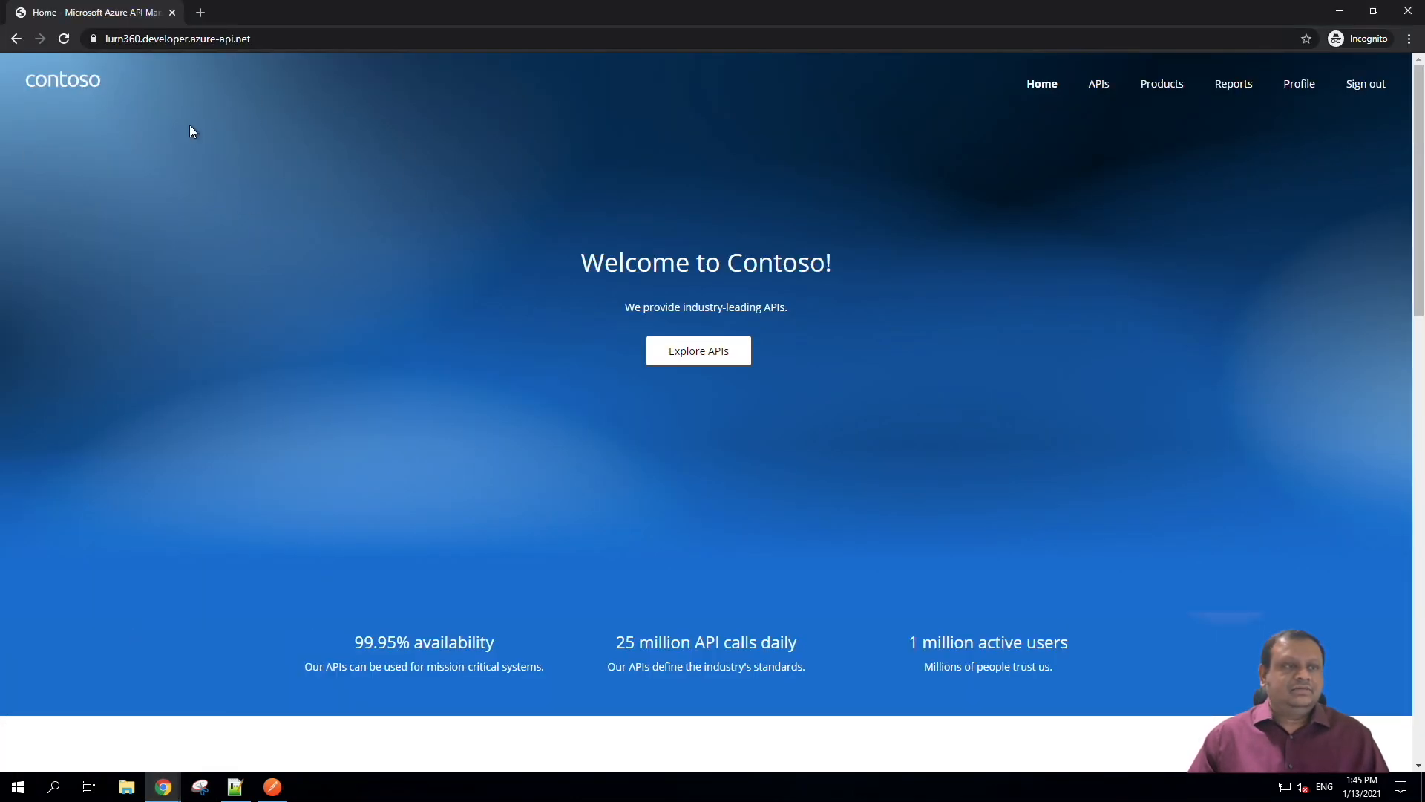
click(1100, 94)
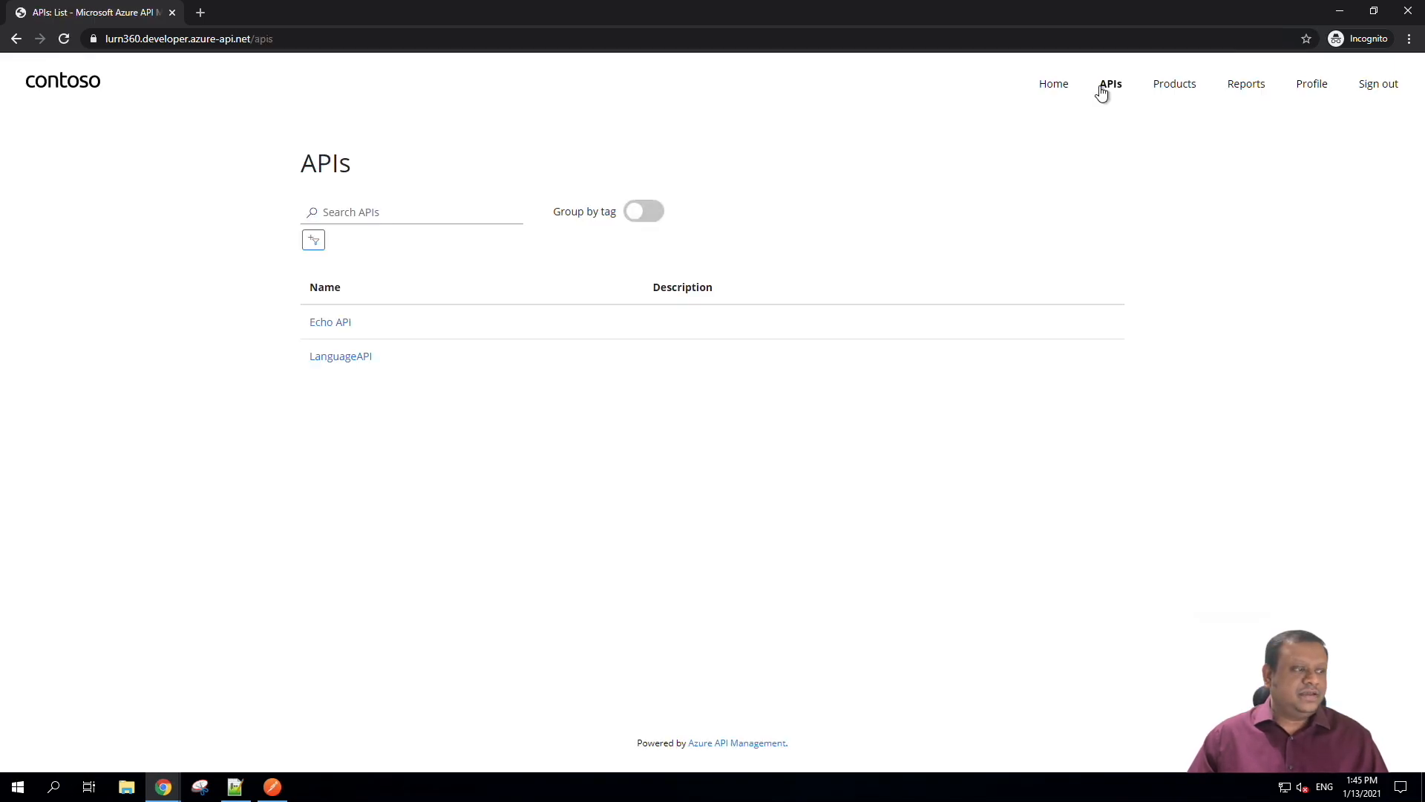
Open LanguageAPI from the developer portal's API list and select the request URL of its Translate Text operation.
drag(353, 325, 311, 324)
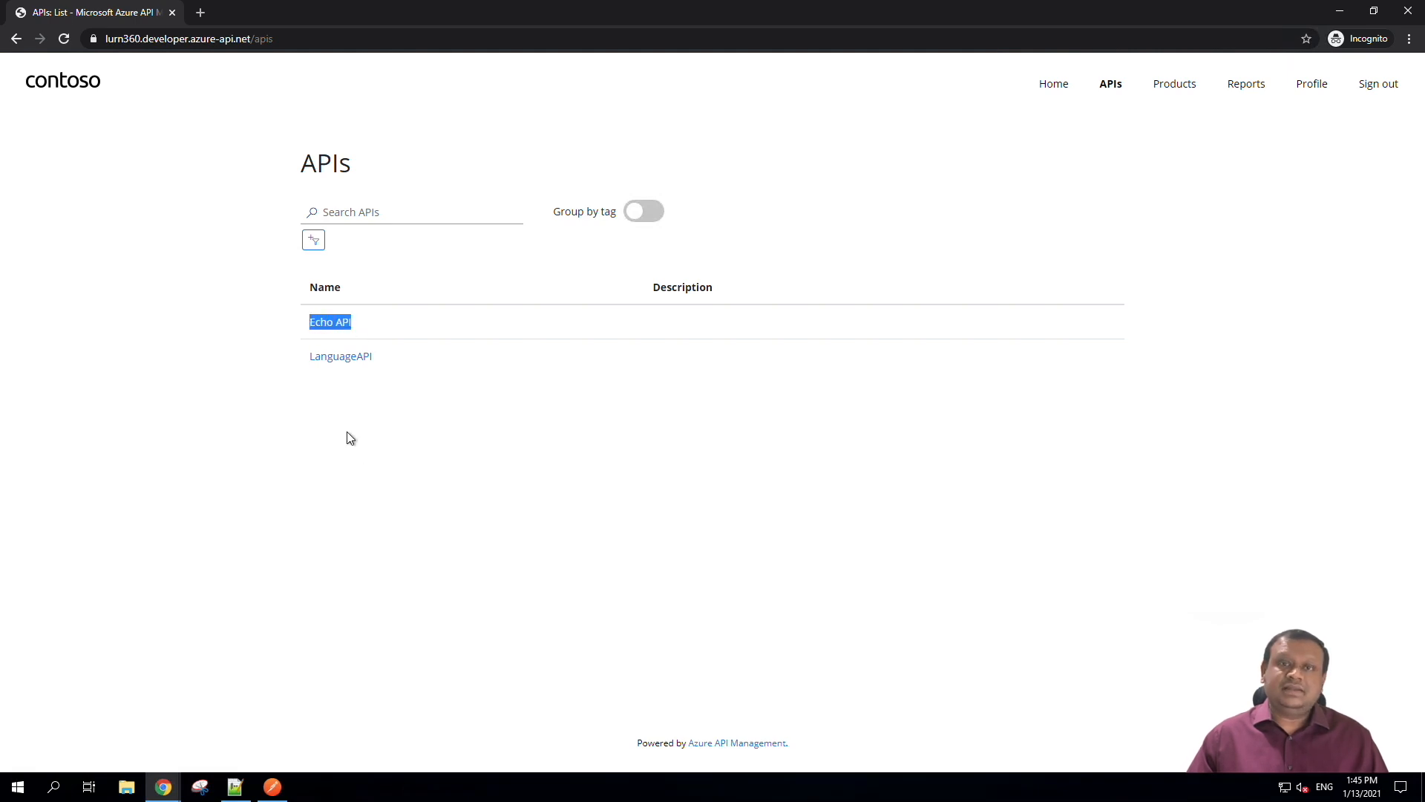
click(377, 396)
drag(382, 360, 302, 360)
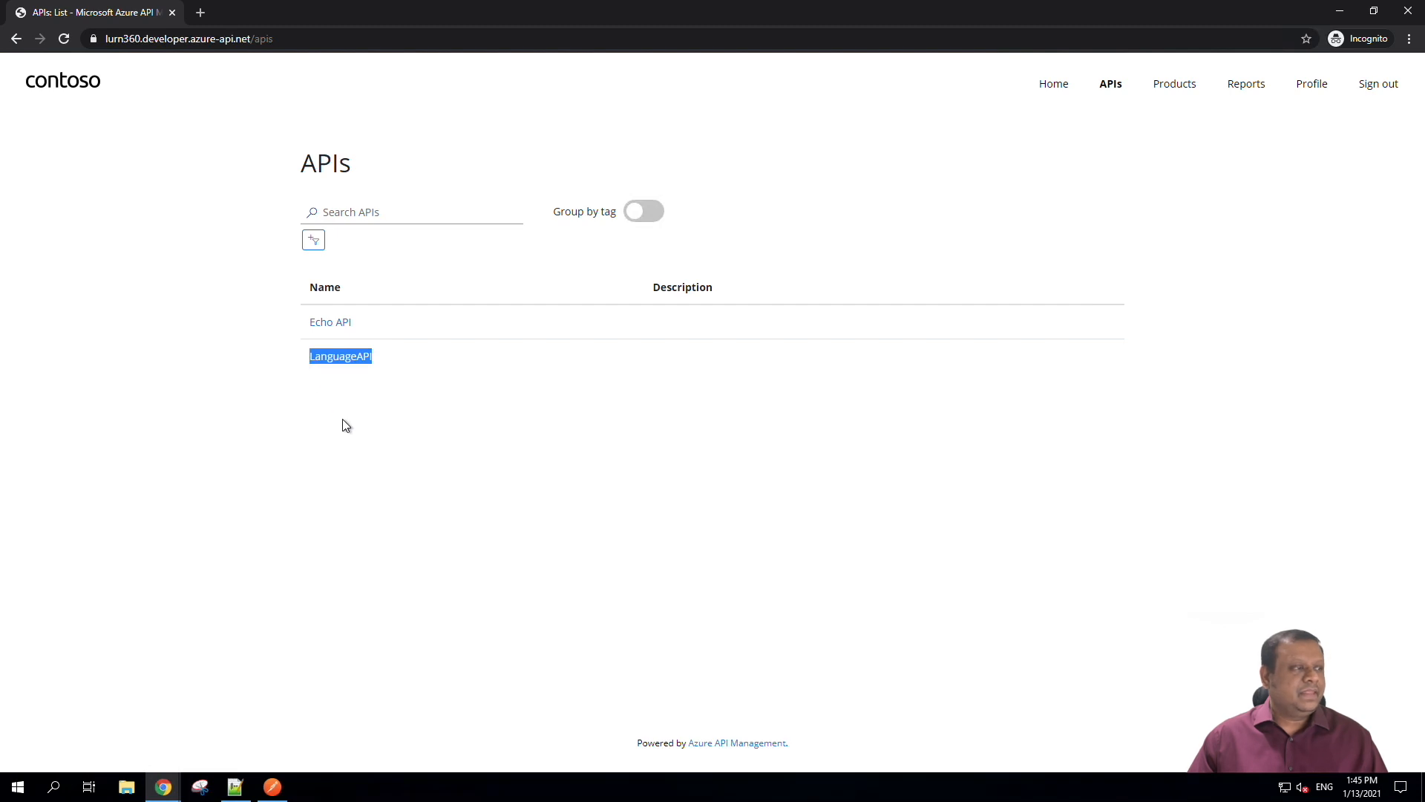
click(349, 358)
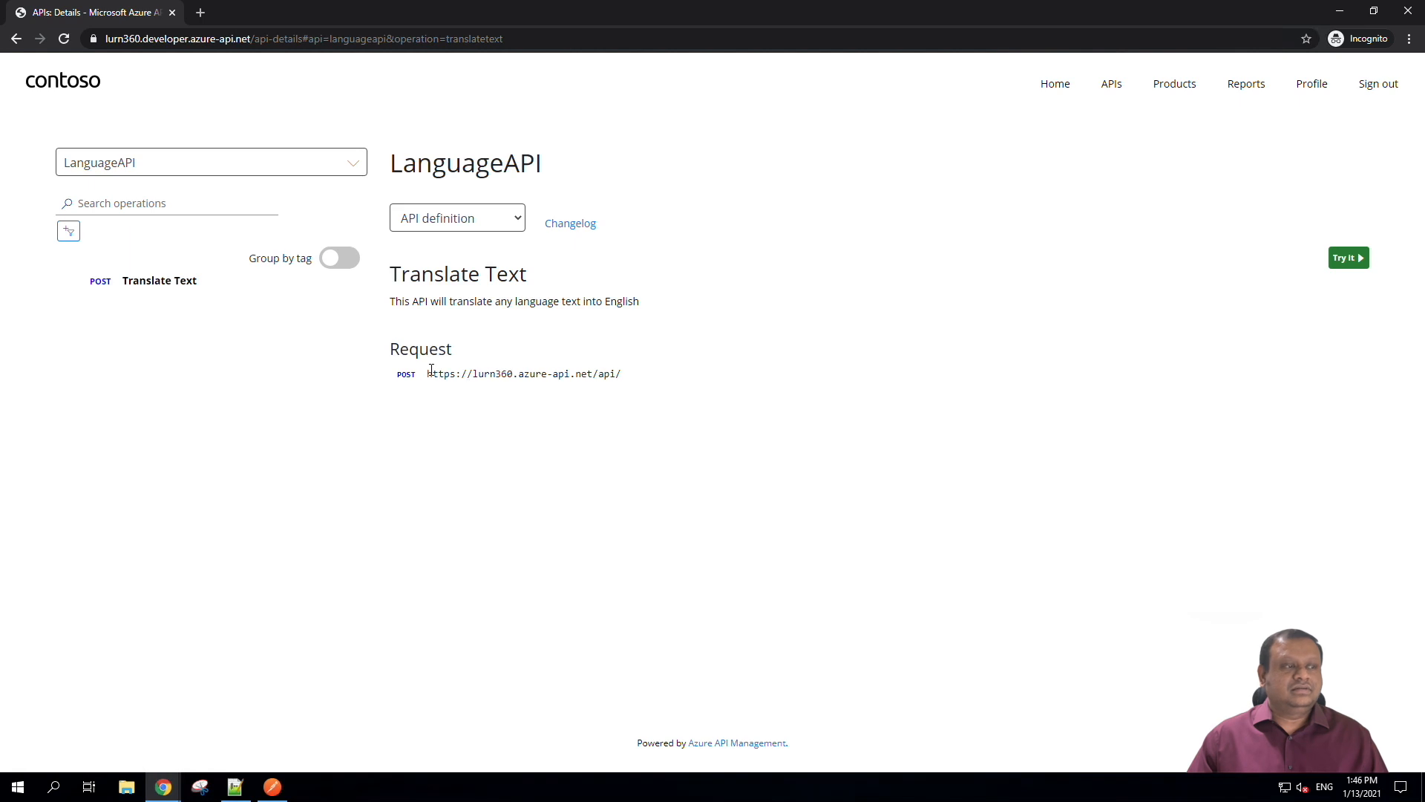
drag(429, 374, 621, 377)
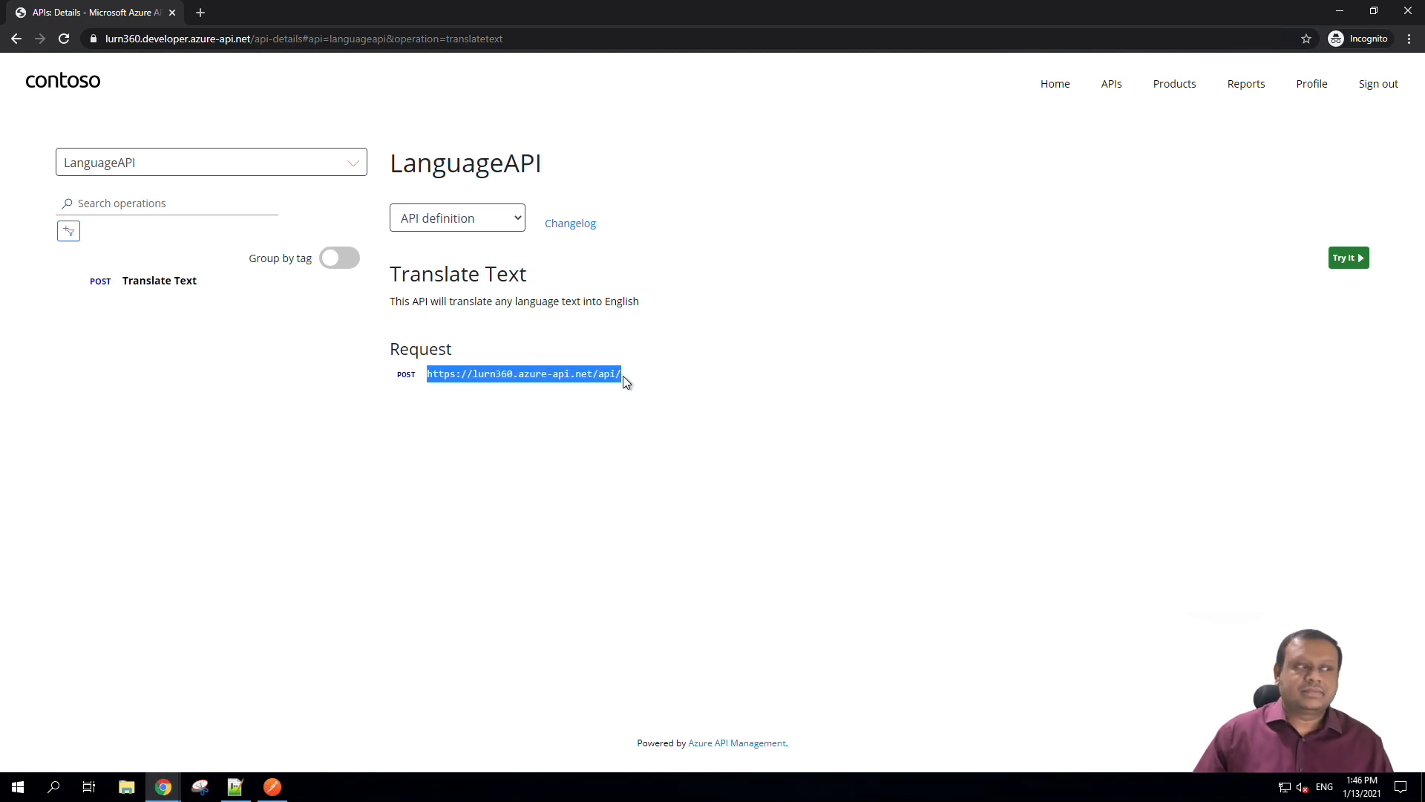